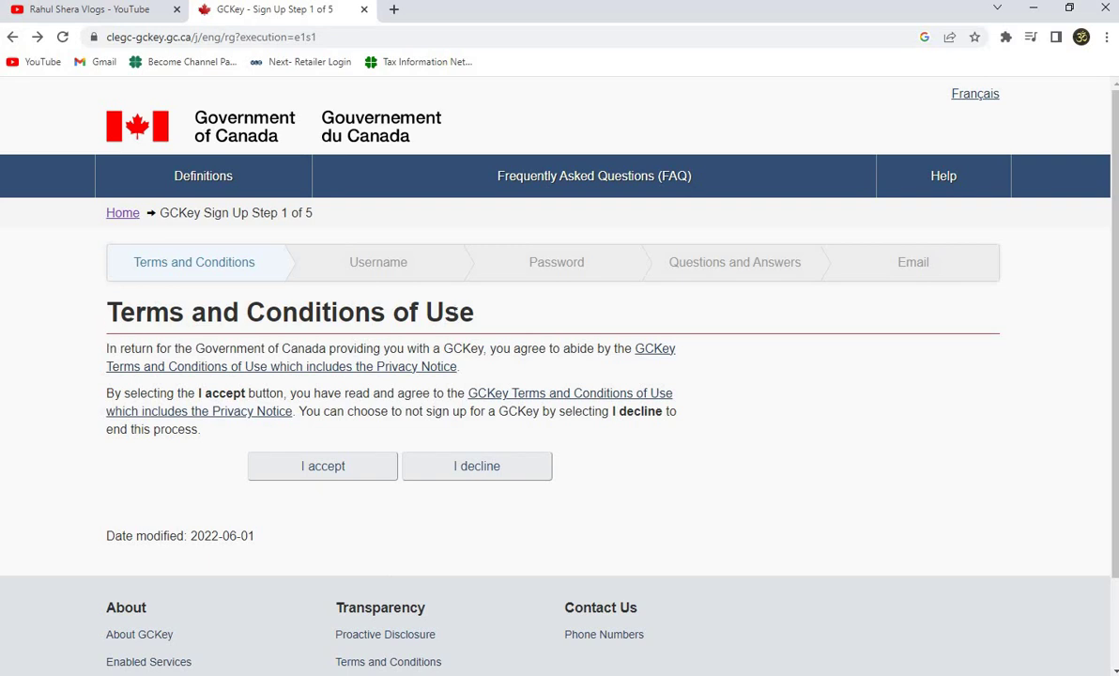
Accept the GCKey terms and conditions of use.
left_click(333, 471)
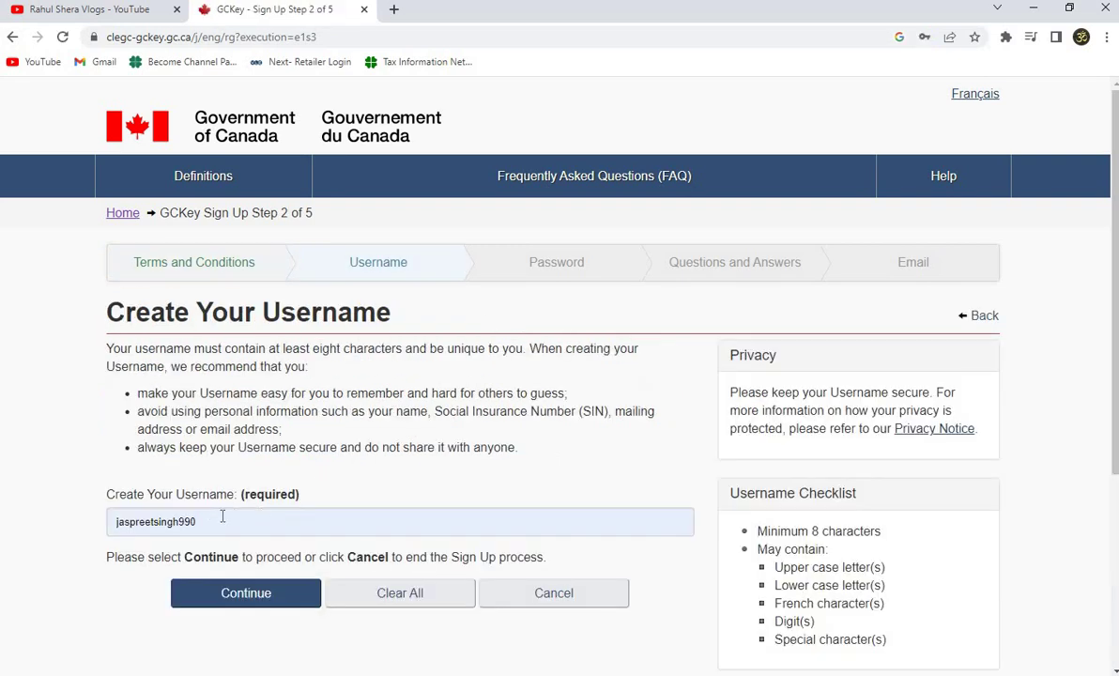
Replace the prefilled username with a pasted one that meets the checklist, then continue.
left_click(223, 516)
key("ctrl+a")
key("BackSpace")
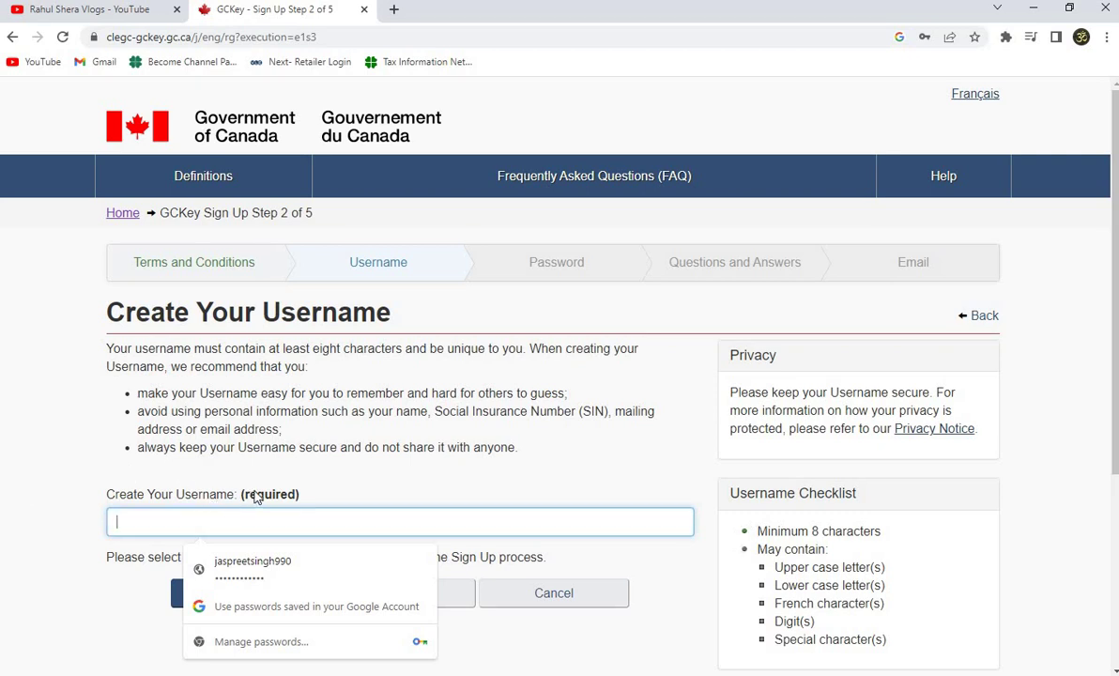
scroll(769, 470, "down", 2)
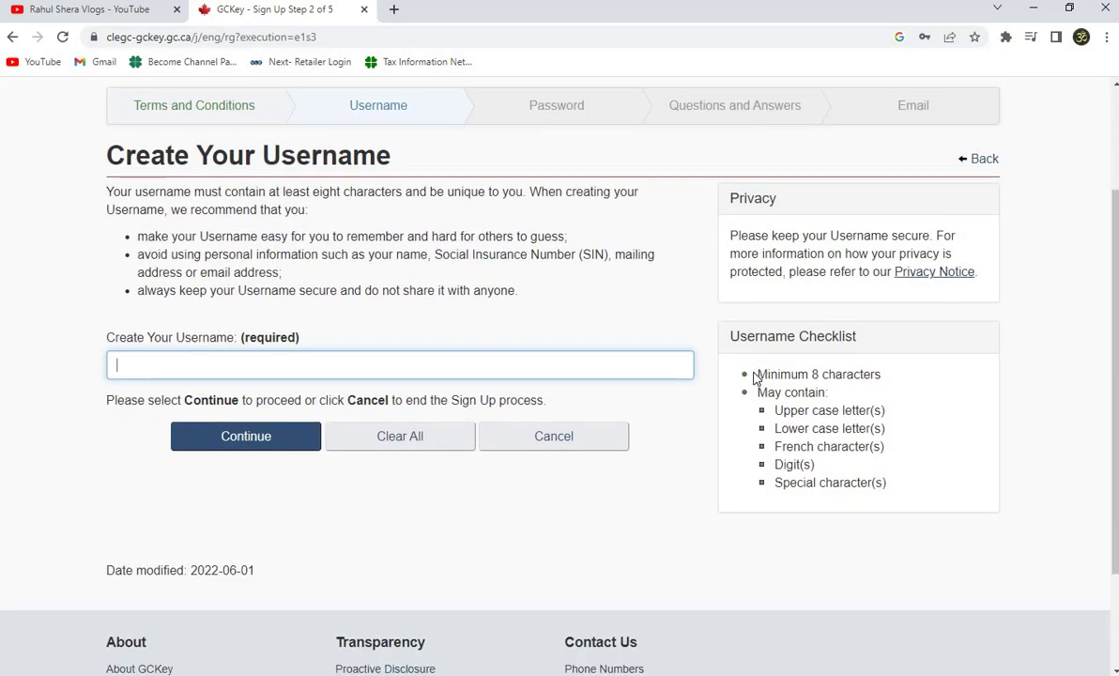
left_click_drag(753, 376, 890, 482)
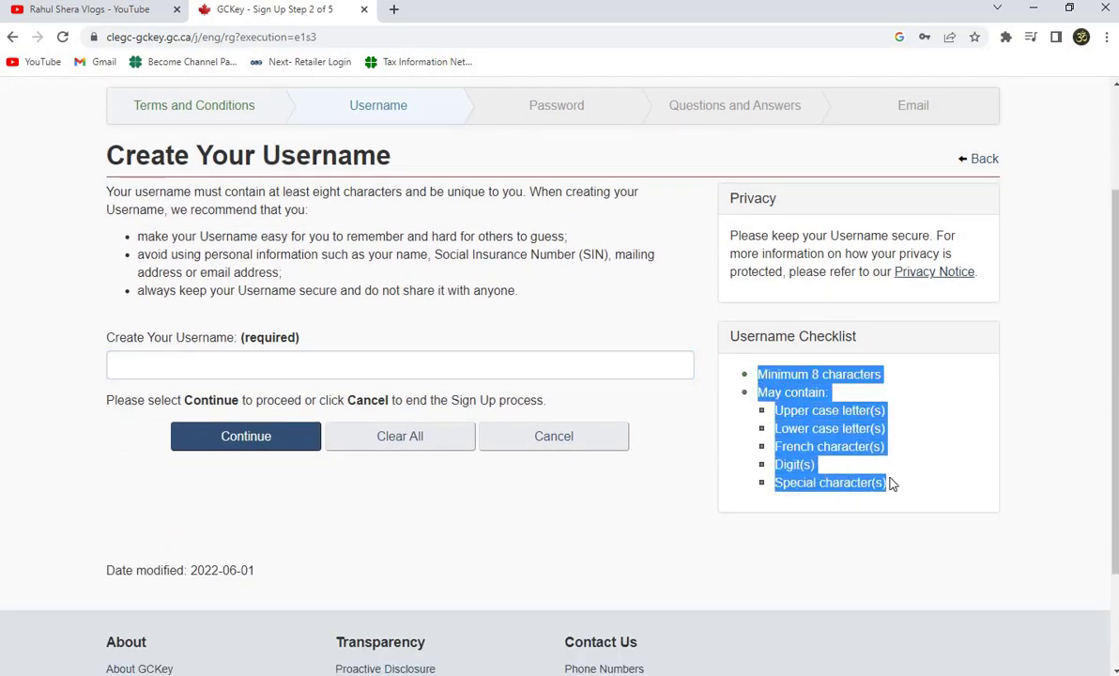
left_click(760, 373)
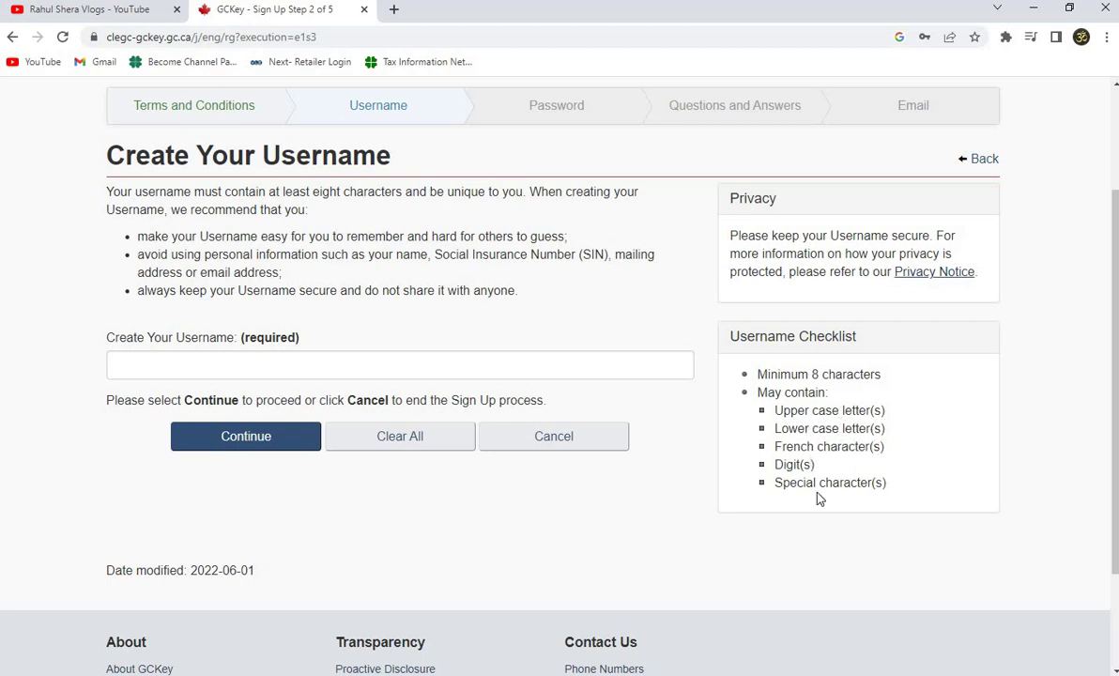
left_click(208, 364)
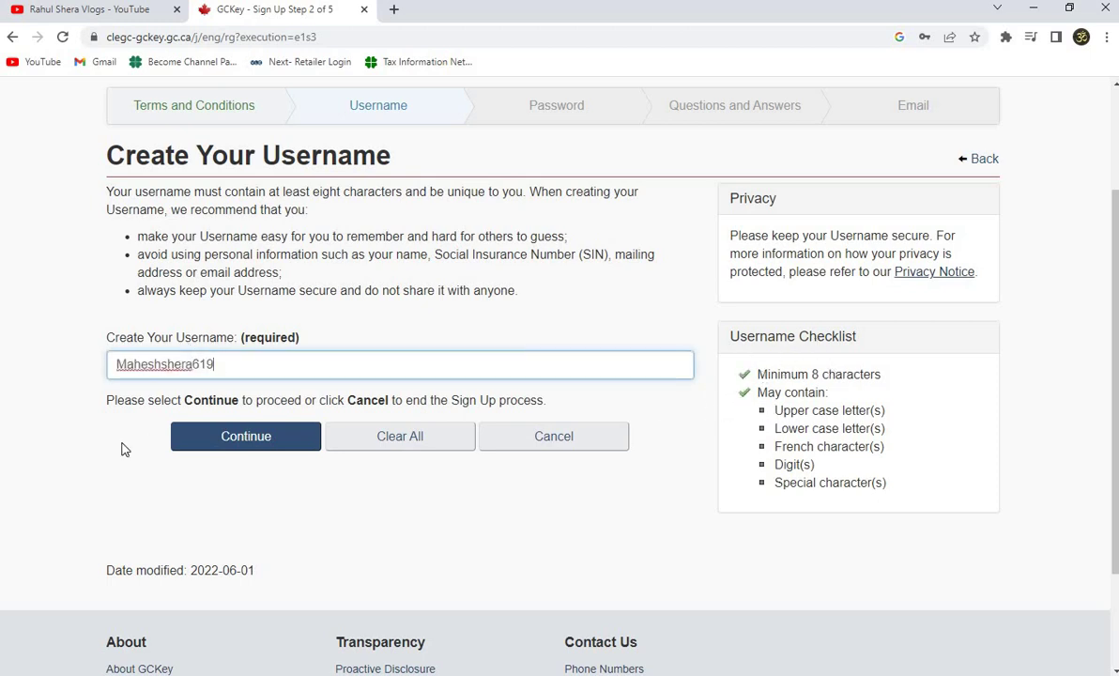
left_click(265, 444)
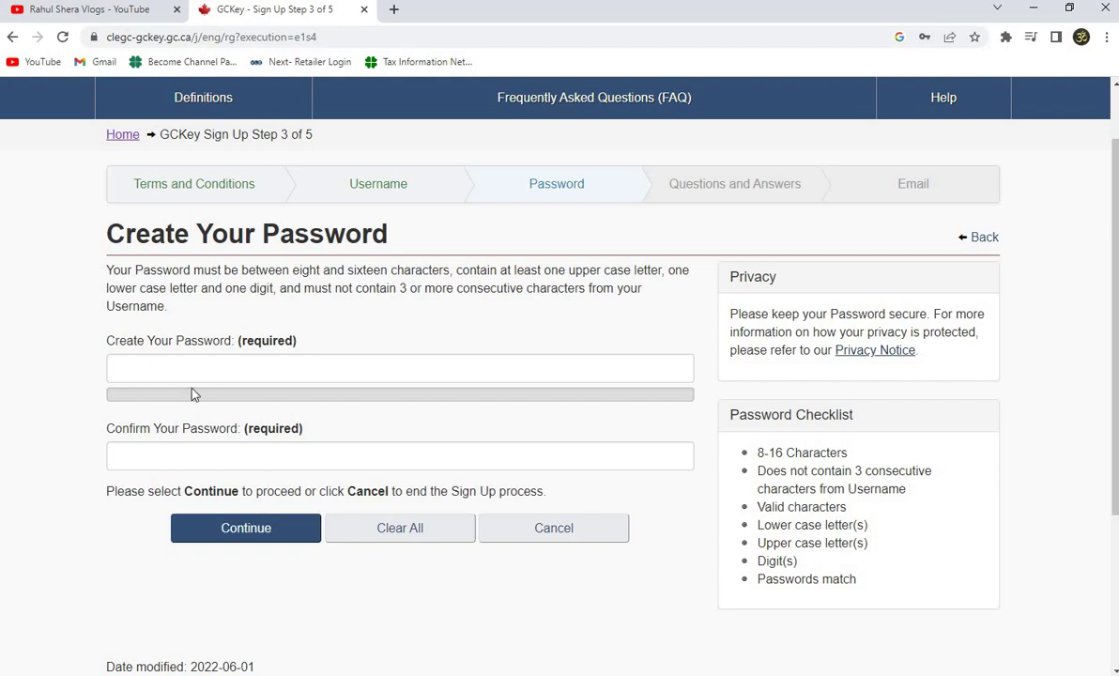
Paste the new password into both password fields and continue.
left_click(222, 369)
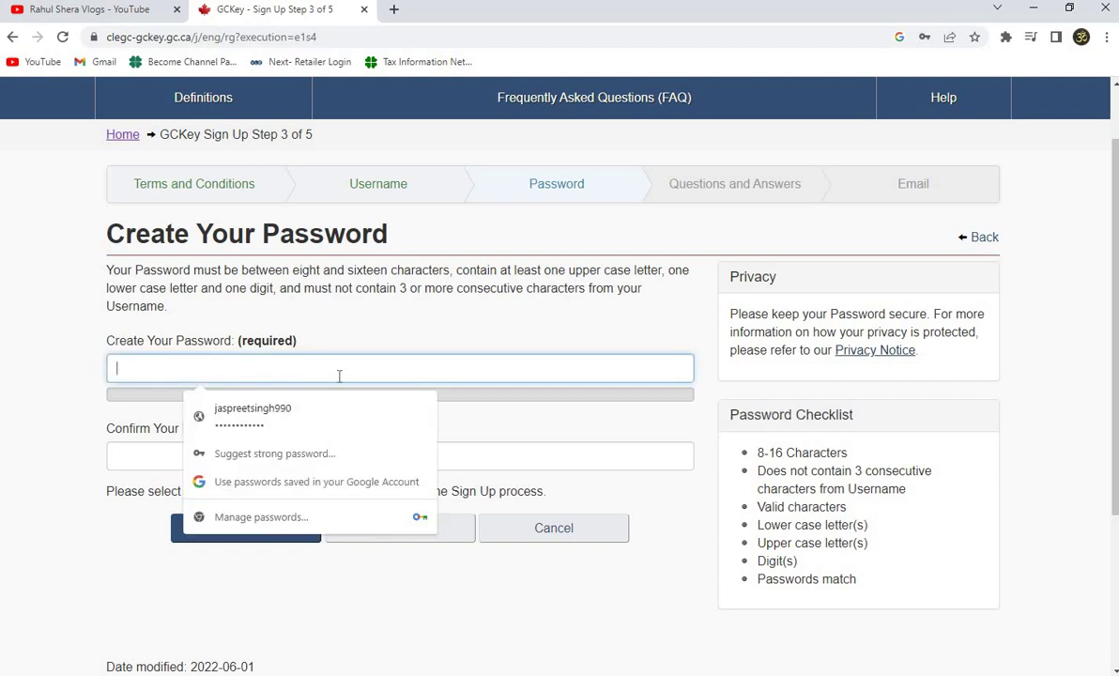
key("ctrl+v")
key("Tab")
key("ctrl+v")
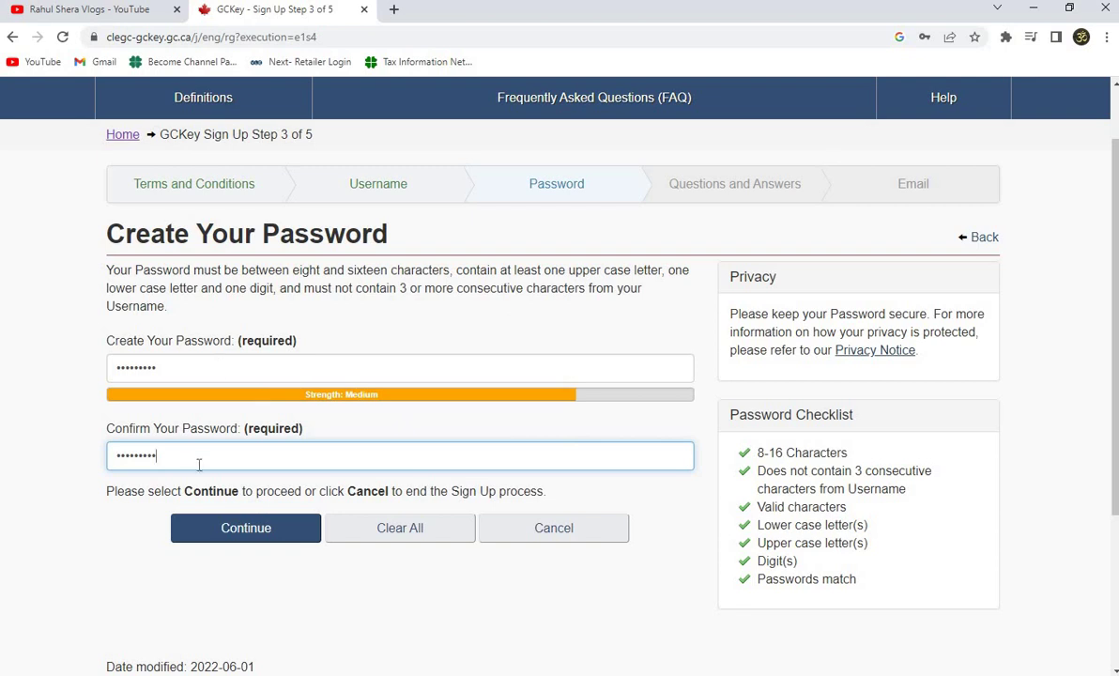
left_click(246, 526)
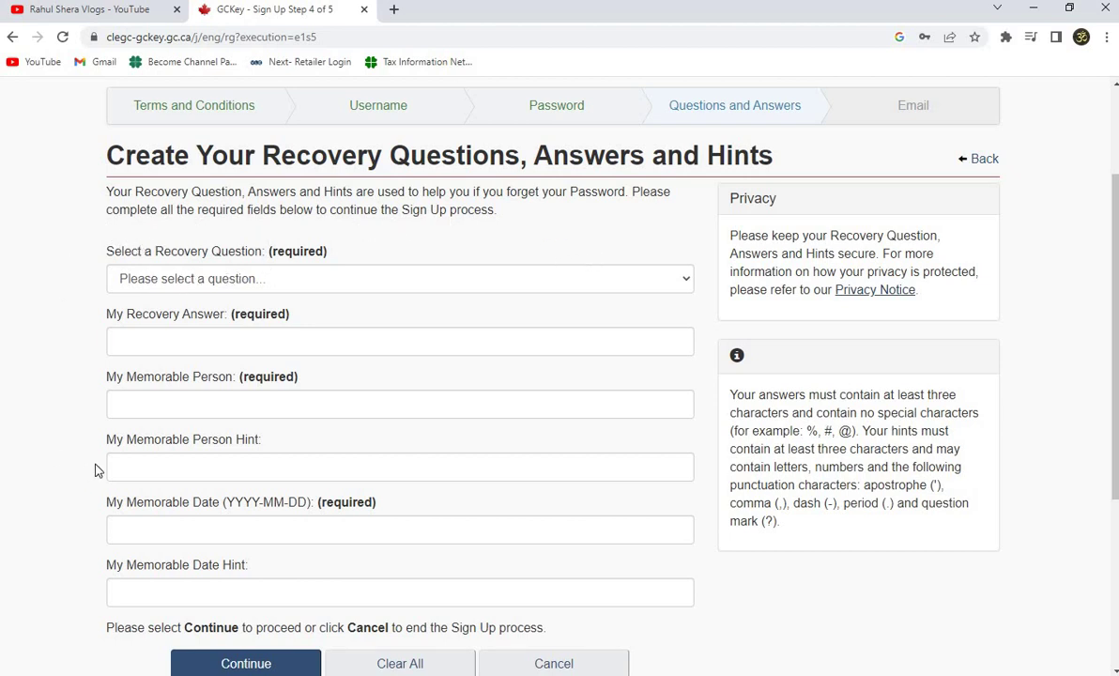
Choose 'What was my favourite subject in school?' as the recovery question and answer 'M'.
scroll(153, 373, "down", 2)
scroll(266, 315, "up", 1)
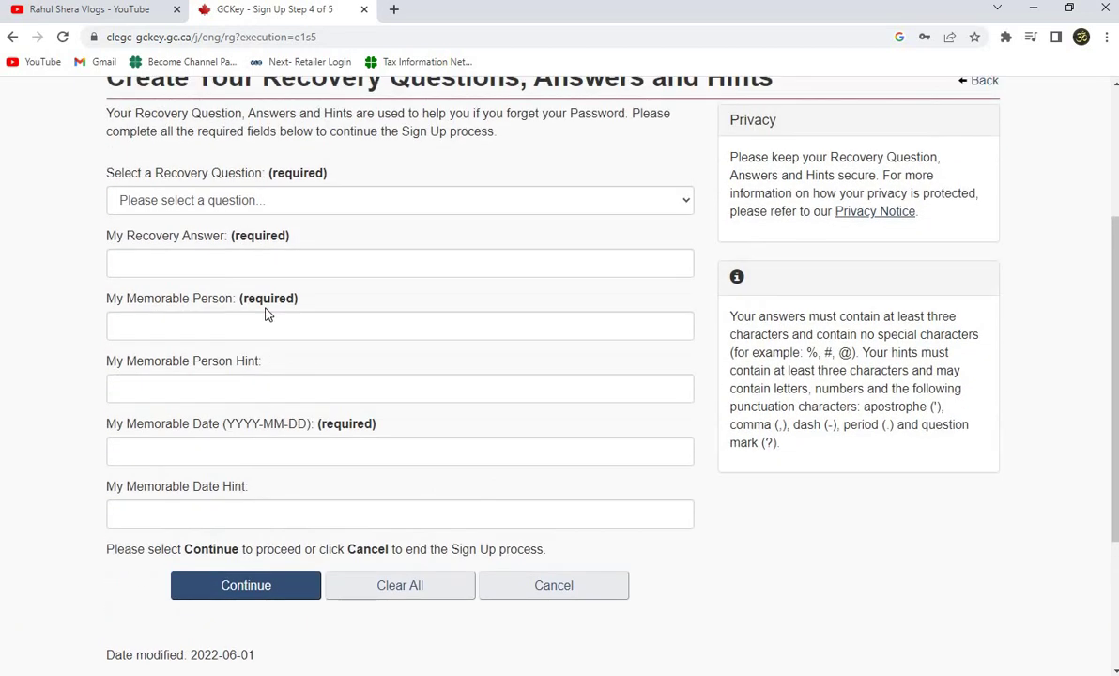
left_click(217, 205)
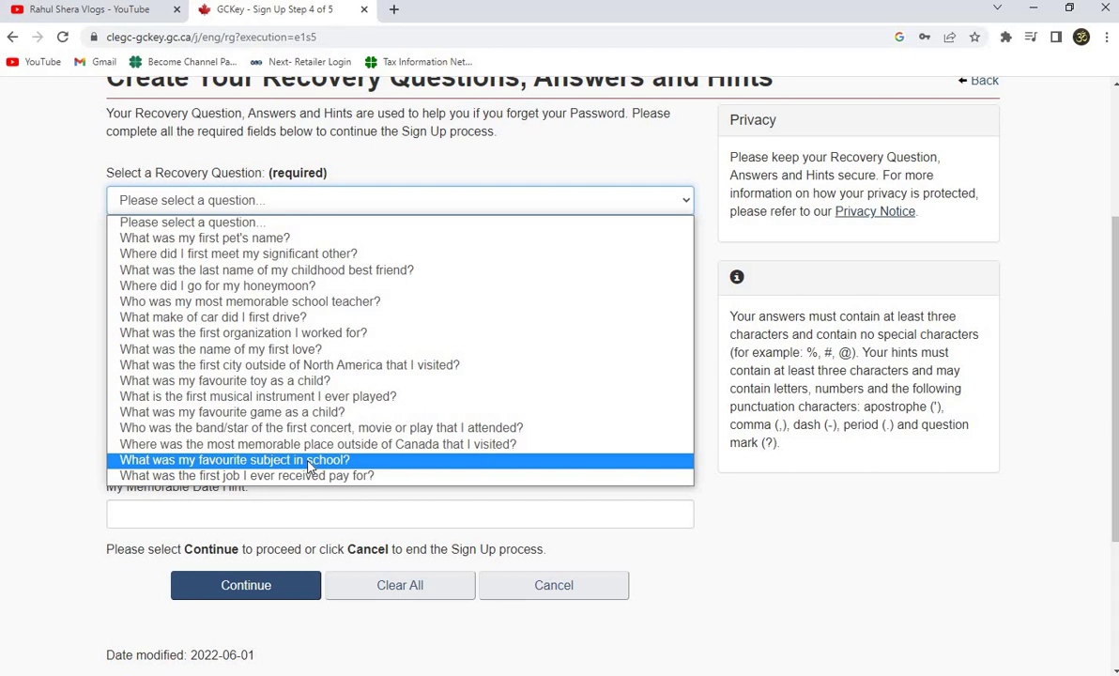
left_click(308, 459)
left_click(554, 263)
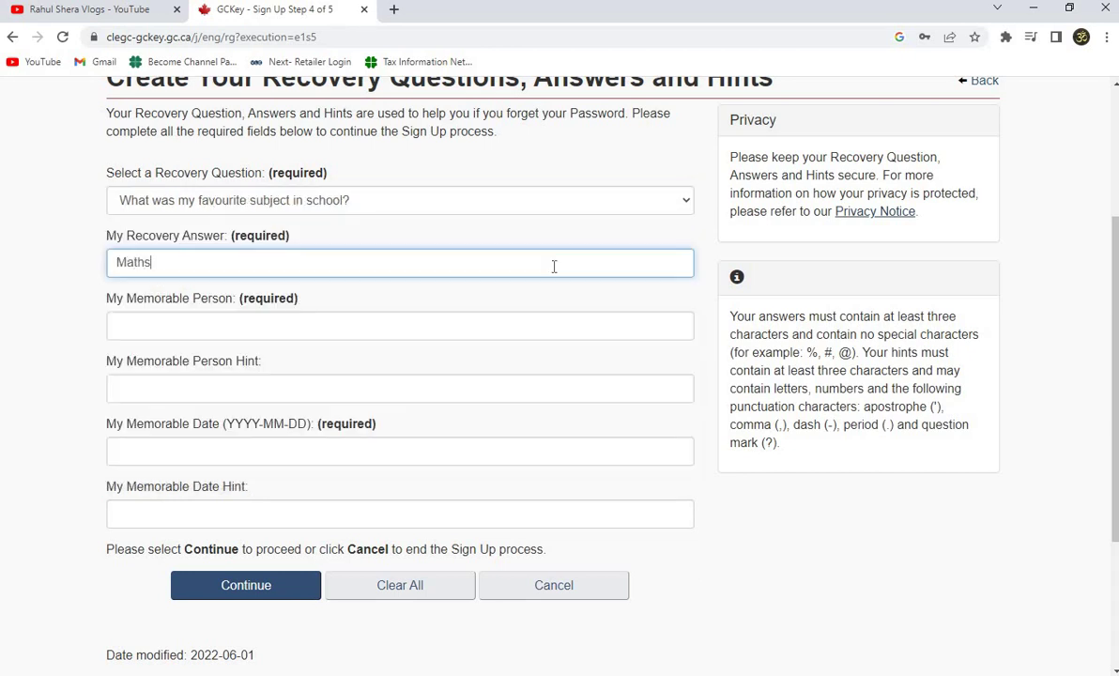
key("Tab")
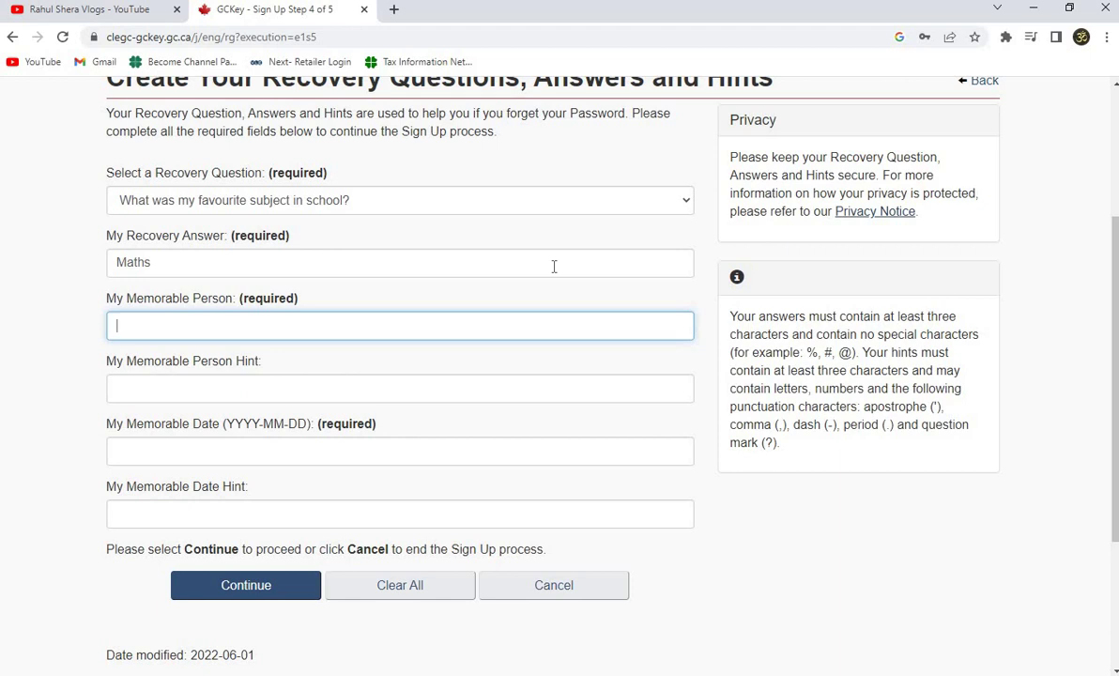
key("Tab")
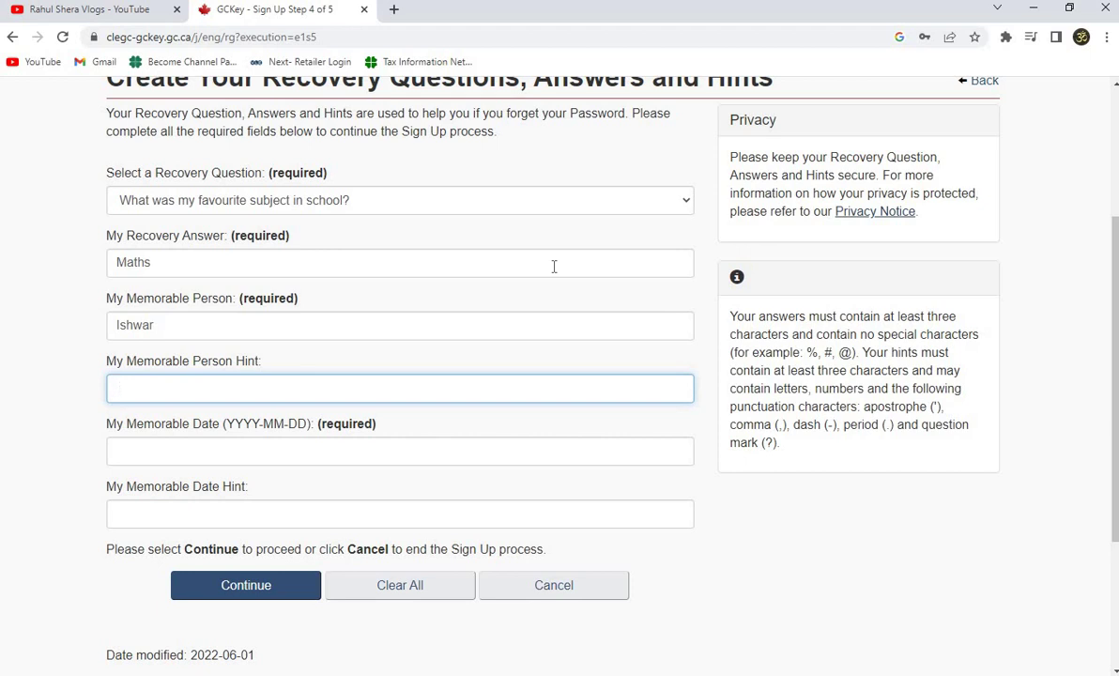
key("Tab")
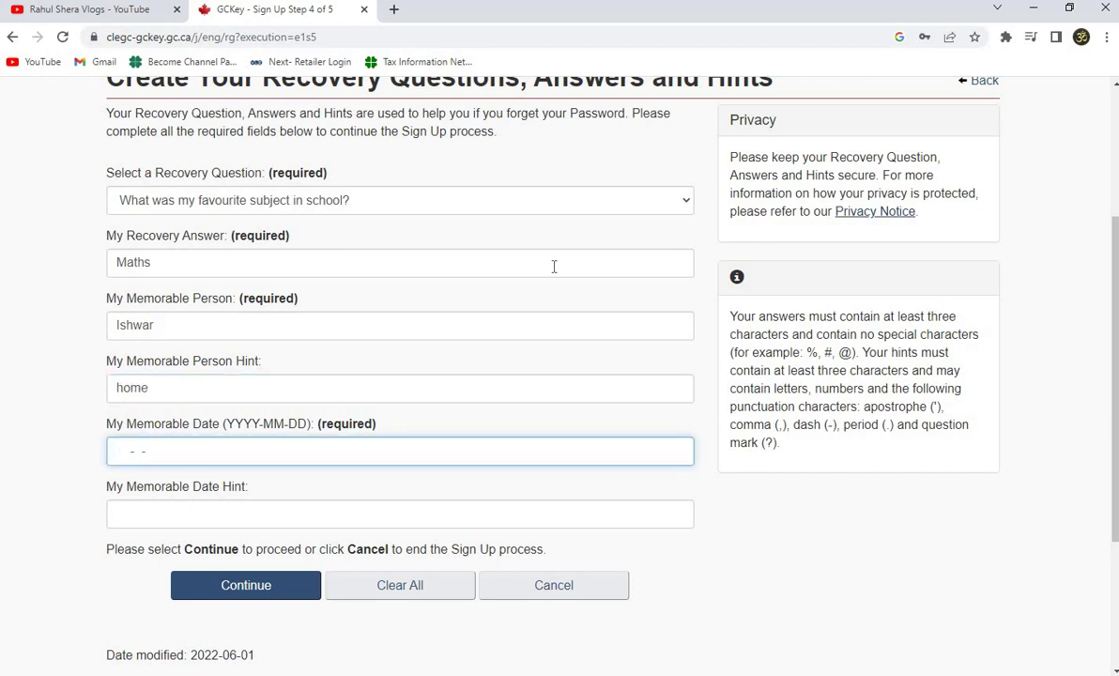
key("Tab")
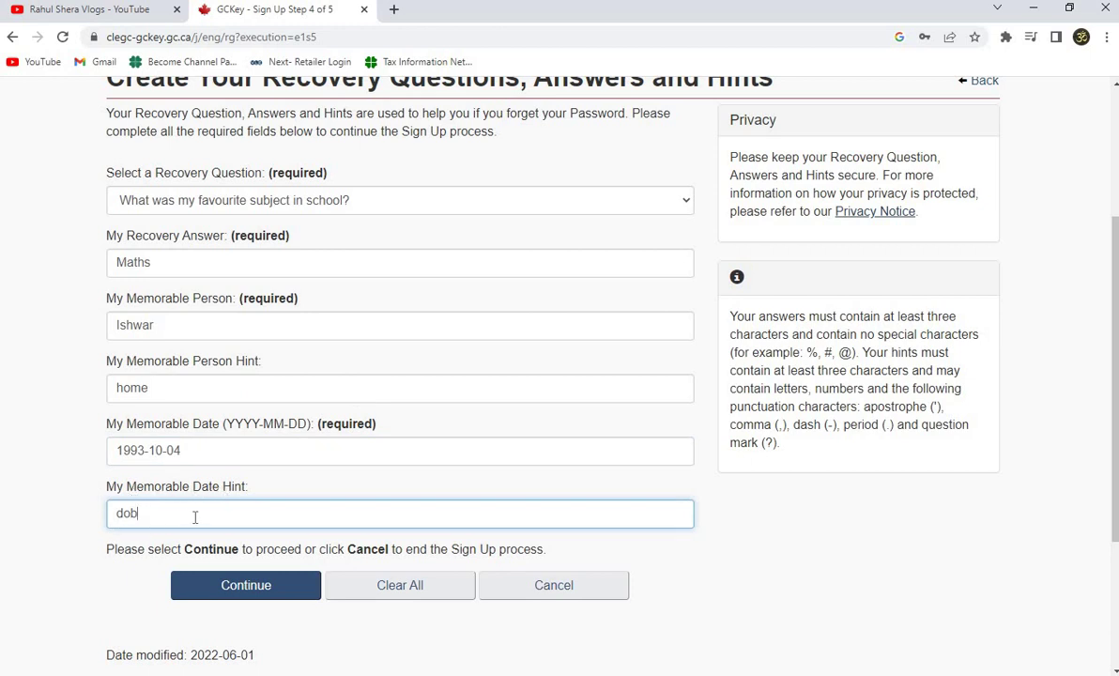
scroll(259, 550, "down", 2)
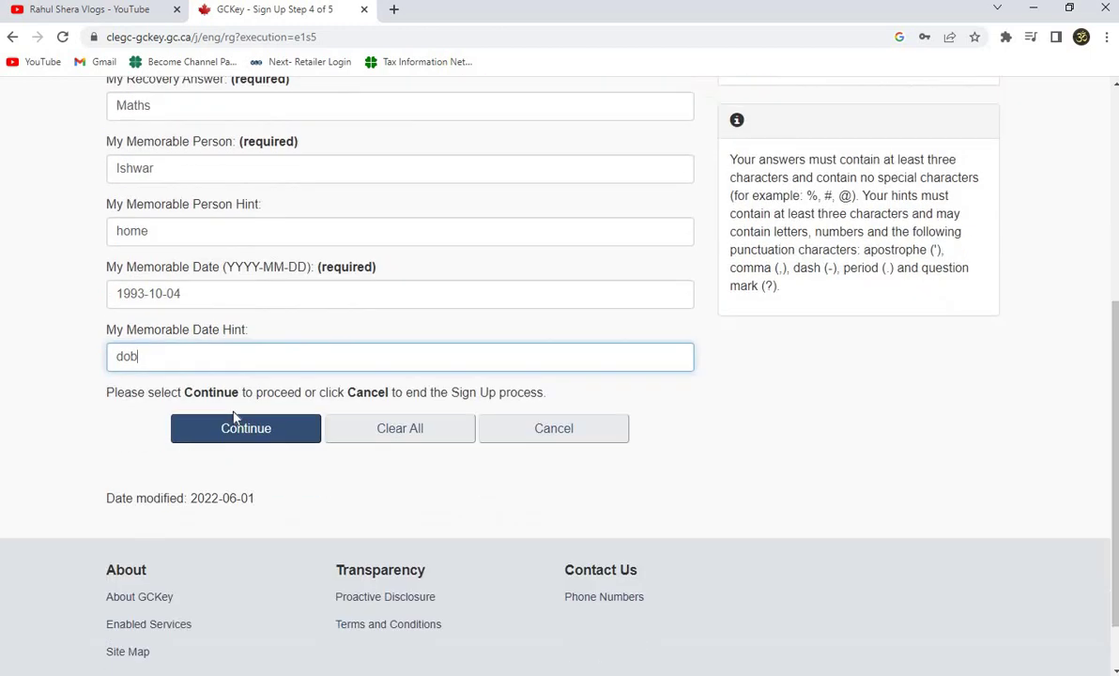
left_click(260, 433)
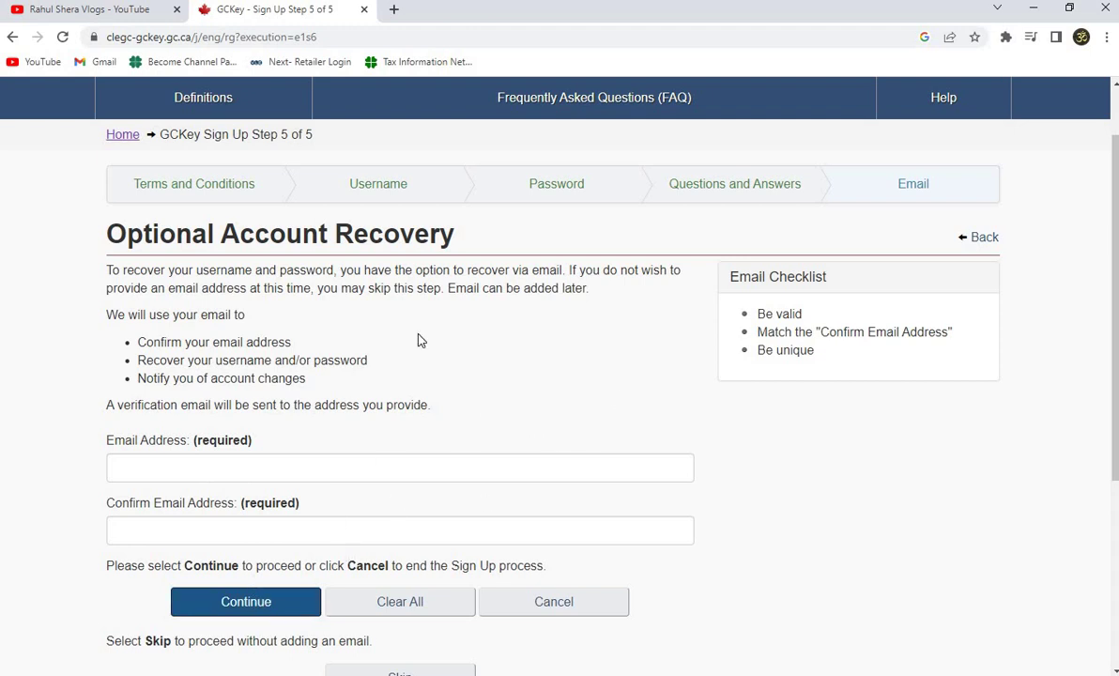
Enter the recovery email in both email address fields and submit it.
scroll(453, 303, "down", 2)
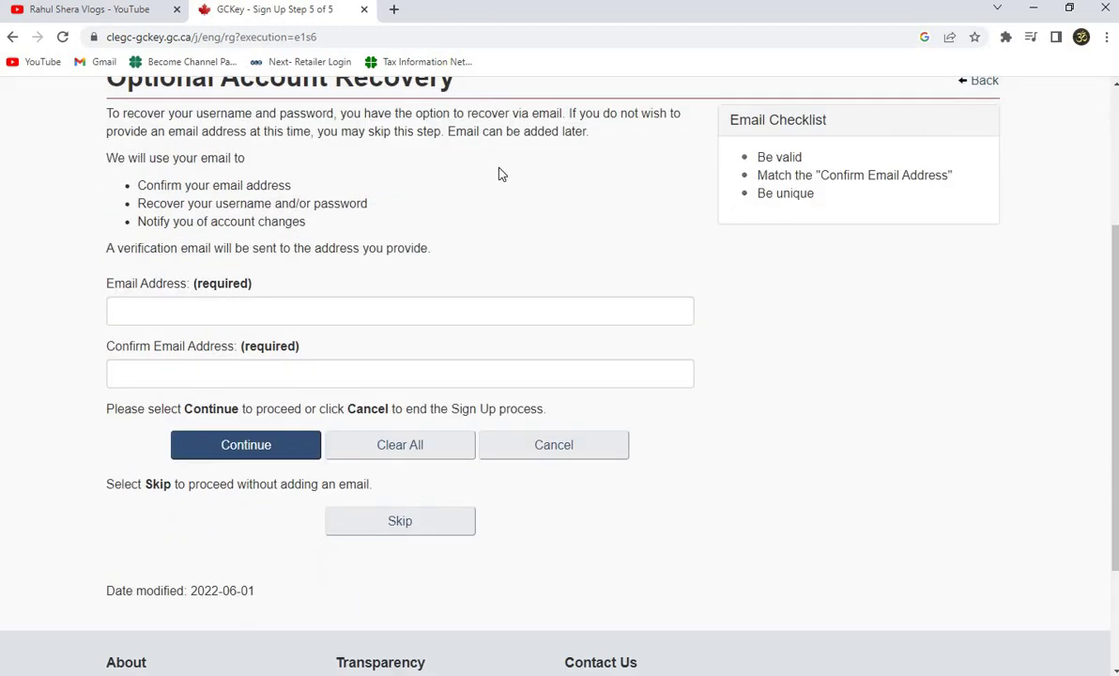
scroll(530, 247, "up", 1)
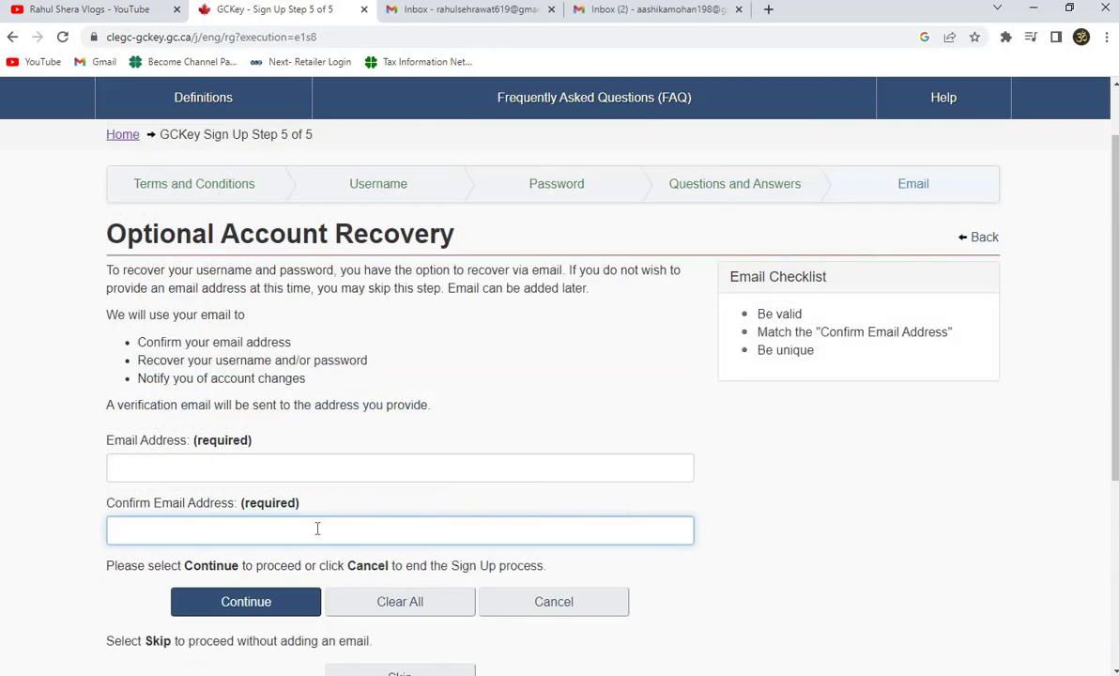
key("ctrl+v")
left_click(207, 464)
key("ctrl+v")
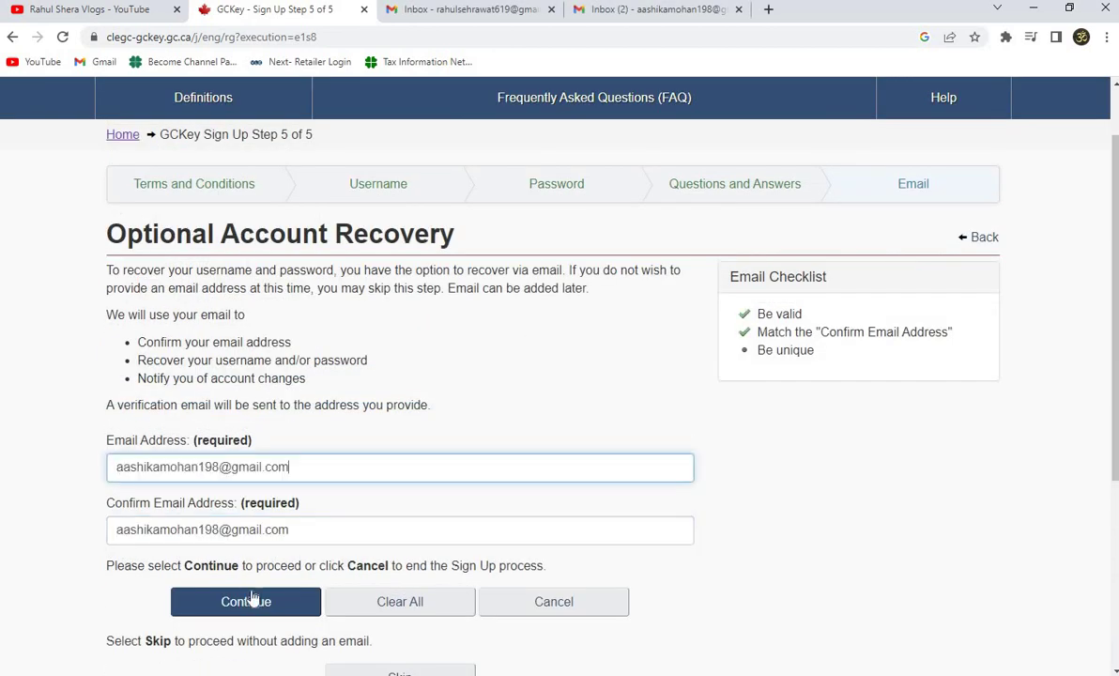
left_click(252, 600)
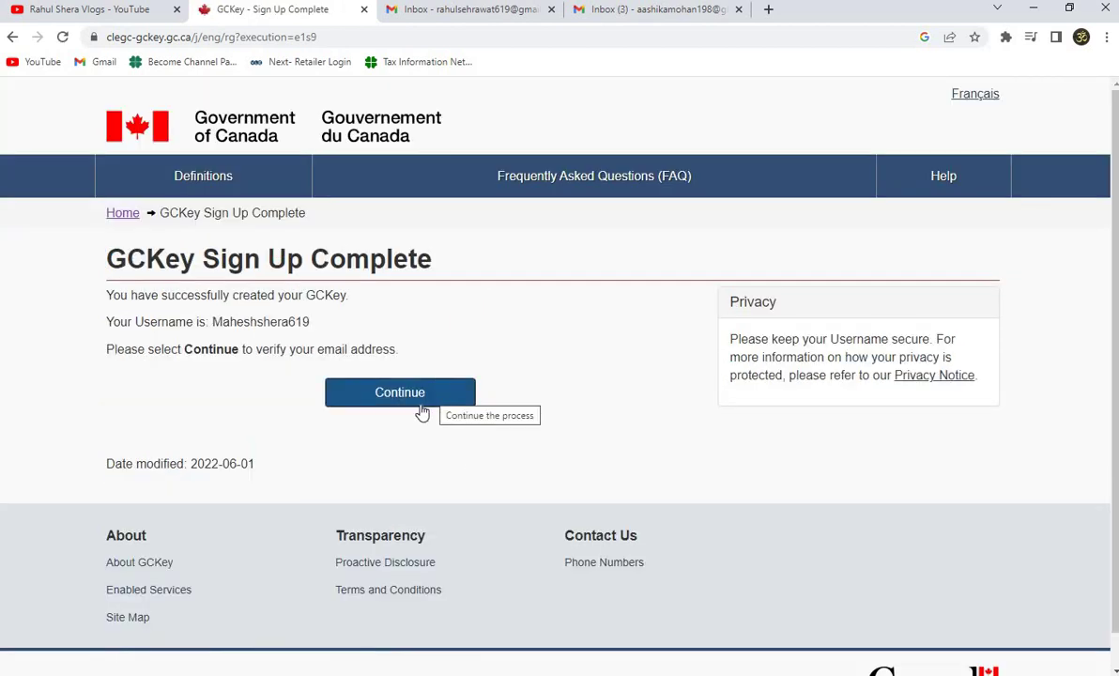
Continue past Sign Up Complete to the email confirmation-code page.
left_click(428, 402)
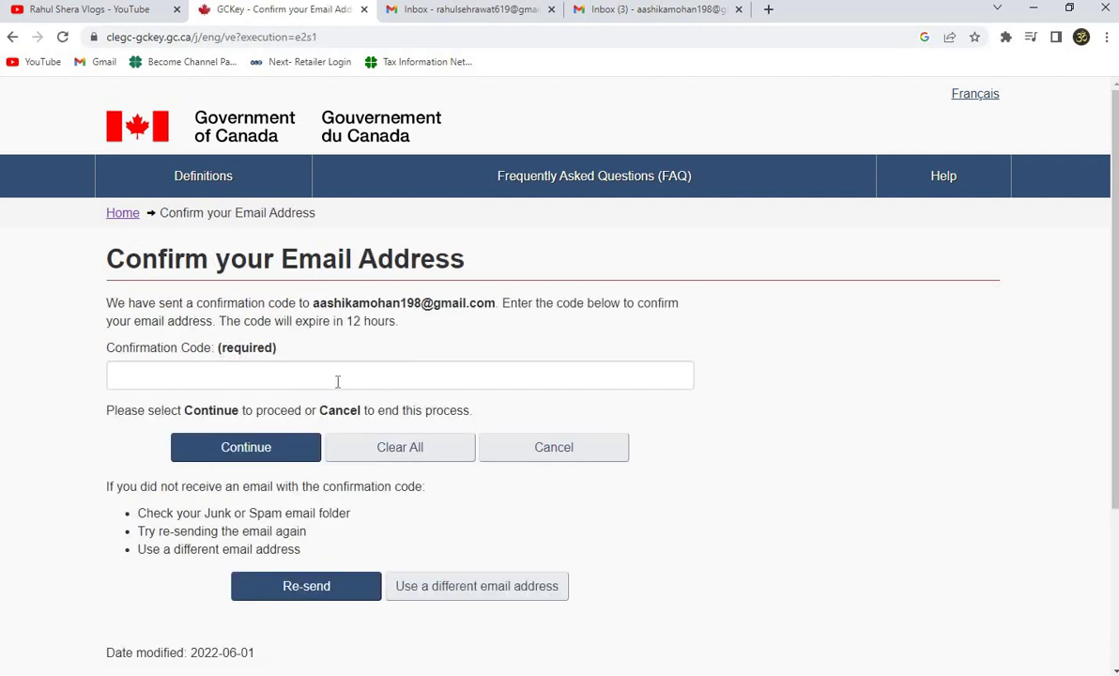
left_click_drag(335, 302, 496, 303)
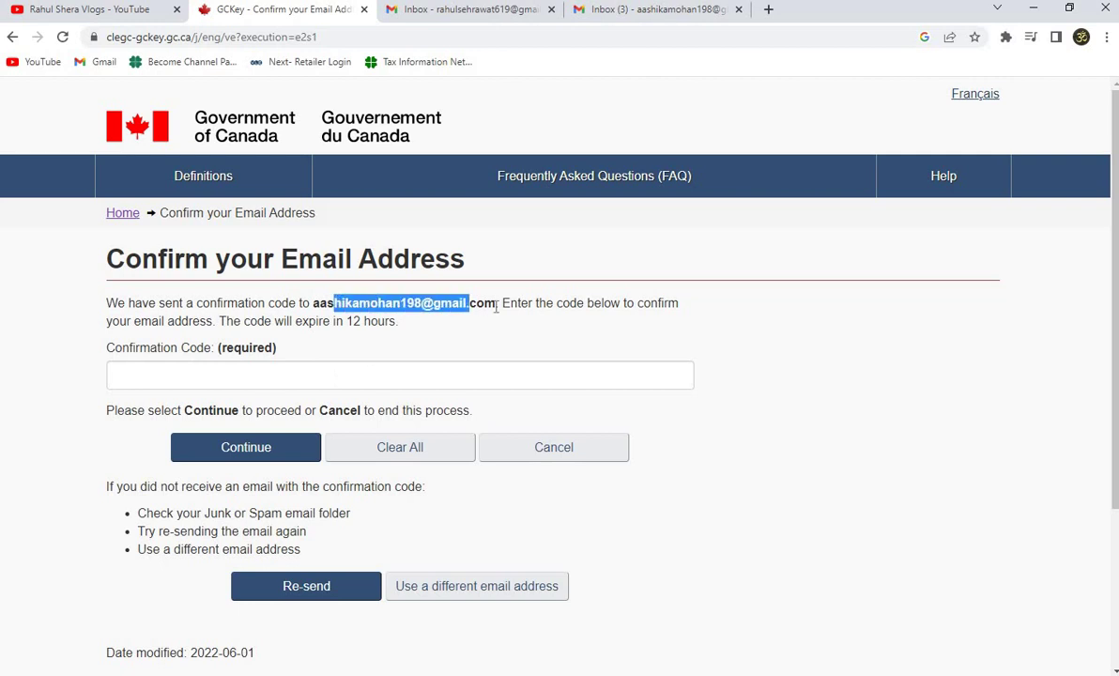
left_click(525, 344)
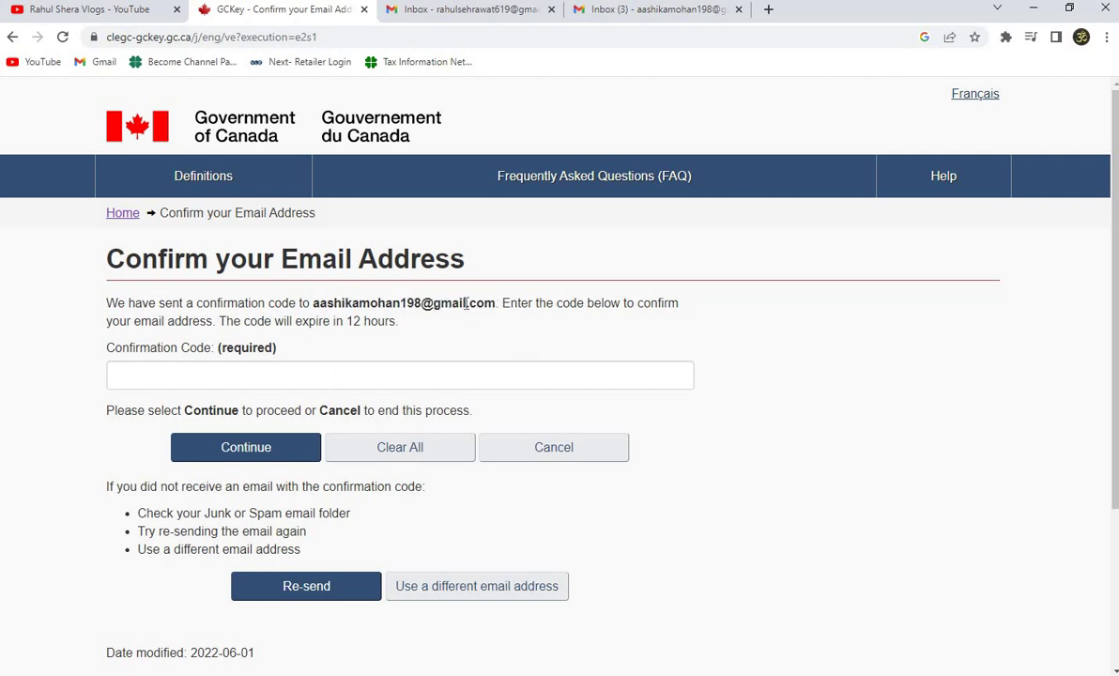
Copy the confirmation code from the GCKey verification email in Gmail and return to the code field.
left_click(617, 10)
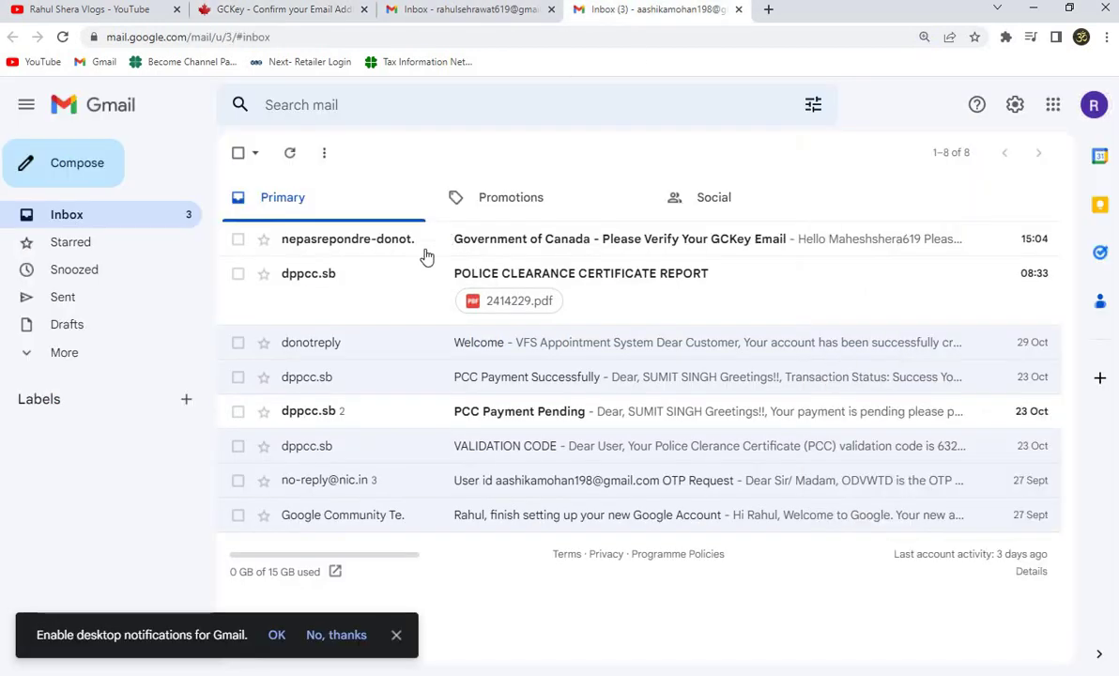
left_click(499, 240)
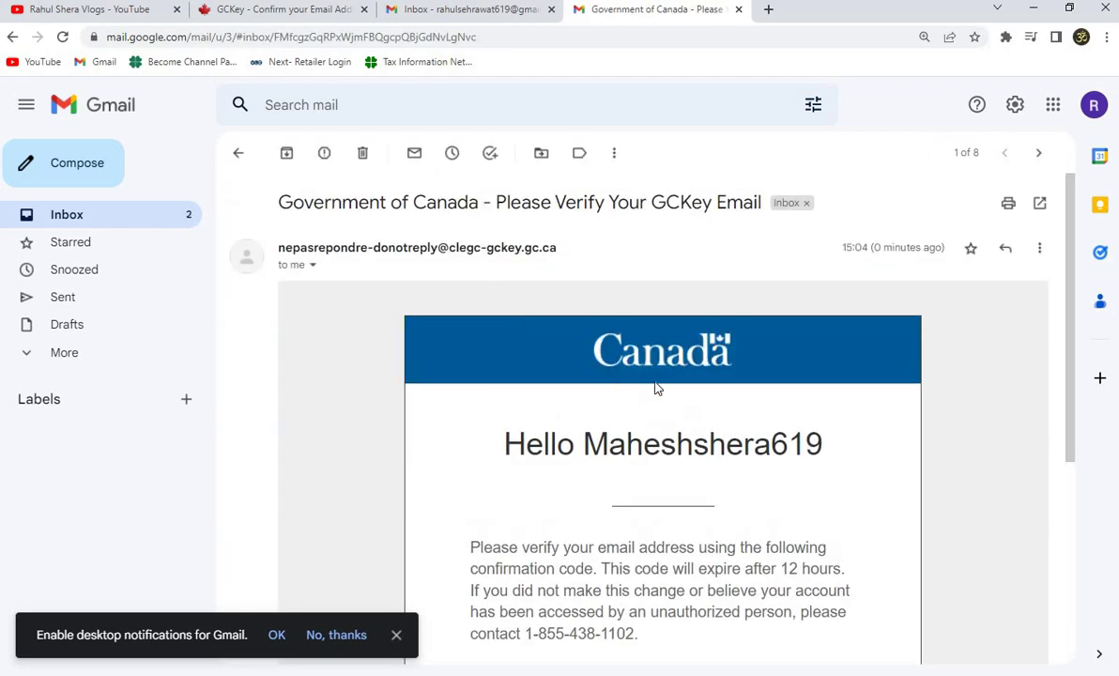
scroll(657, 388, "down", 4)
left_click_drag(563, 360, 770, 365)
key("ctrl+c")
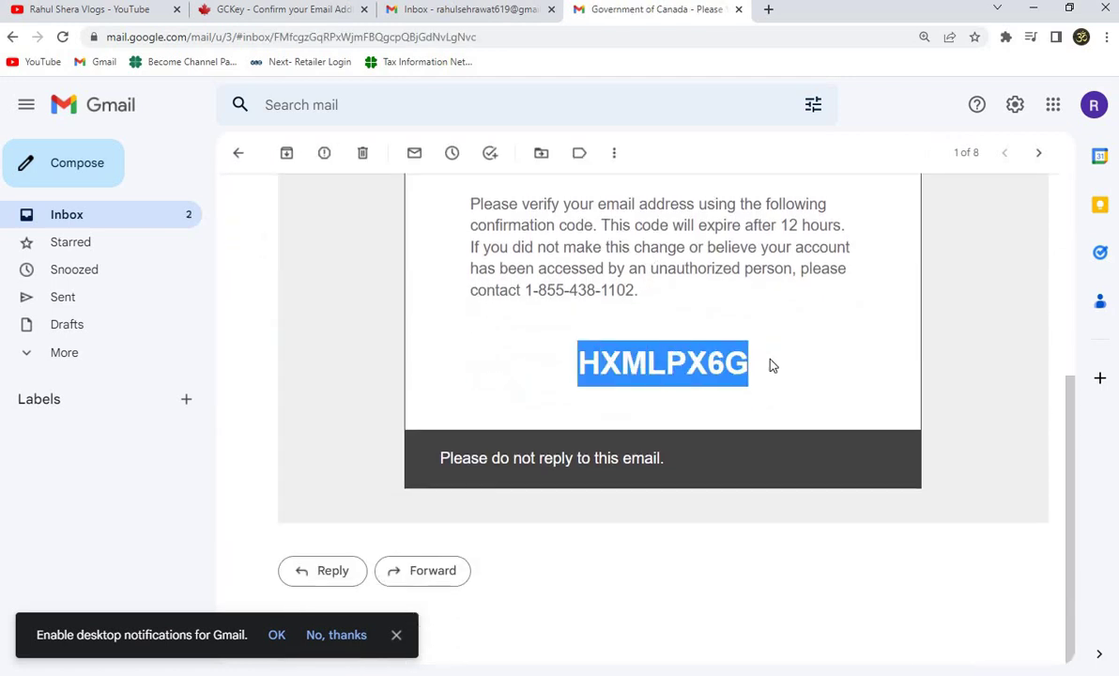
left_click(289, 13)
left_click(224, 383)
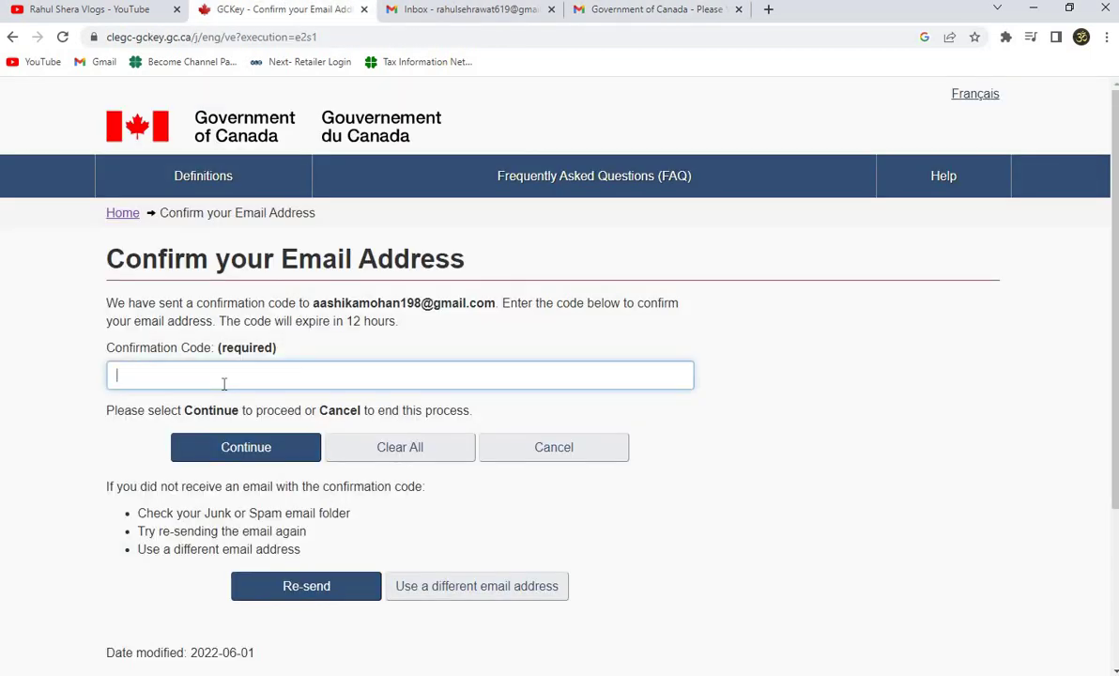
Submit the pasted confirmation code to confirm the recovery email address.
key("ctrl+v")
left_click(258, 452)
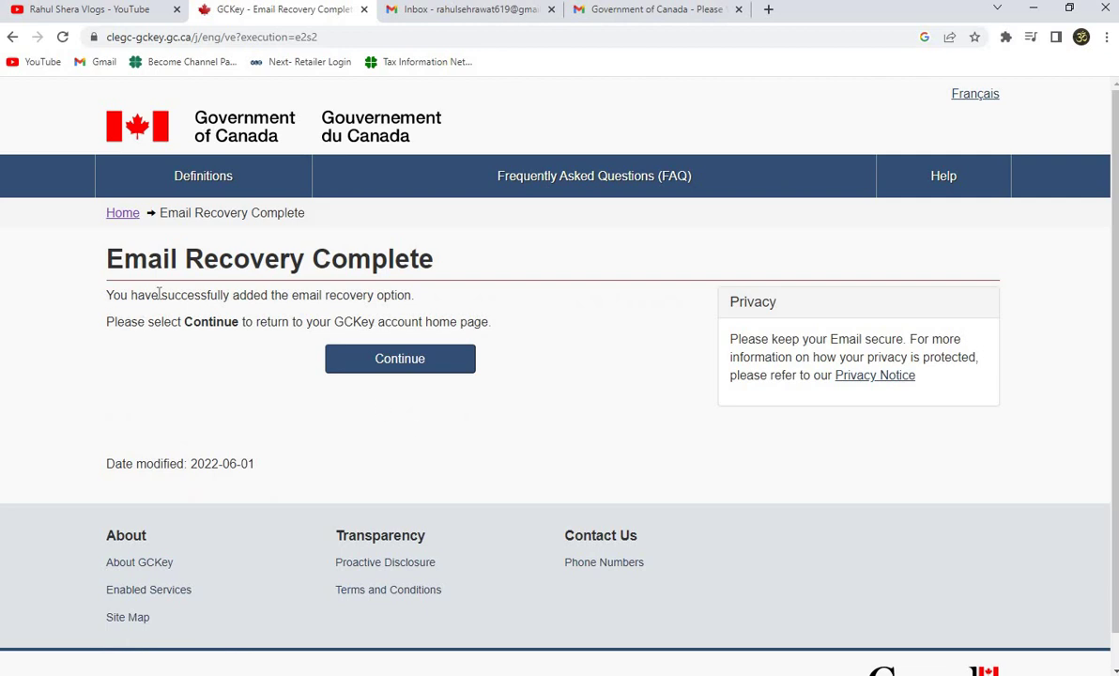
left_click_drag(111, 296, 415, 305)
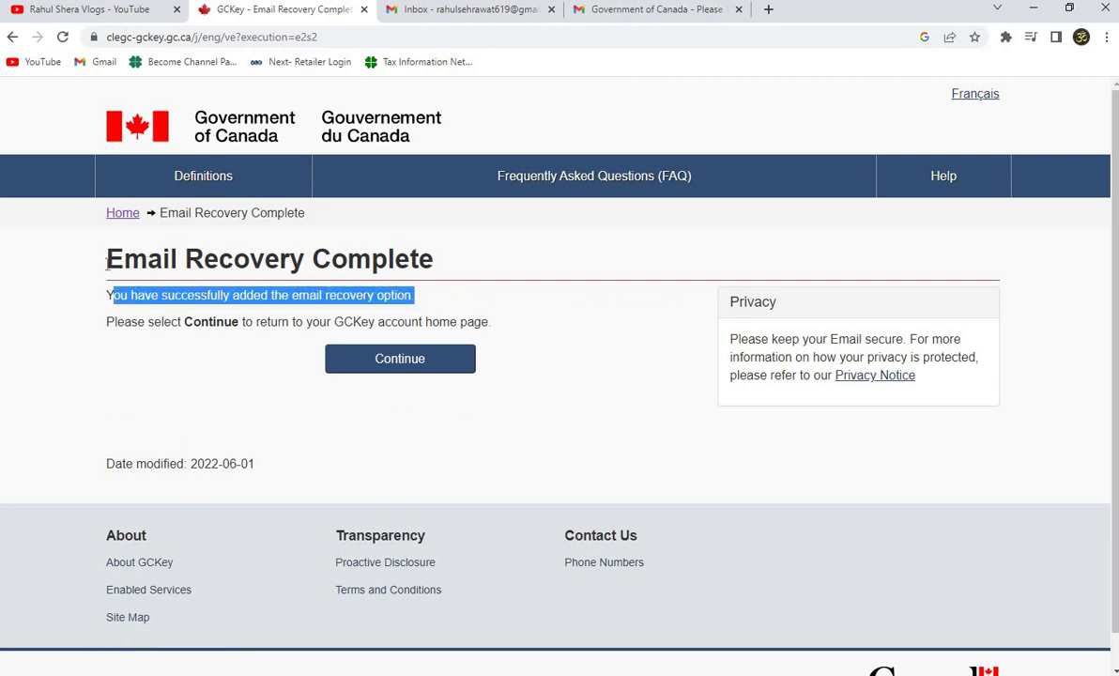
left_click_drag(105, 264, 435, 274)
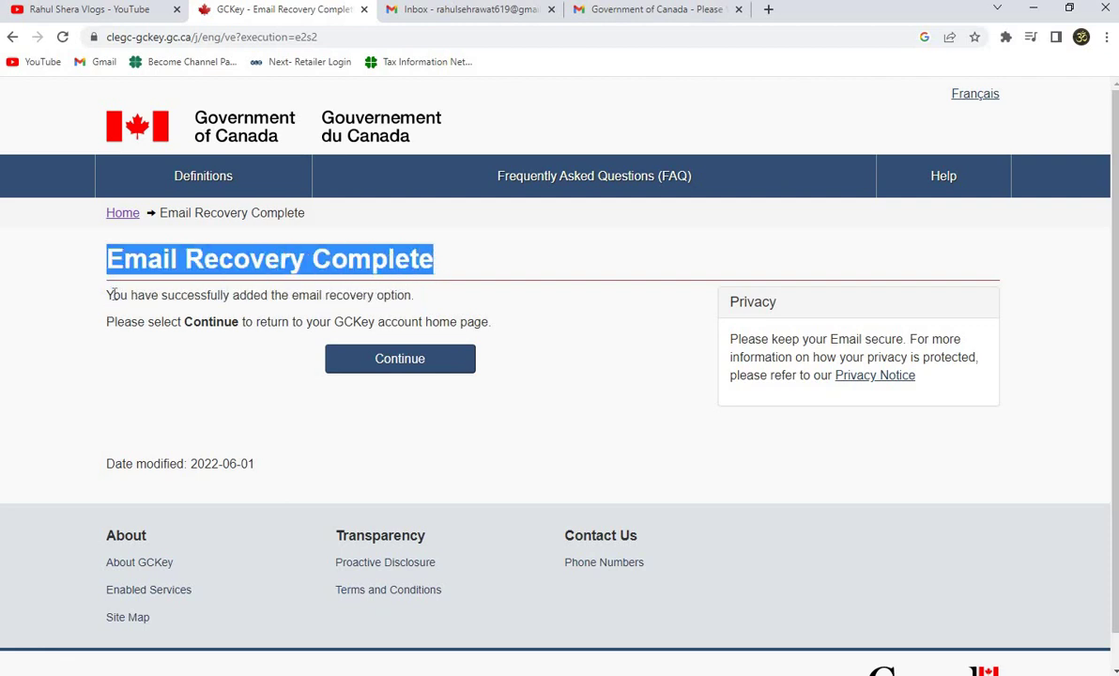
left_click(111, 295)
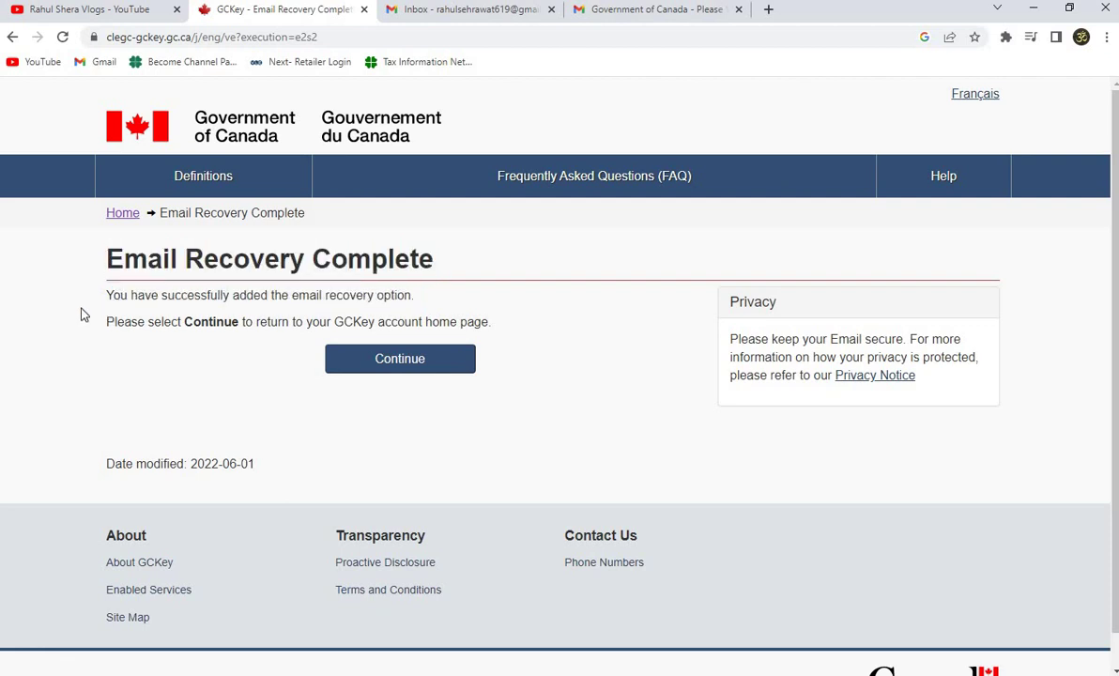
Continue through the GCKey welcome page back to the IRCC online service.
left_click(400, 370)
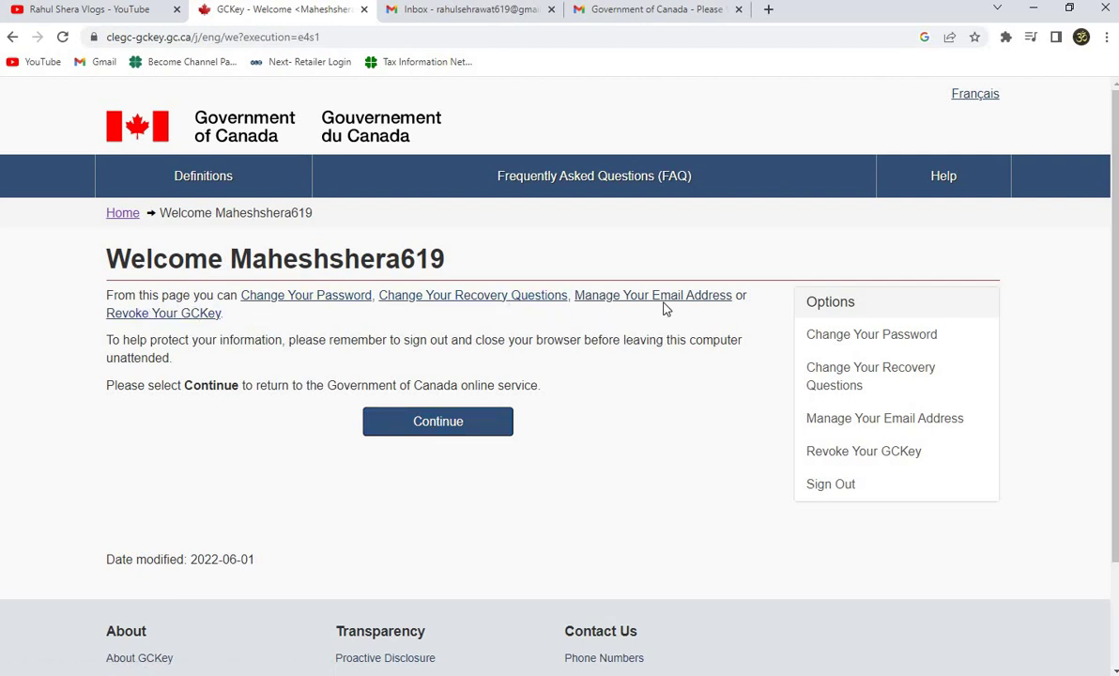
left_click(463, 427)
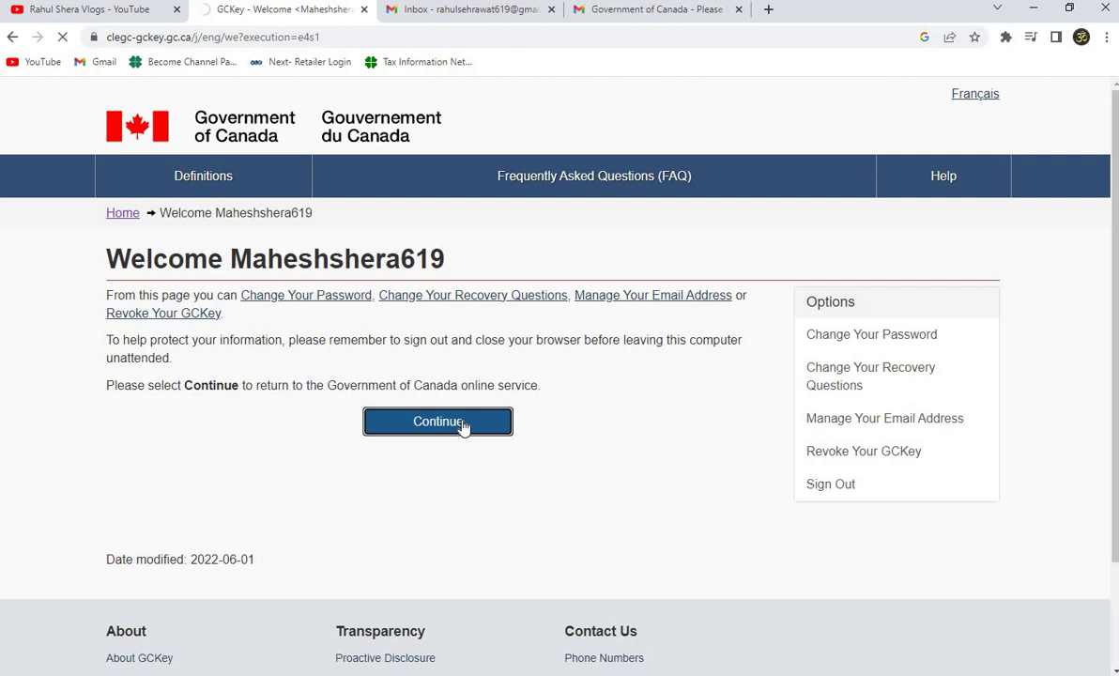
scroll(483, 356, "down", 2)
scroll(336, 399, "down", 3)
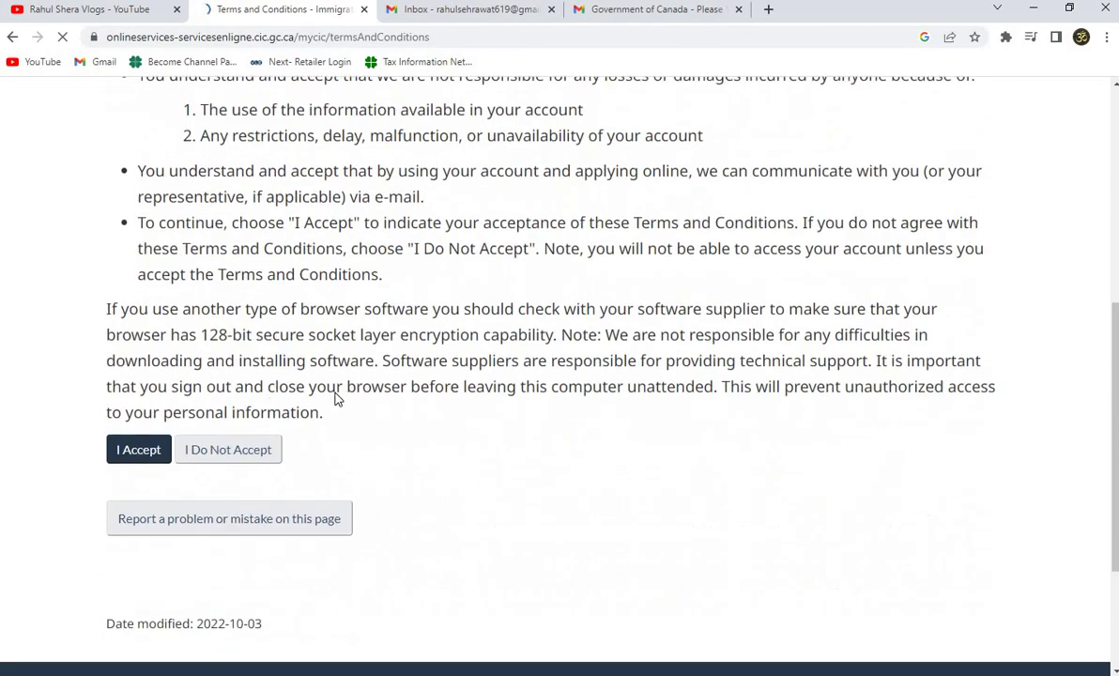
Accept the IRCC terms and set English as the preferred notification language.
left_click(130, 449)
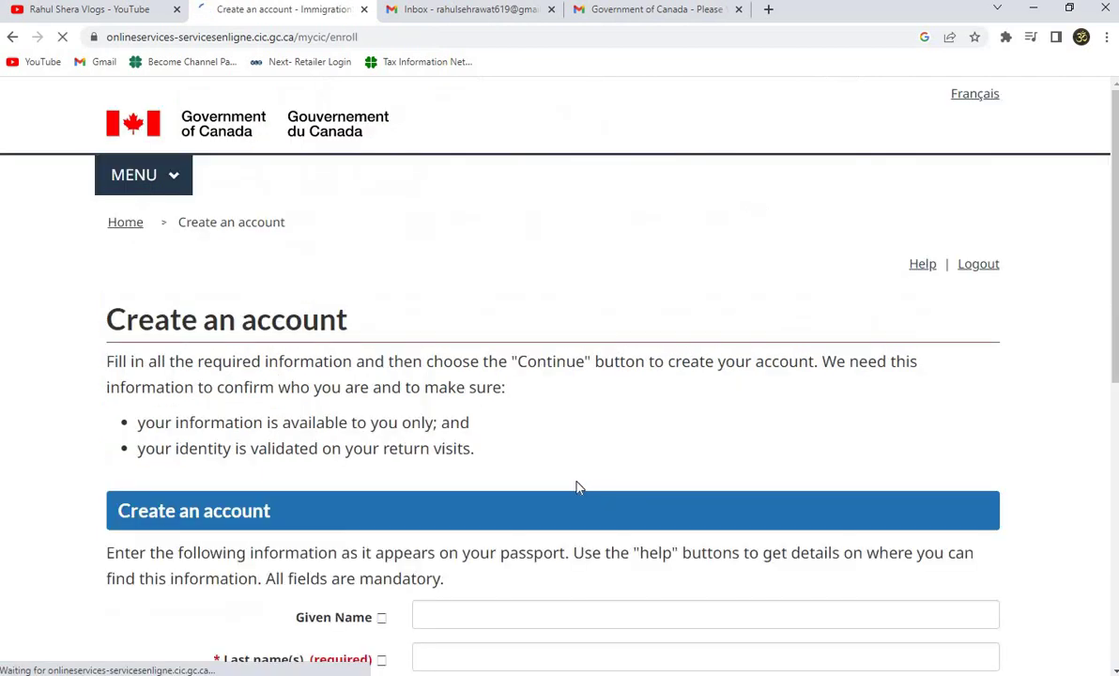
scroll(578, 487, "down", 3)
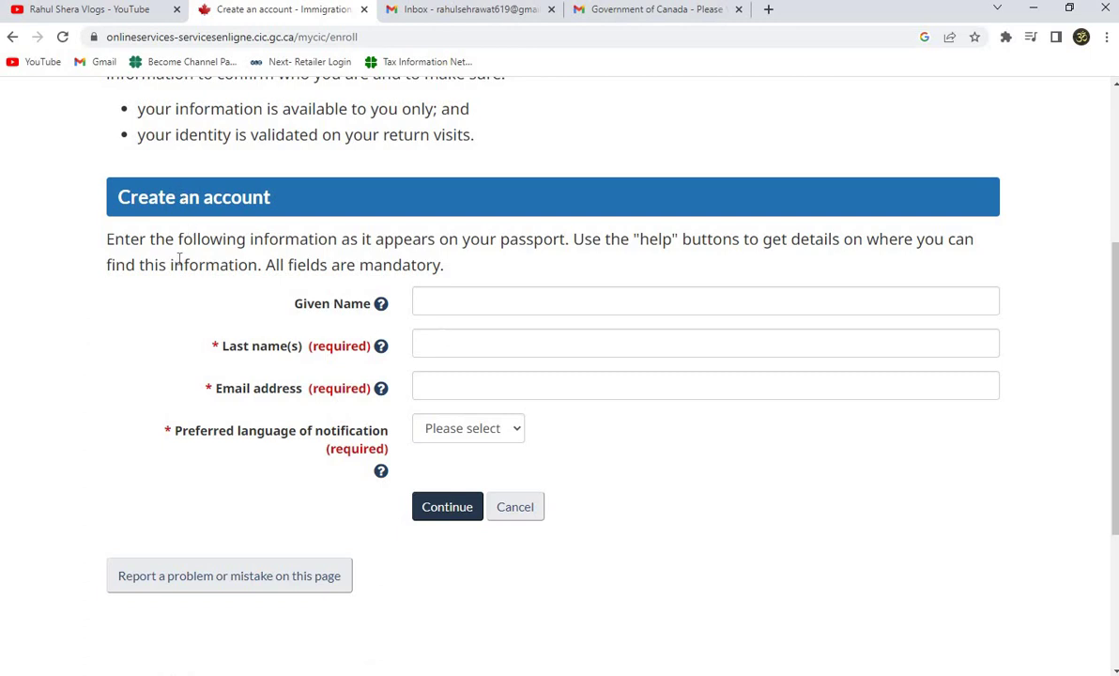
scroll(172, 263, "up", 1)
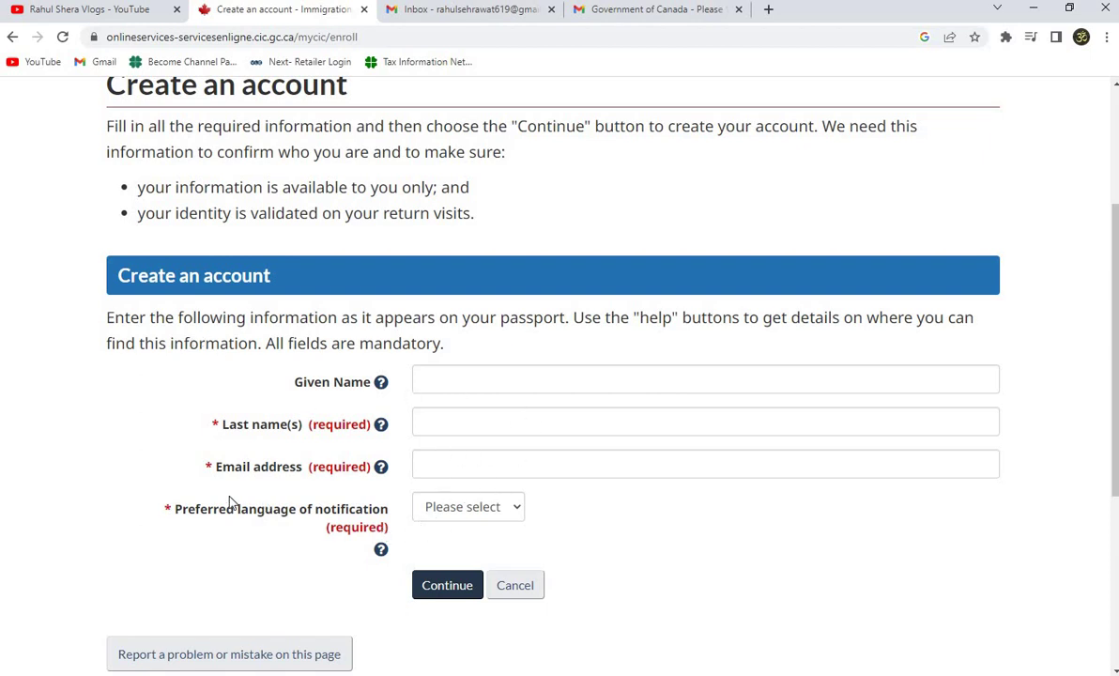
left_click(487, 515)
left_click(448, 548)
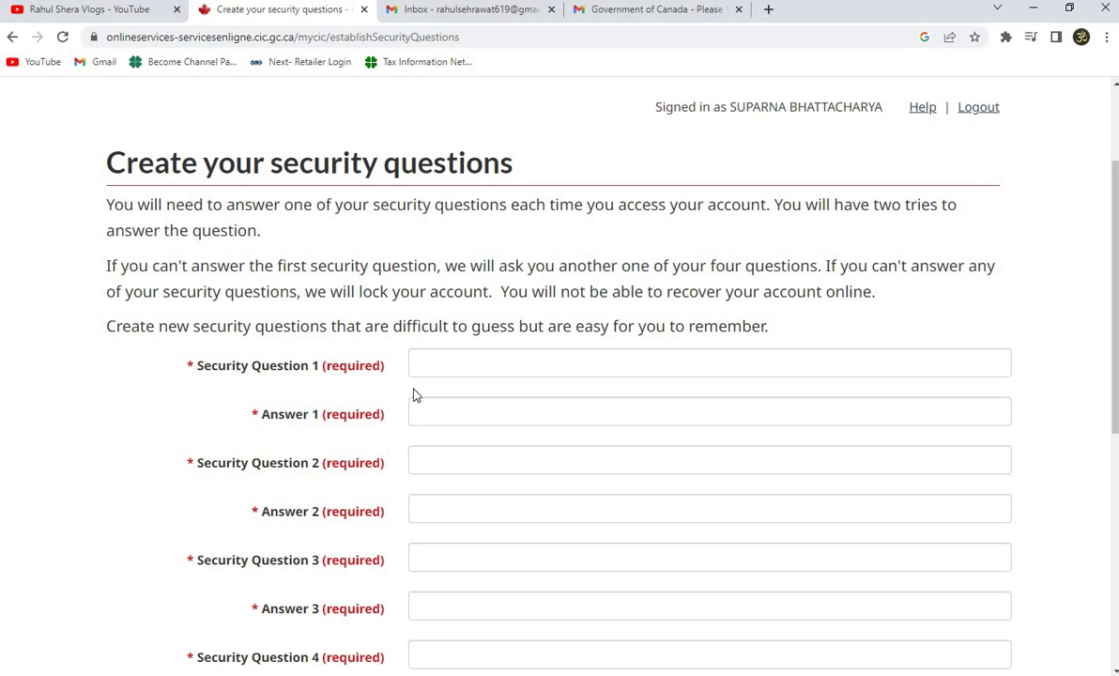
scroll(415, 399, "down", 3)
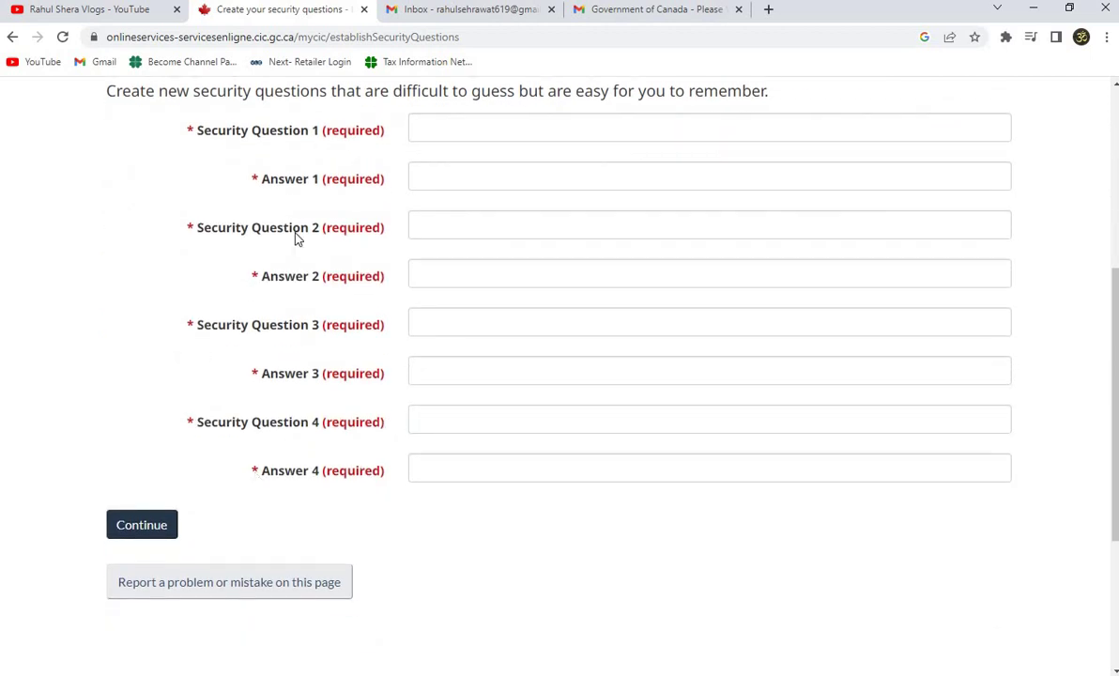
scroll(258, 441, "up", 3)
scroll(269, 563, "down", 1)
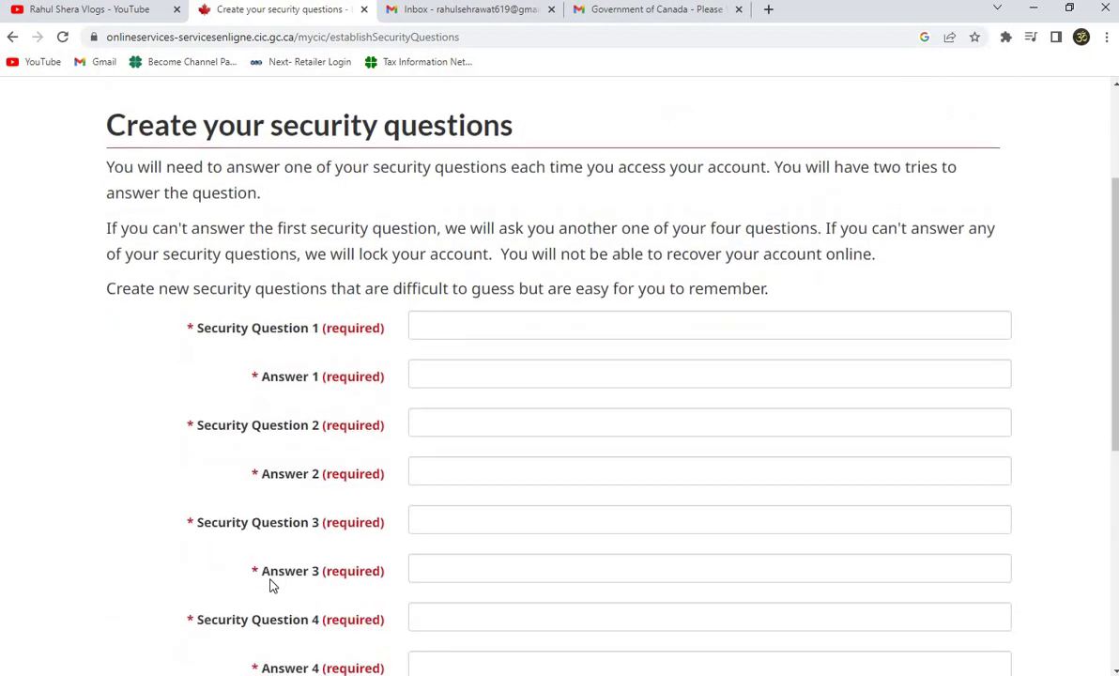
scroll(270, 583, "down", 3)
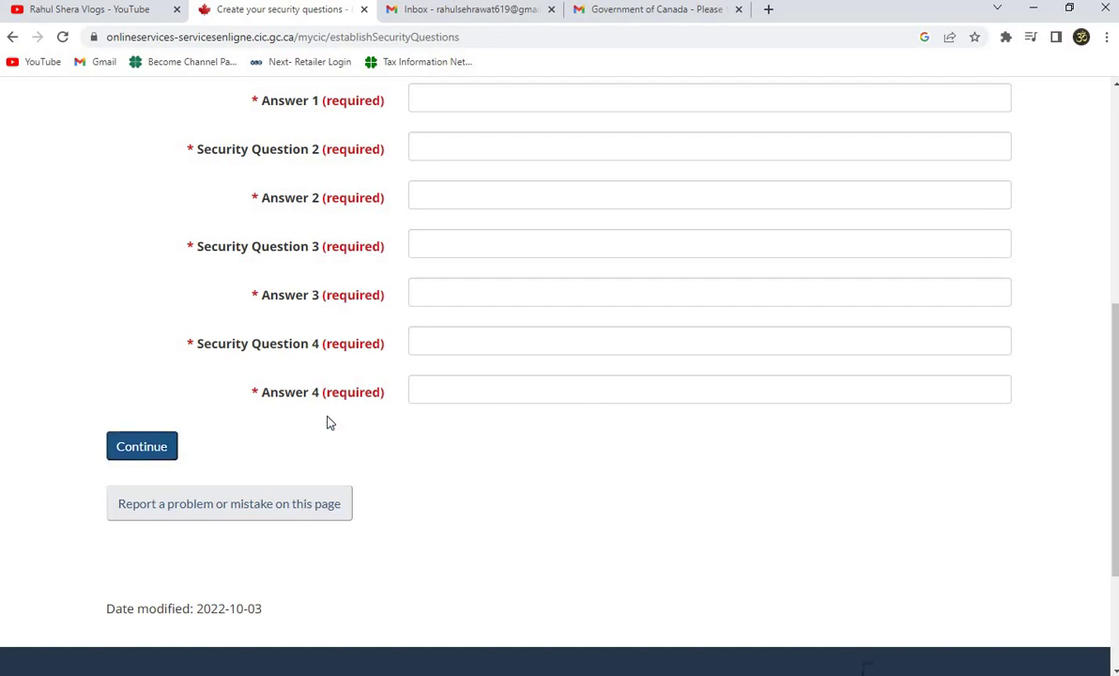
scroll(328, 423, "up", 3)
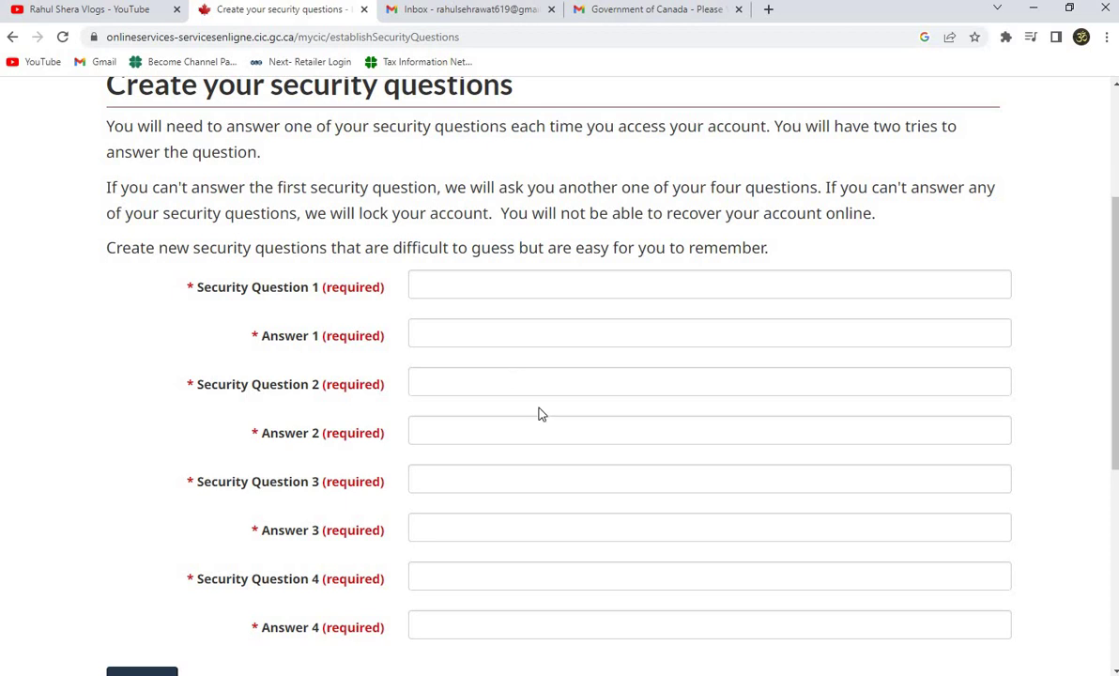
key("Tab")
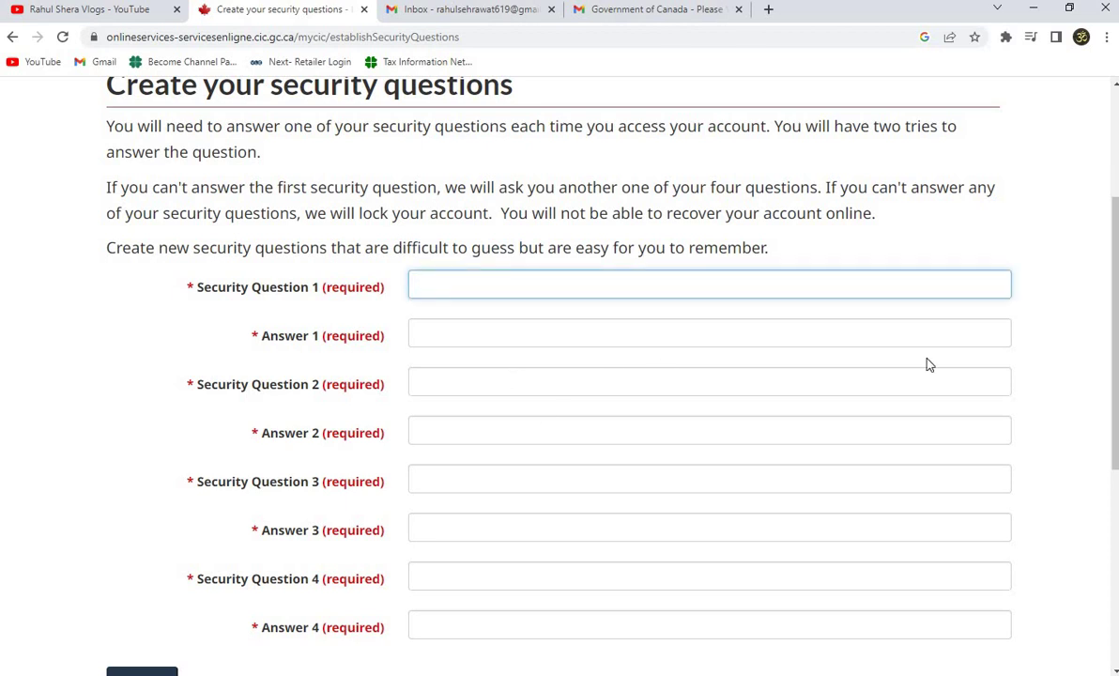
type("which game do ")
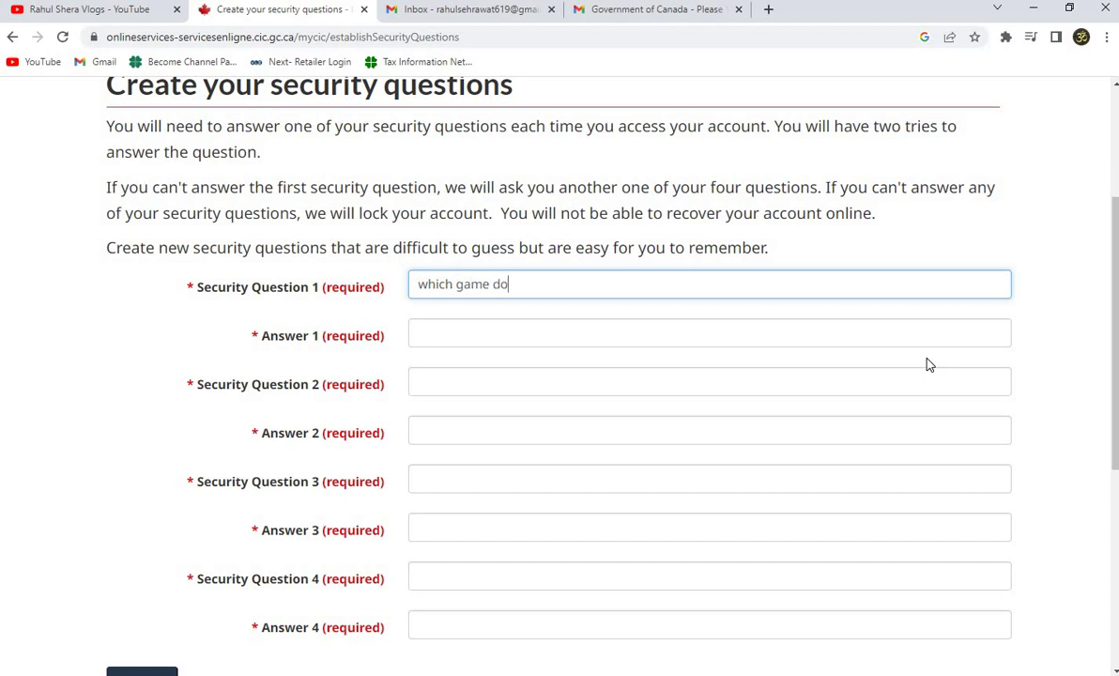
type("you like most.")
key("Tab")
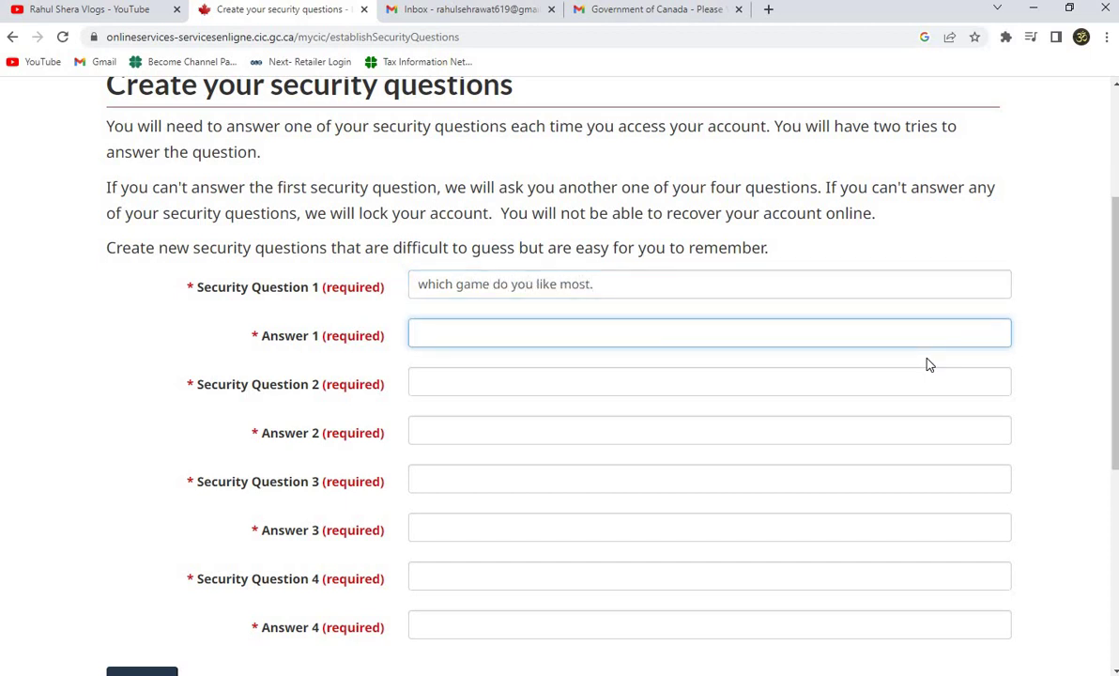
key("Tab")
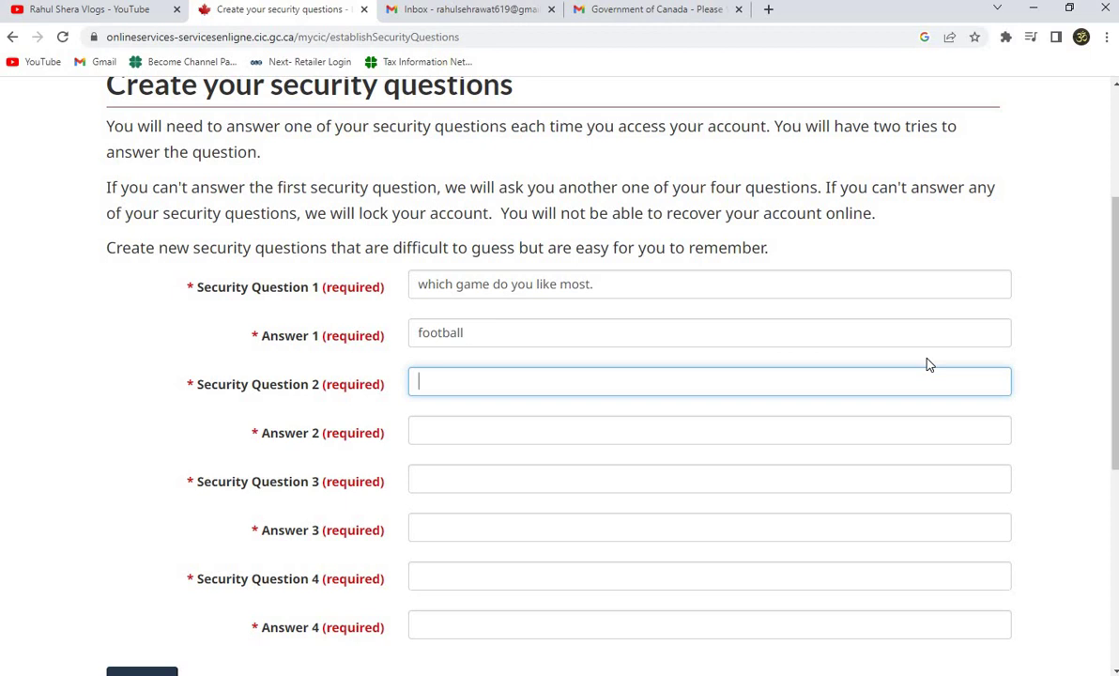
type("what is your fam")
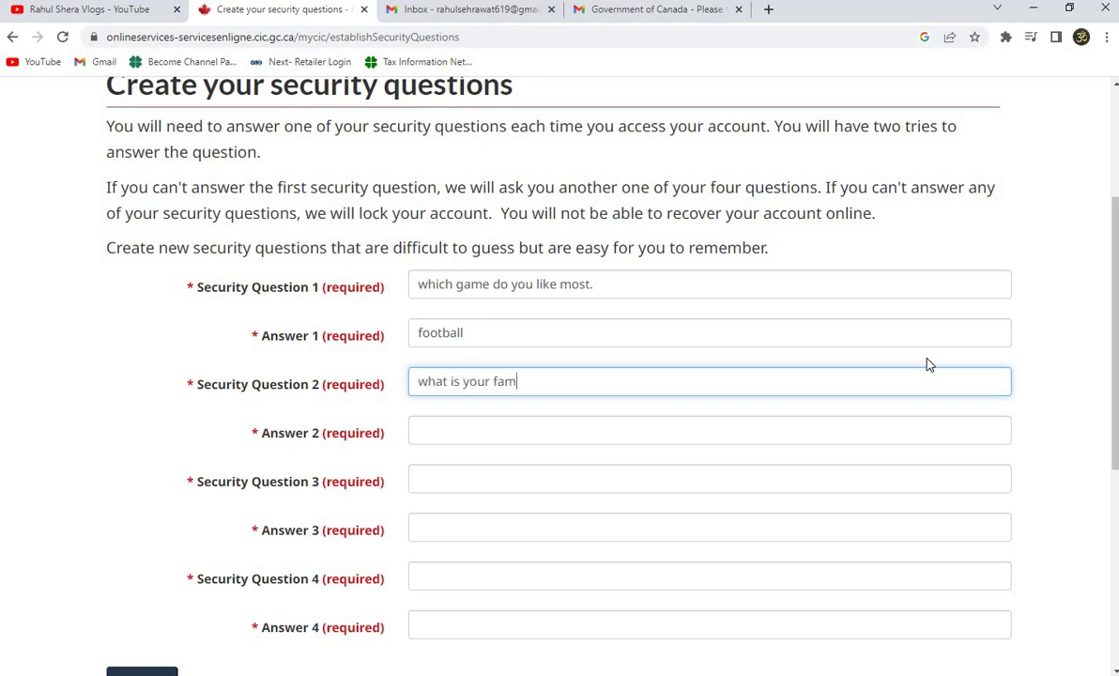
key("BackSpace")
type("vourite colour.")
key("Tab")
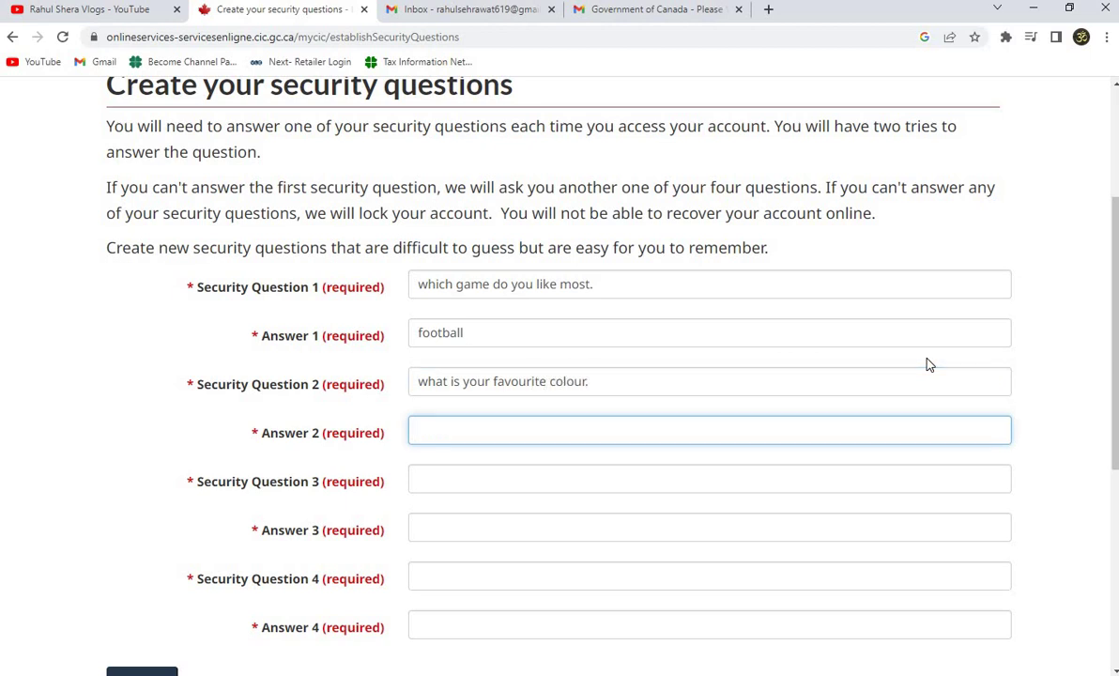
key("Tab")
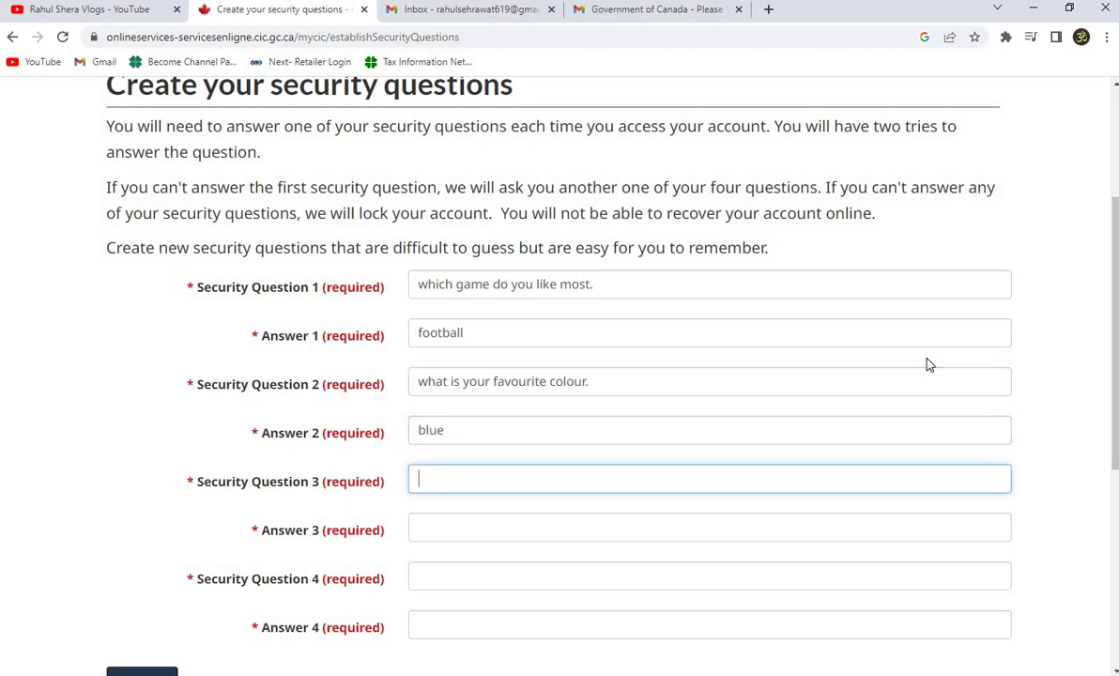
type("where do you licve in delhi")
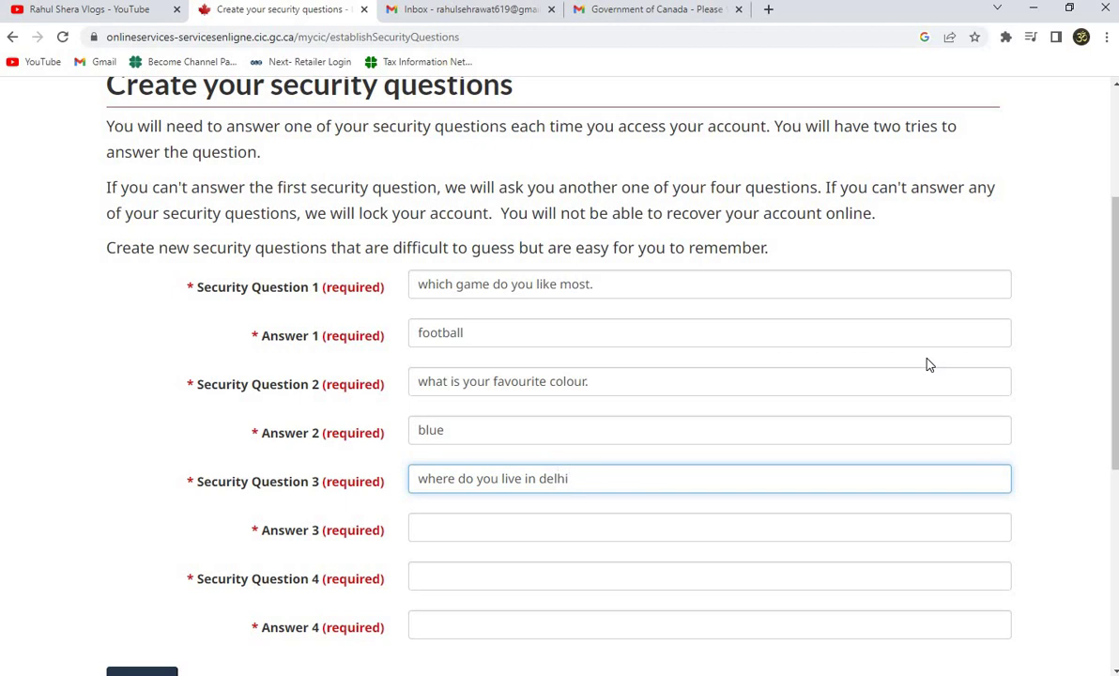
type(".")
key("Tab")
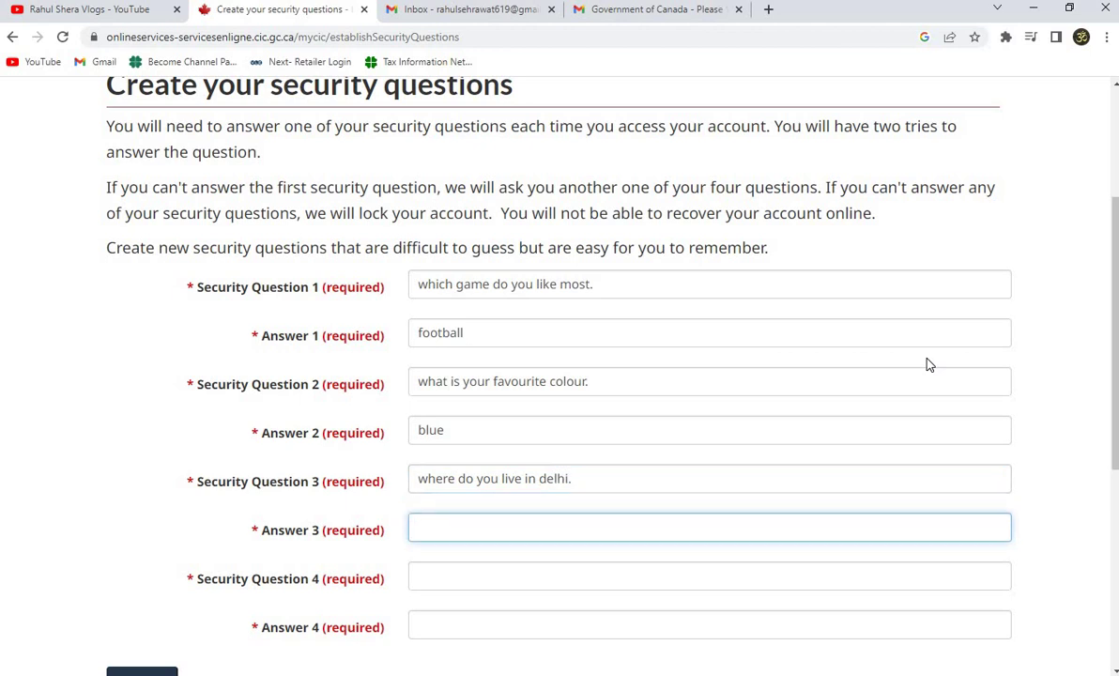
key("Tab")
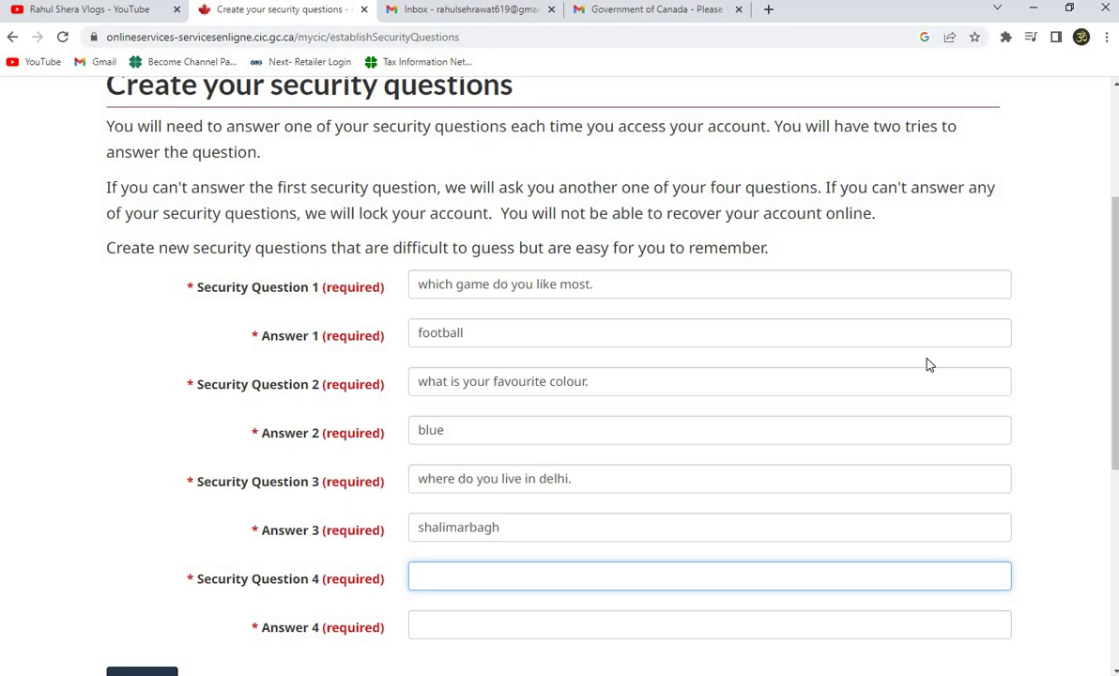
type("how old are you")
key("Tab")
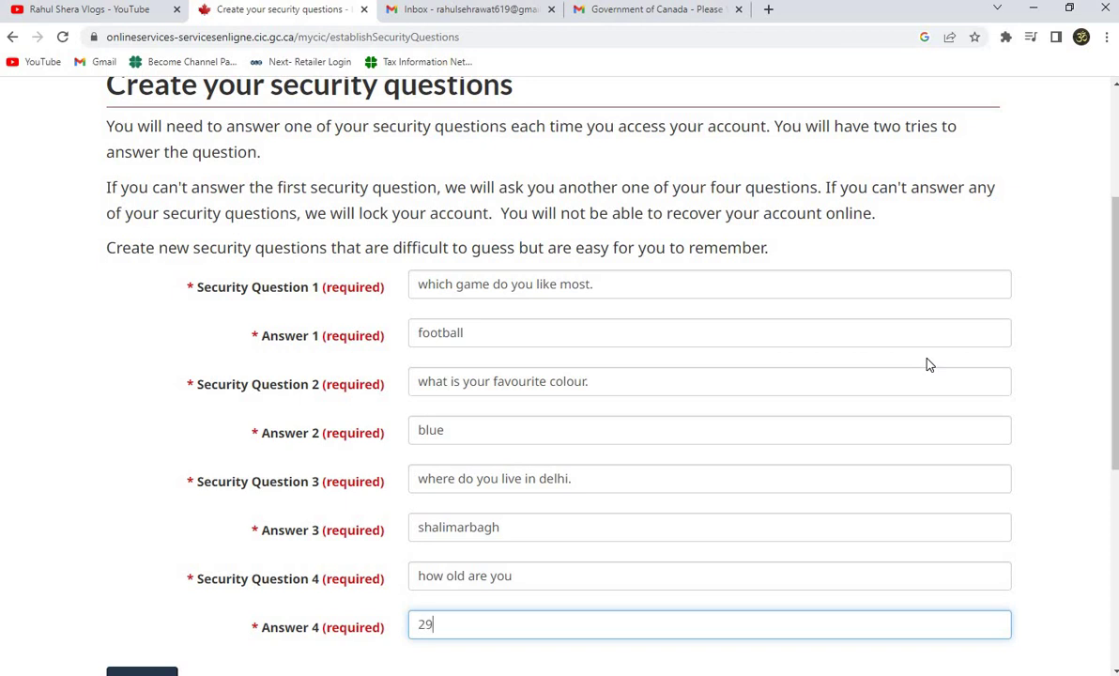
scroll(534, 441, "down", 1)
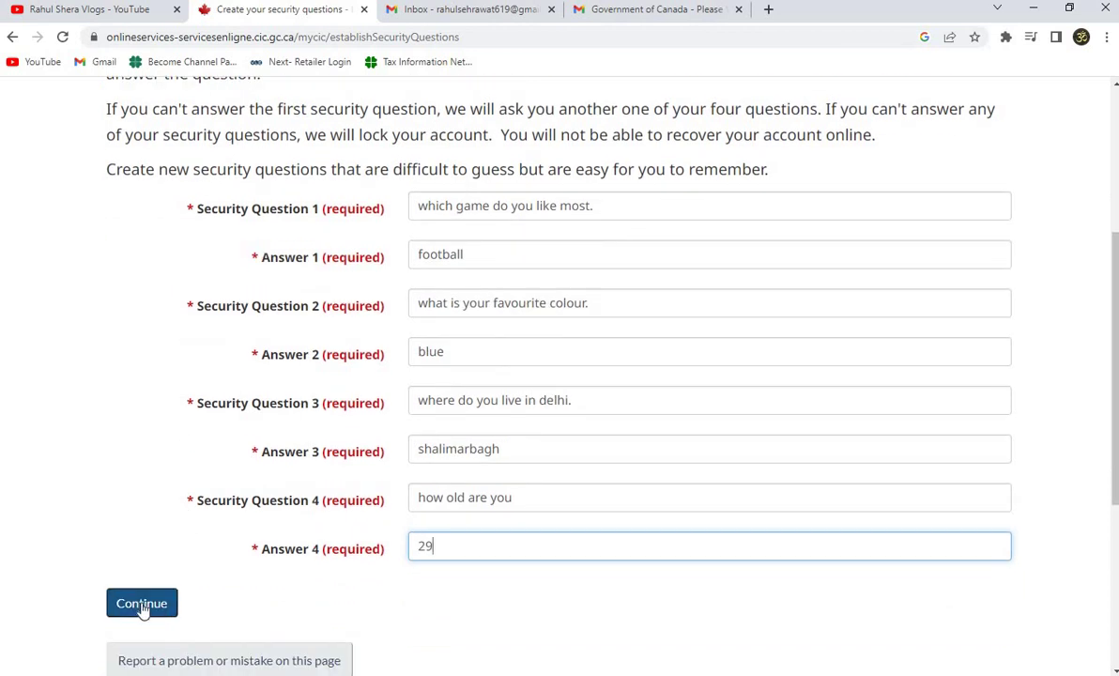
Submit the four security questions and answers.
left_click(141, 605)
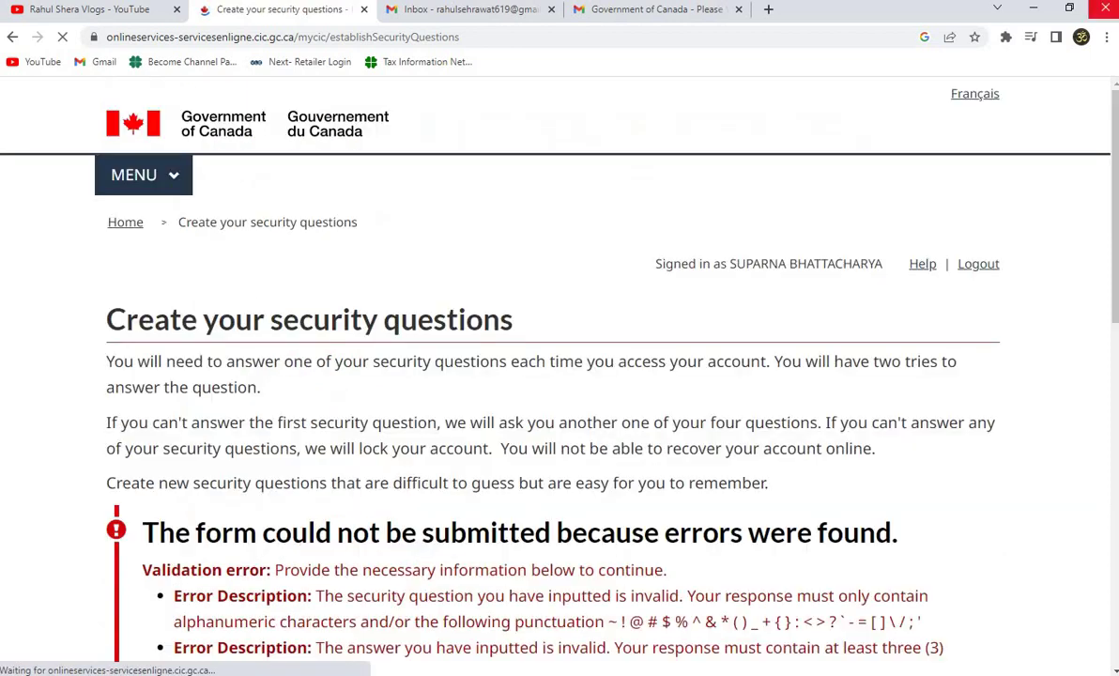
scroll(850, 208, "down", 4)
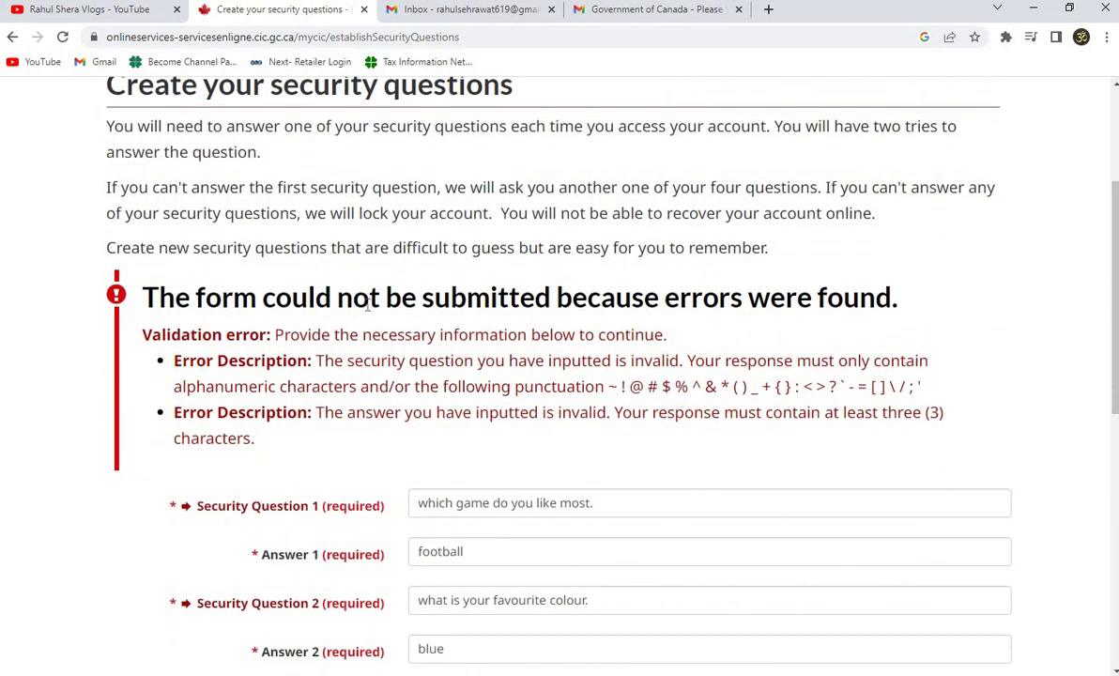
scroll(367, 306, "down", 1)
scroll(610, 258, "down", 2)
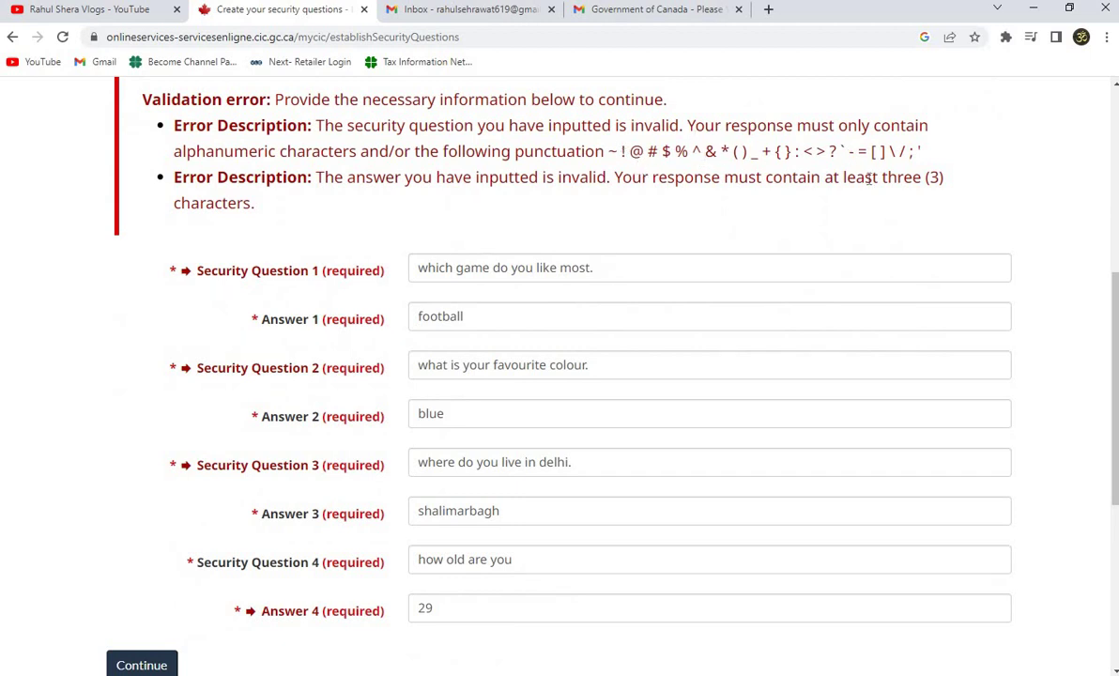
Delete the trailing periods from security questions 1–3 and resubmit the form.
left_click(615, 271)
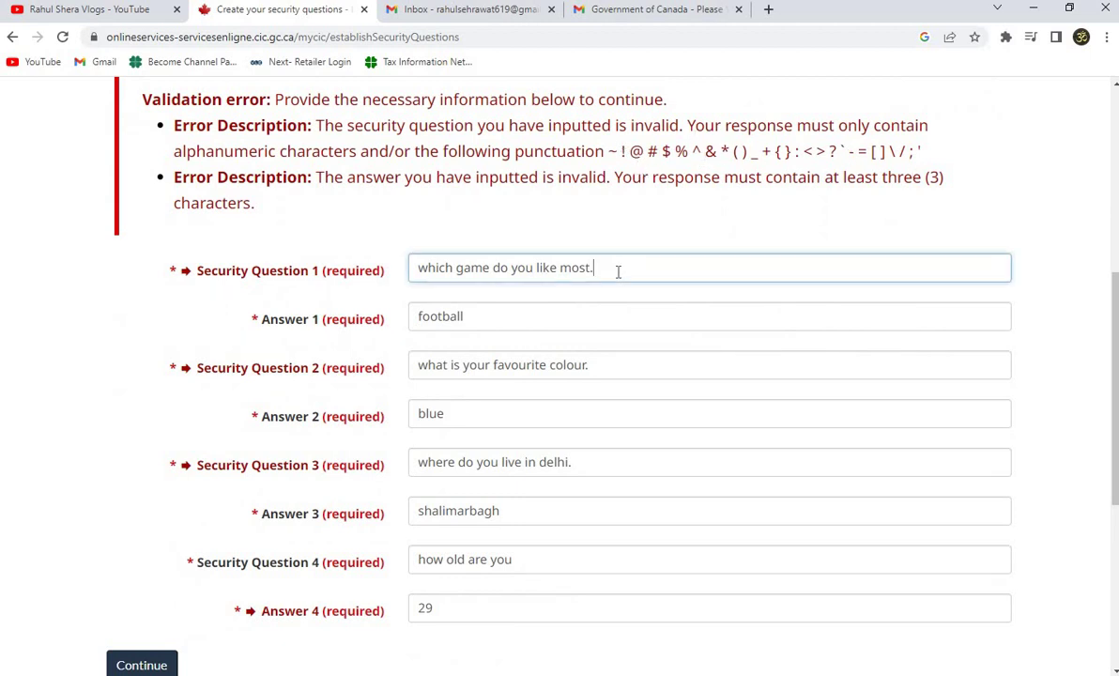
key("BackSpace")
left_click(605, 371)
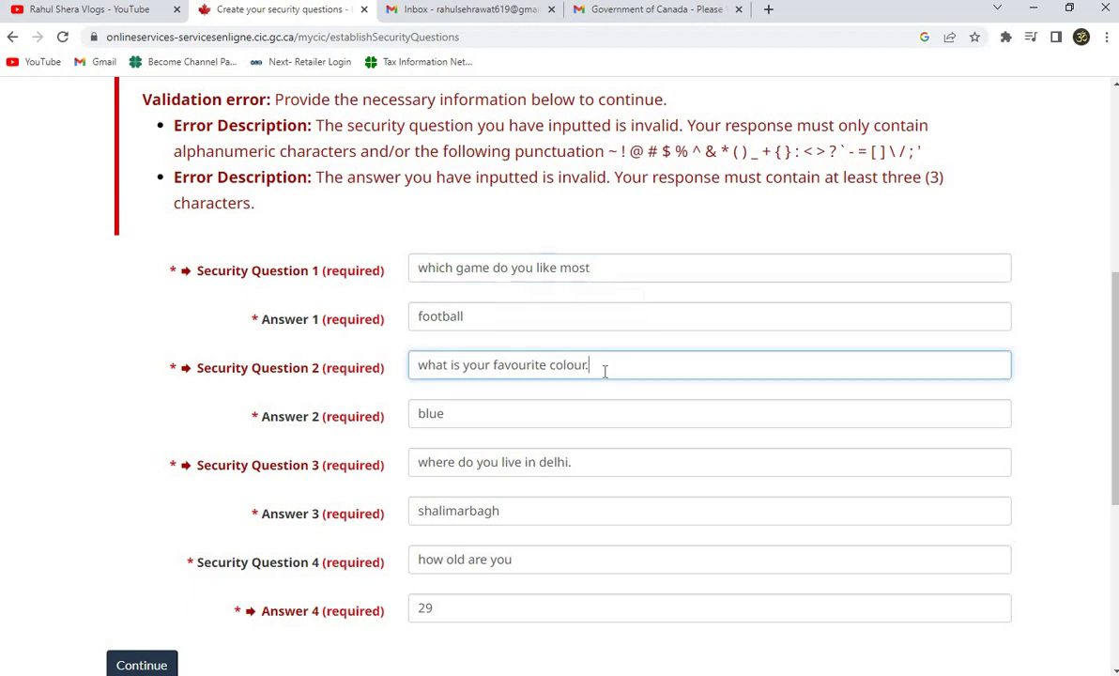
key("BackSpace")
scroll(593, 370, "down", 1)
left_click(525, 385)
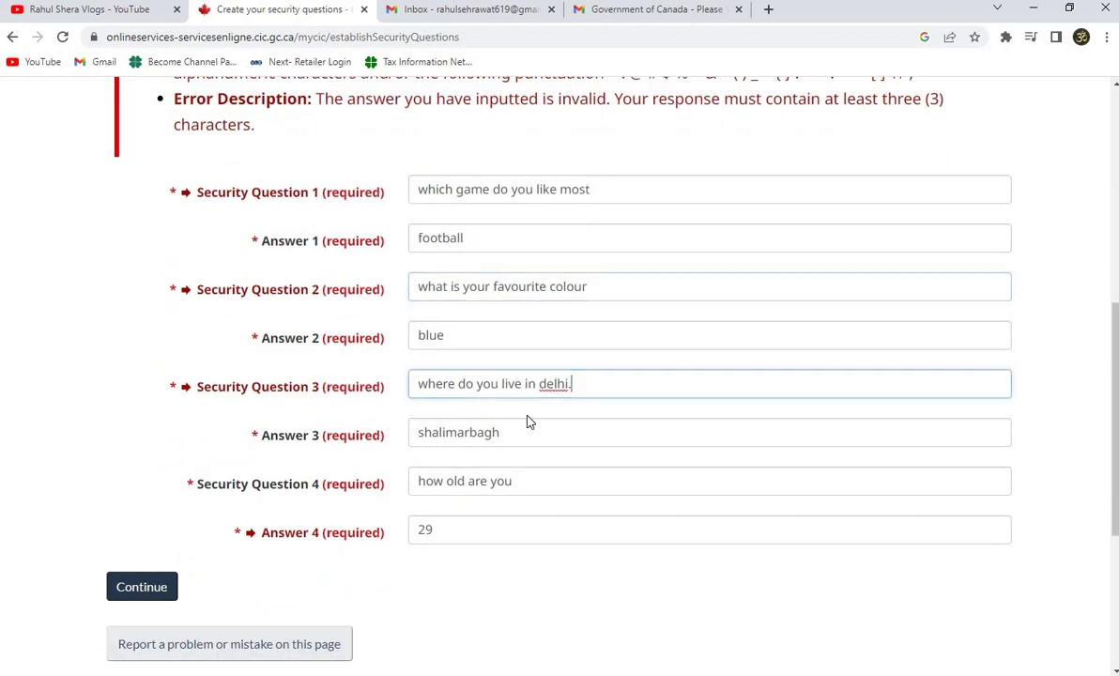
key("BackSpace")
left_click(535, 488)
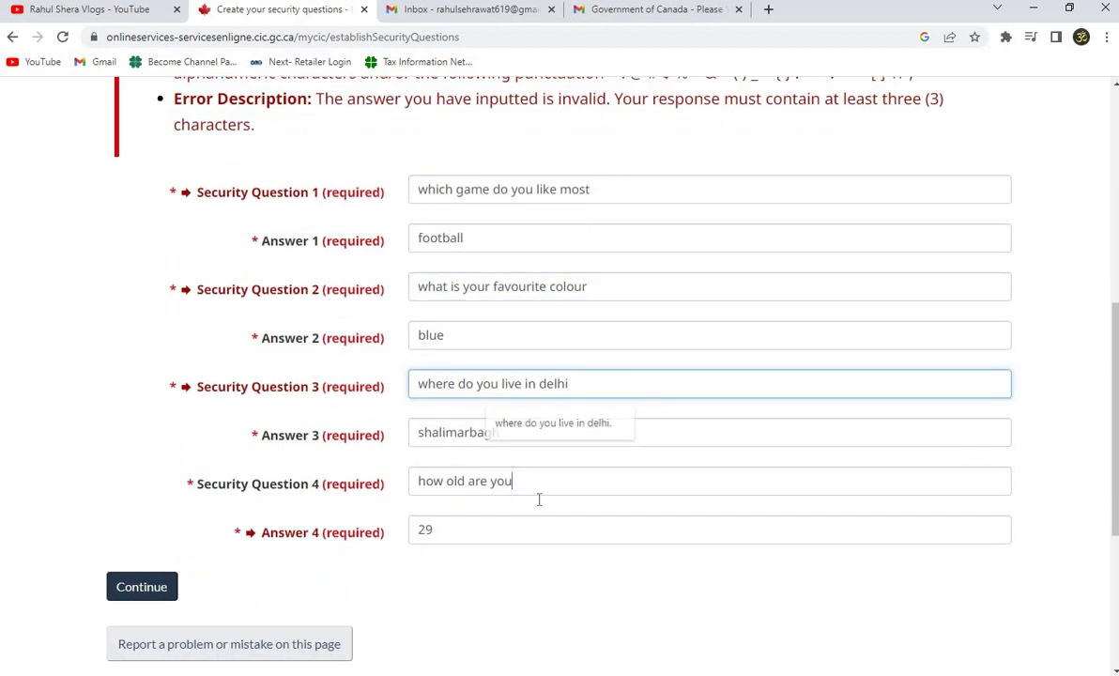
scroll(242, 331, "down", 4)
left_click(160, 279)
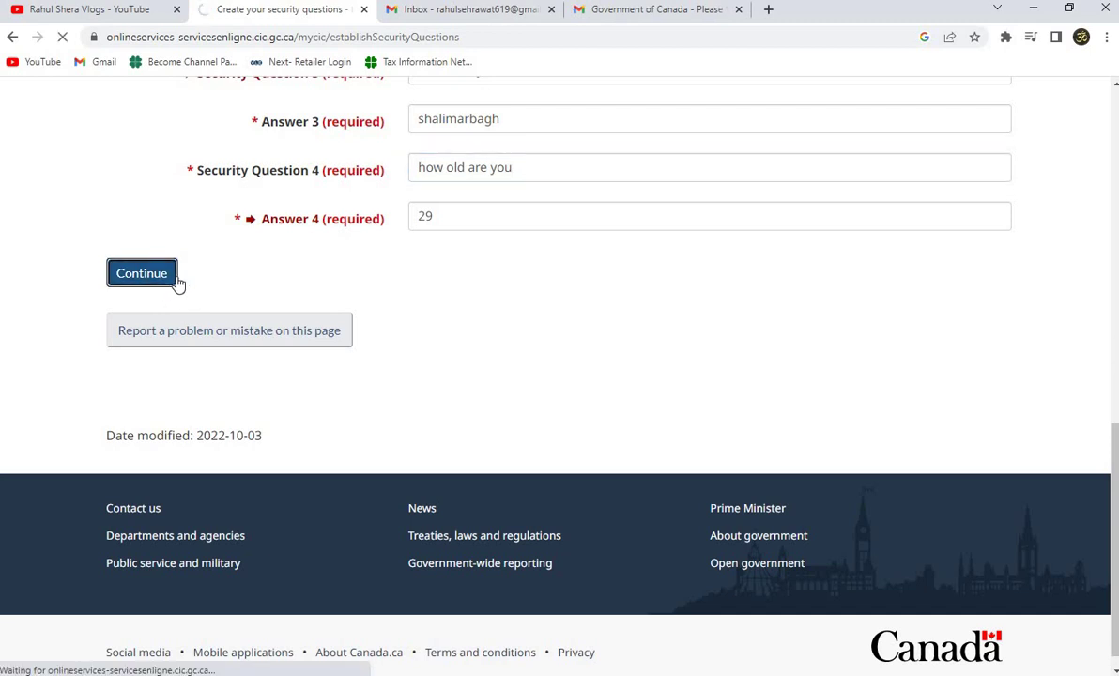
scroll(371, 481, "down", 5)
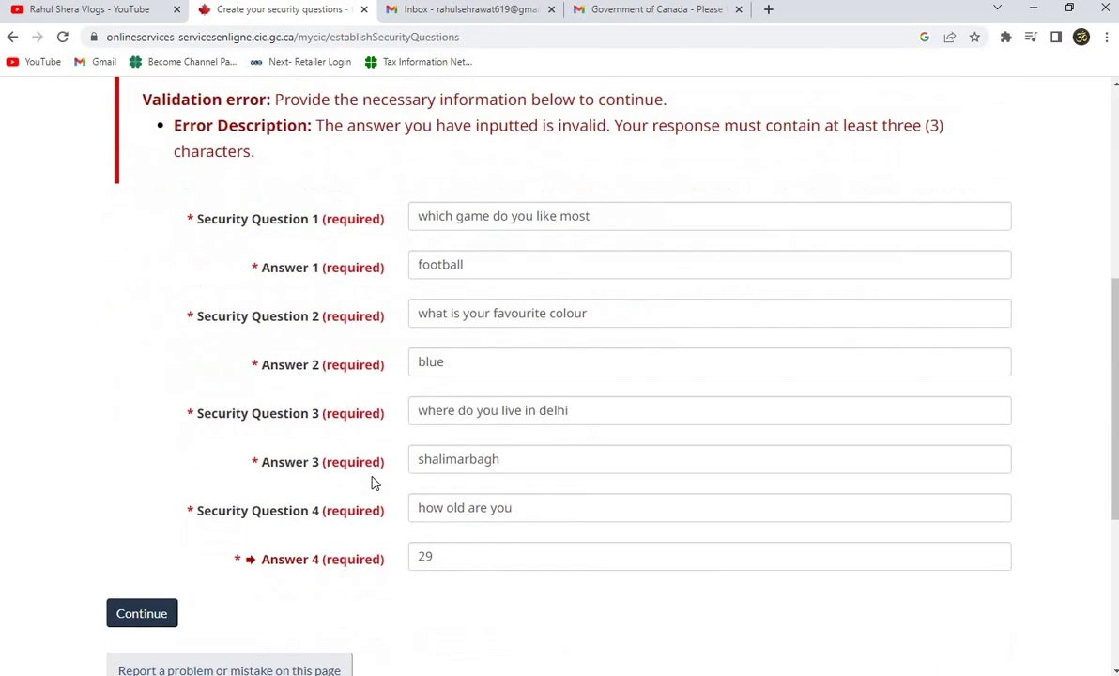
scroll(370, 481, "up", 2)
scroll(432, 431, "up", 2)
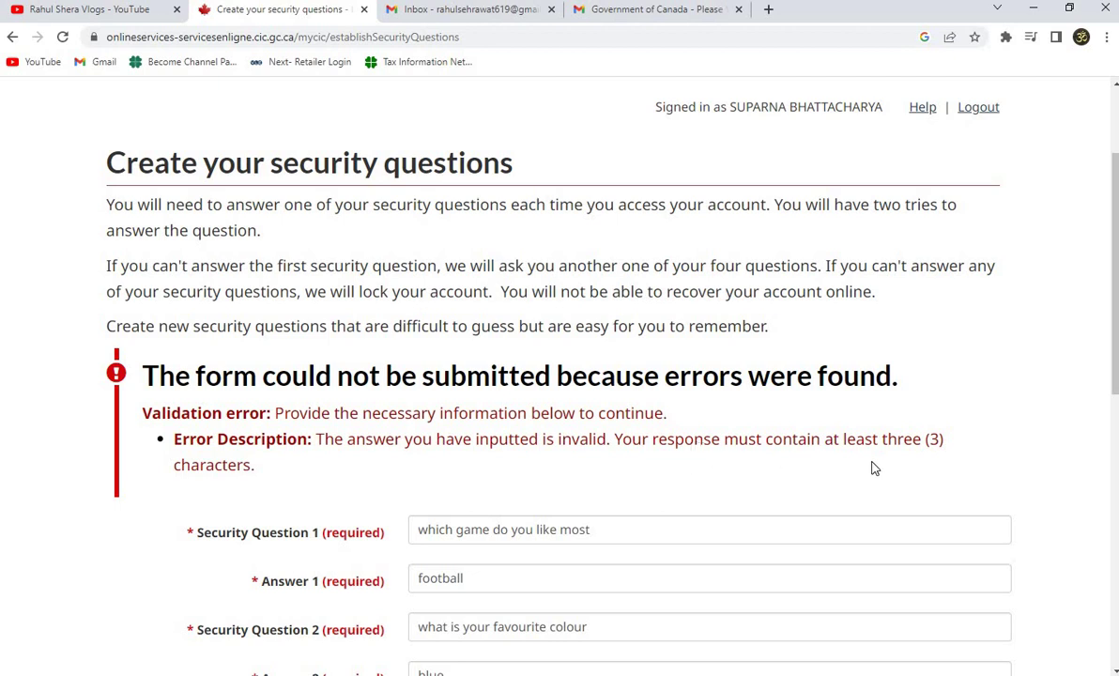
scroll(191, 469, "down", 3)
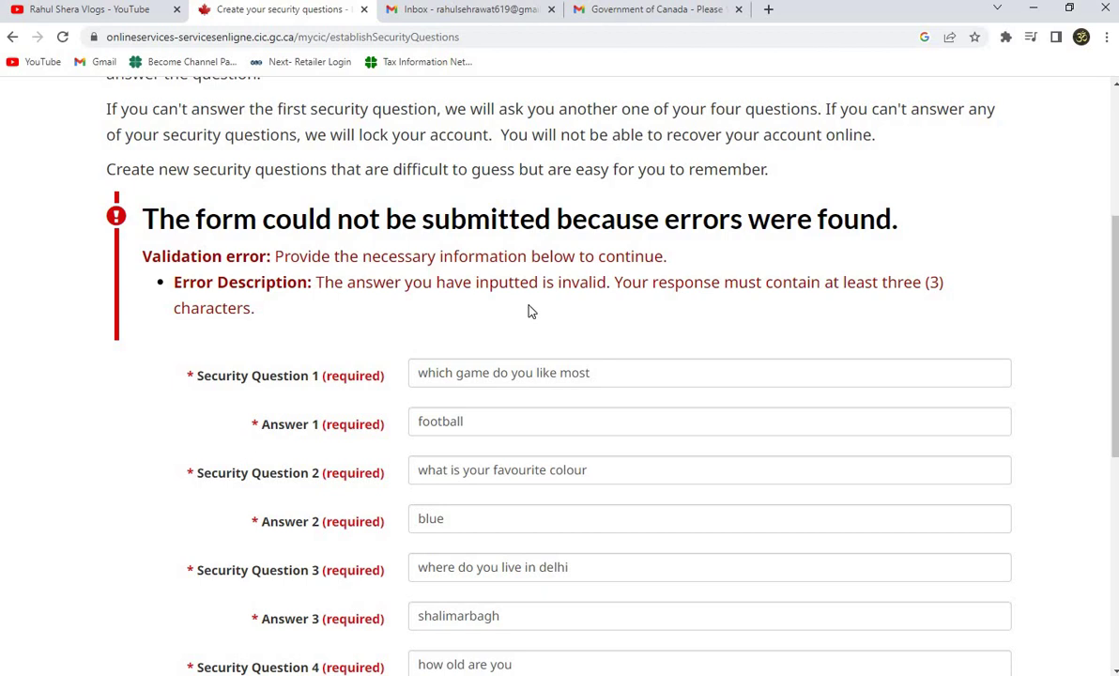
scroll(382, 574, "down", 3)
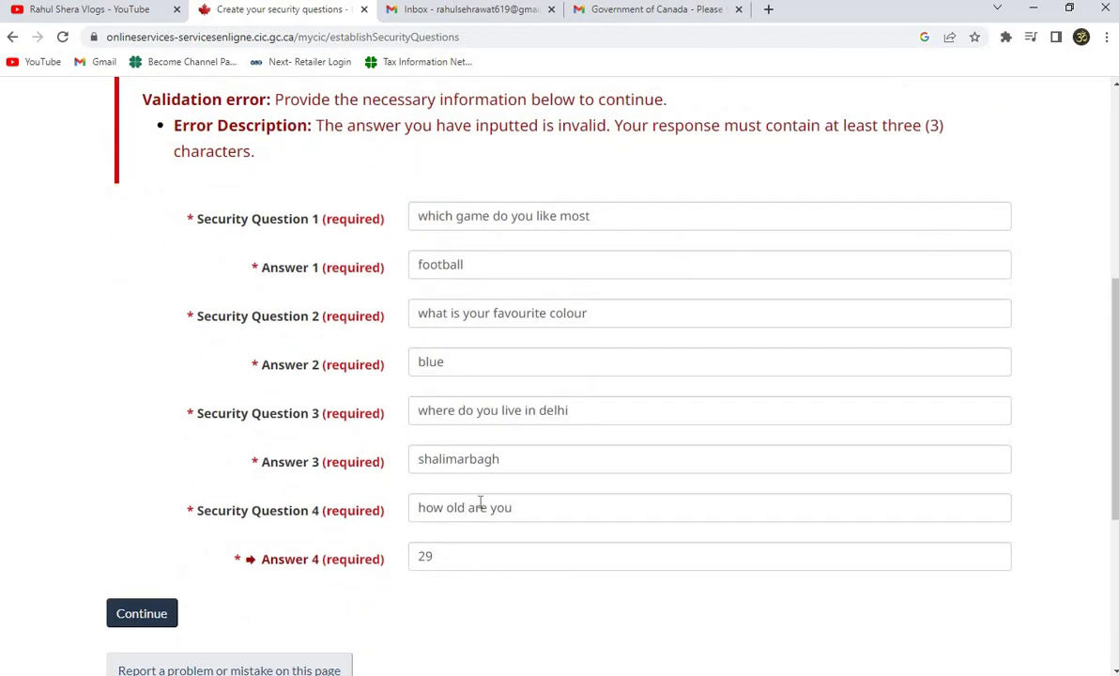
scroll(446, 554, "up", 6)
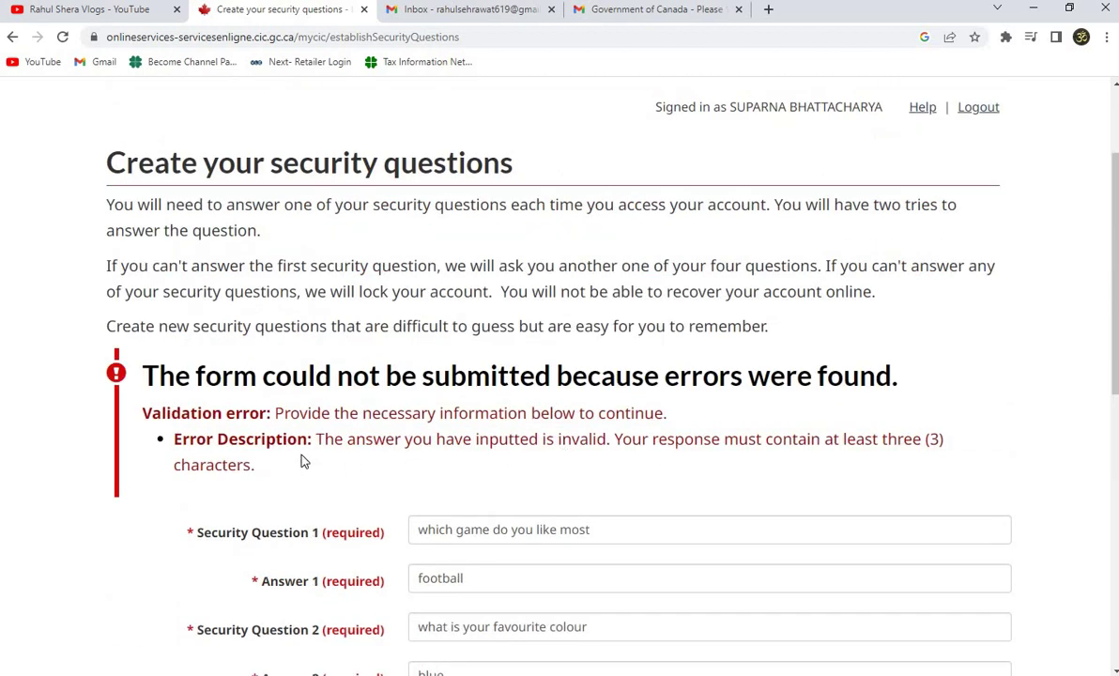
scroll(438, 459, "down", 6)
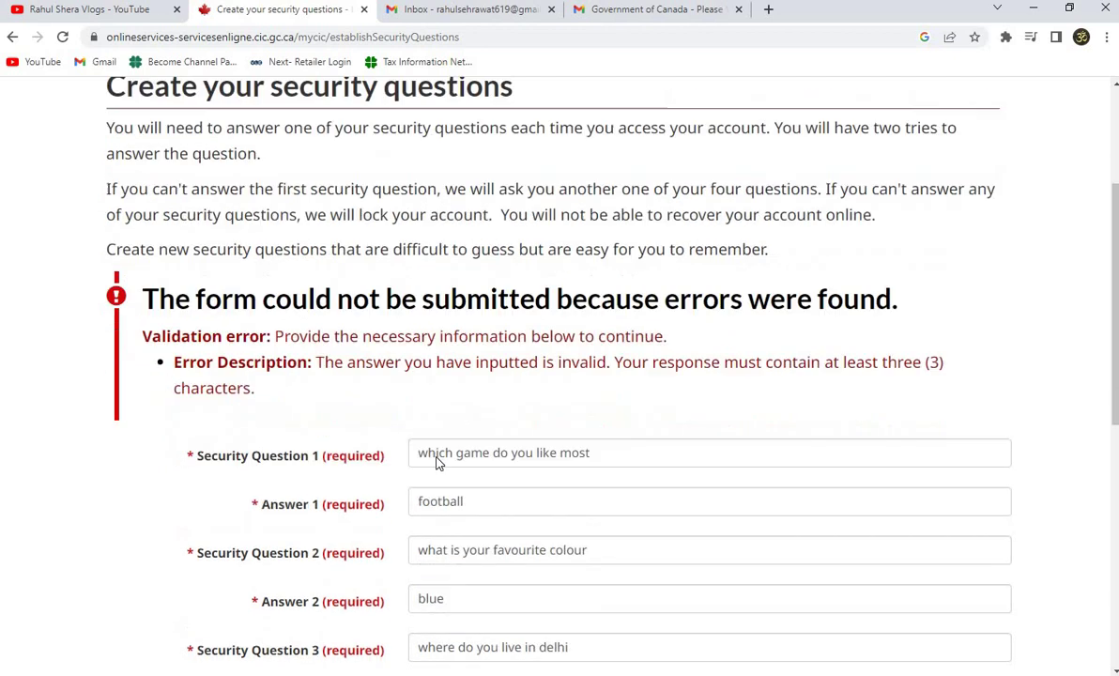
double_click(461, 562)
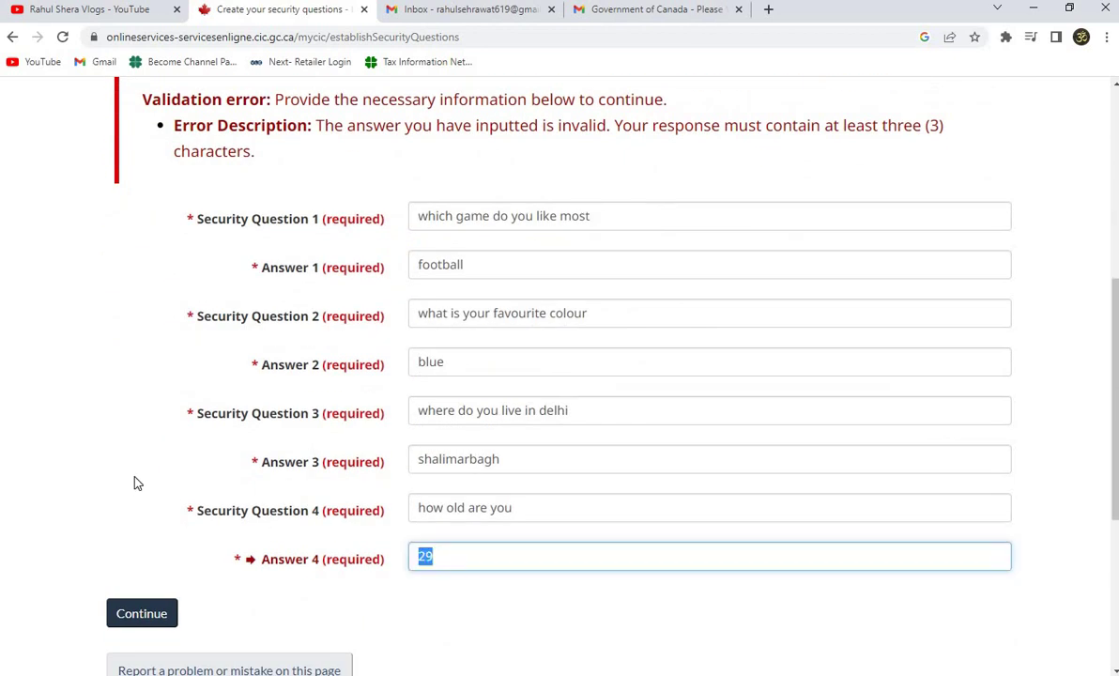
key("BackSpace")
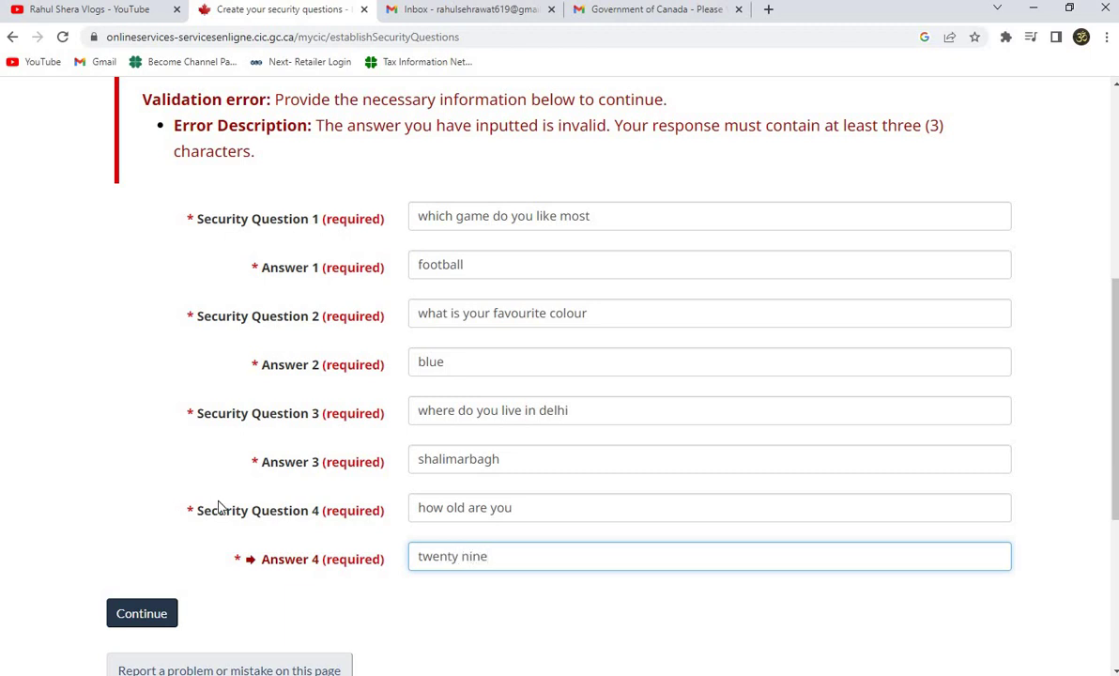
Submit the security questions and answers.
left_click(136, 611)
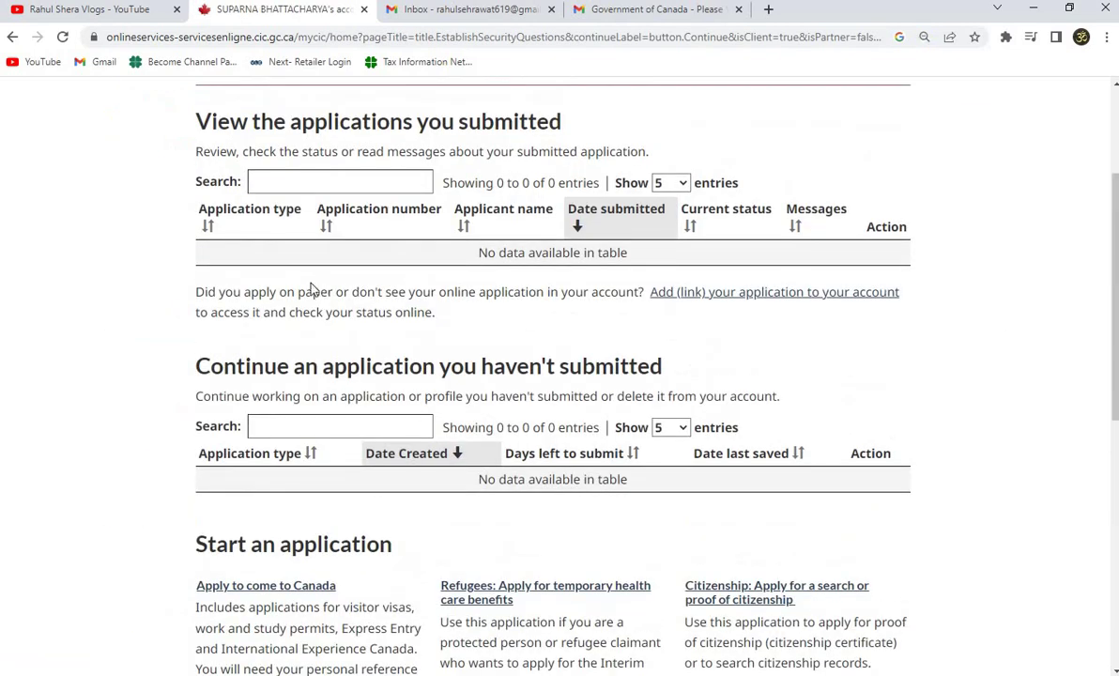
scroll(319, 357, "down", 2)
scroll(328, 416, "up", 3)
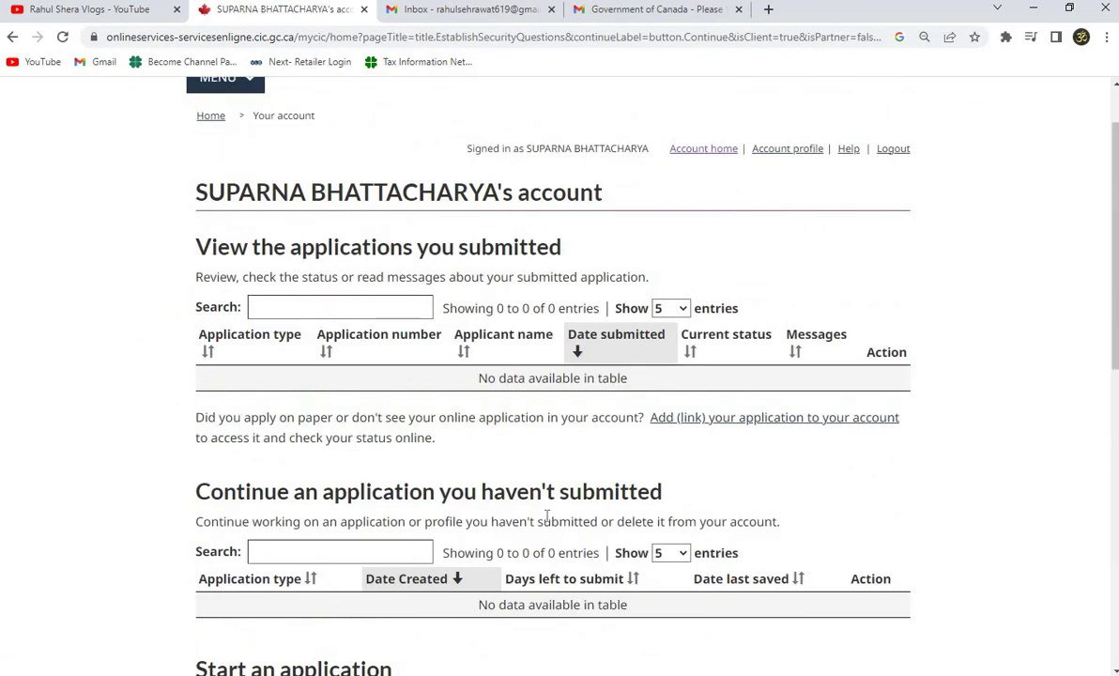
Start an 'Apply to come to Canada' application and bring up the eligibility options.
scroll(486, 457, "down", 5)
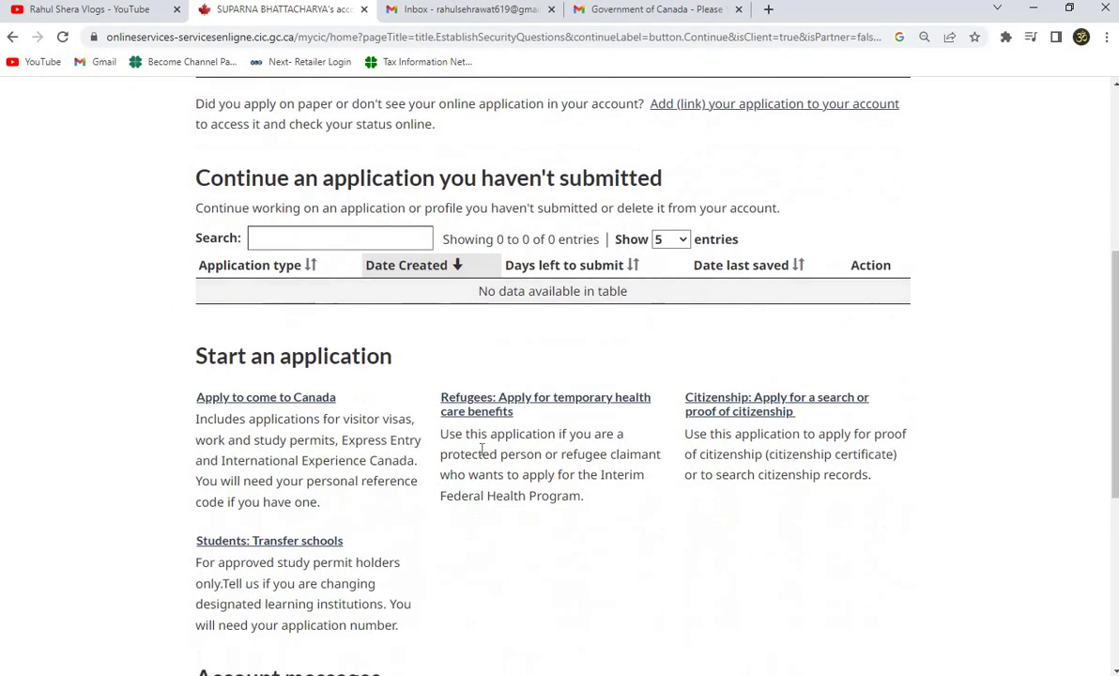
scroll(549, 427, "up", 2)
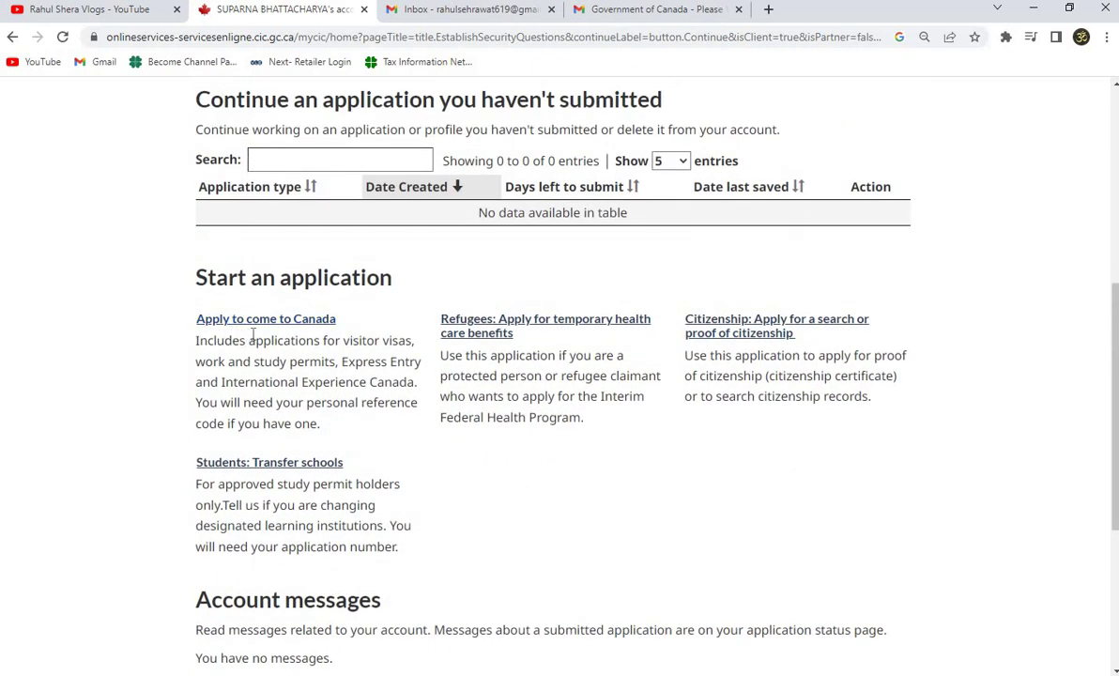
left_click(286, 324)
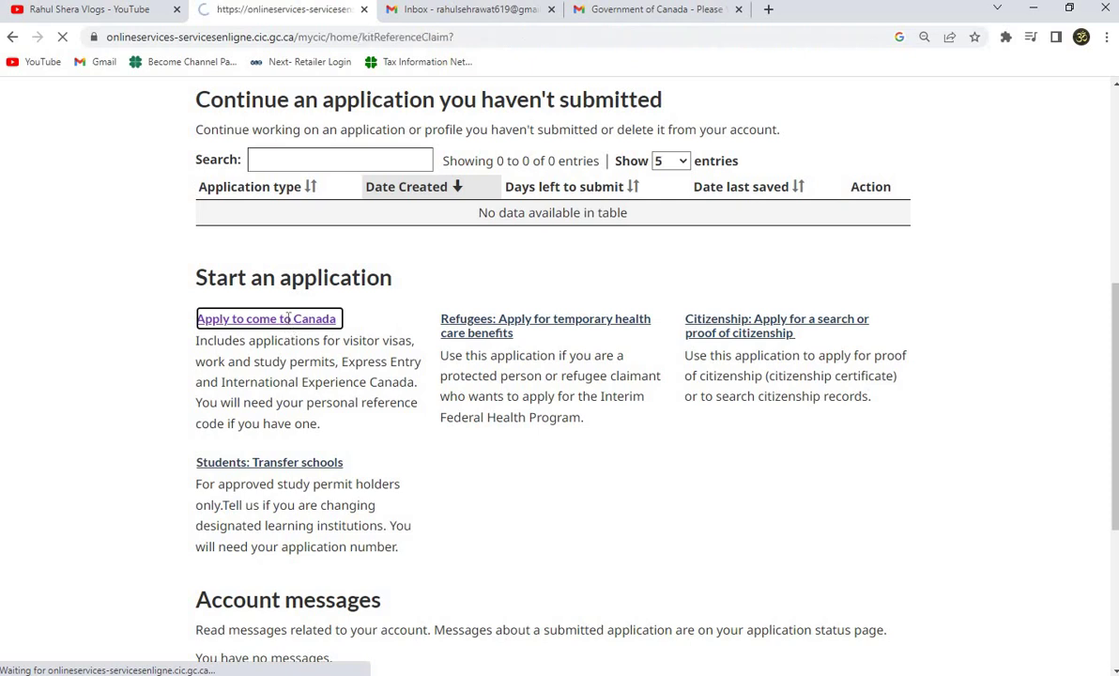
scroll(332, 412, "down", 3)
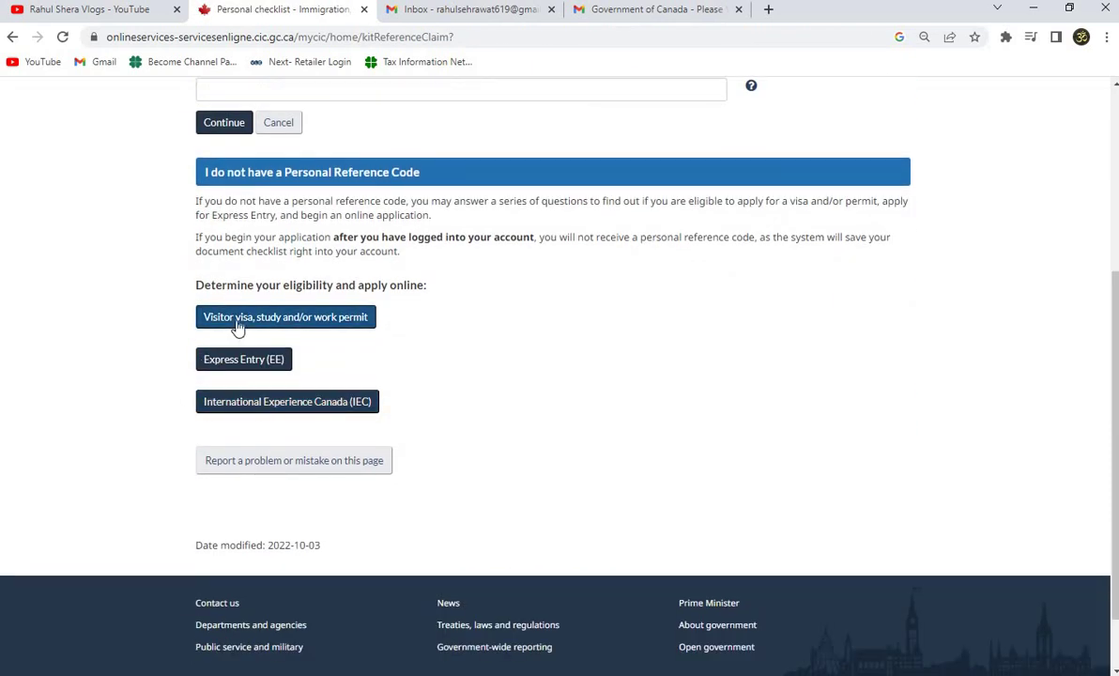
Begin the eligibility questionnaire, choosing Visit and Temporarily - less than 6 months.
left_click(361, 320)
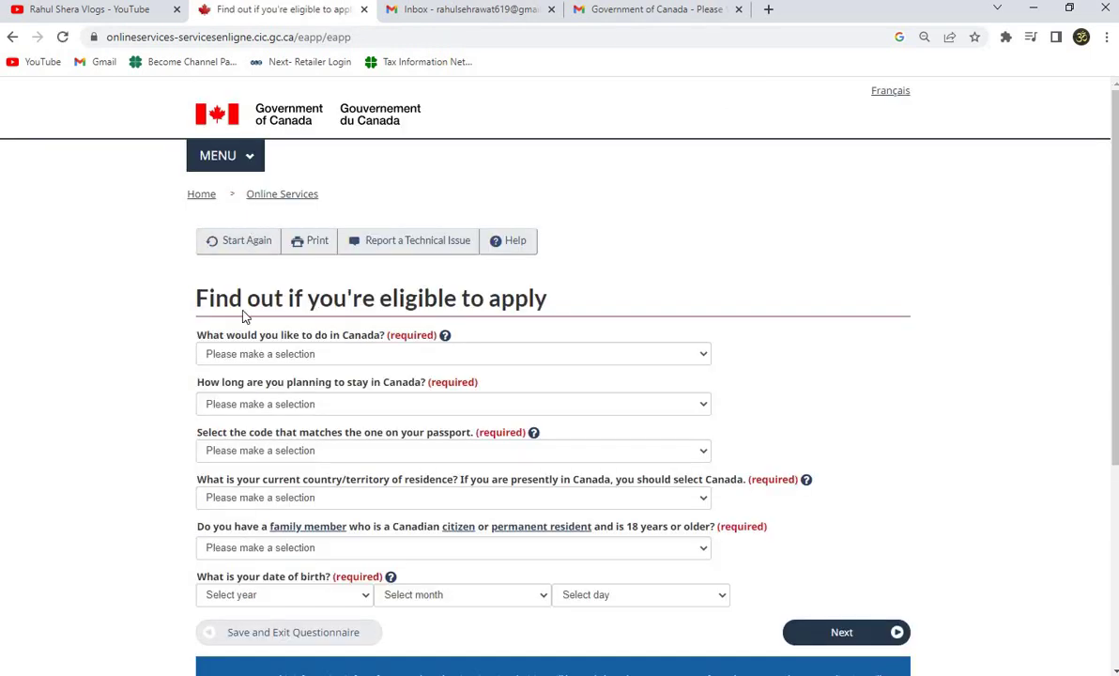
scroll(369, 284, "down", 1)
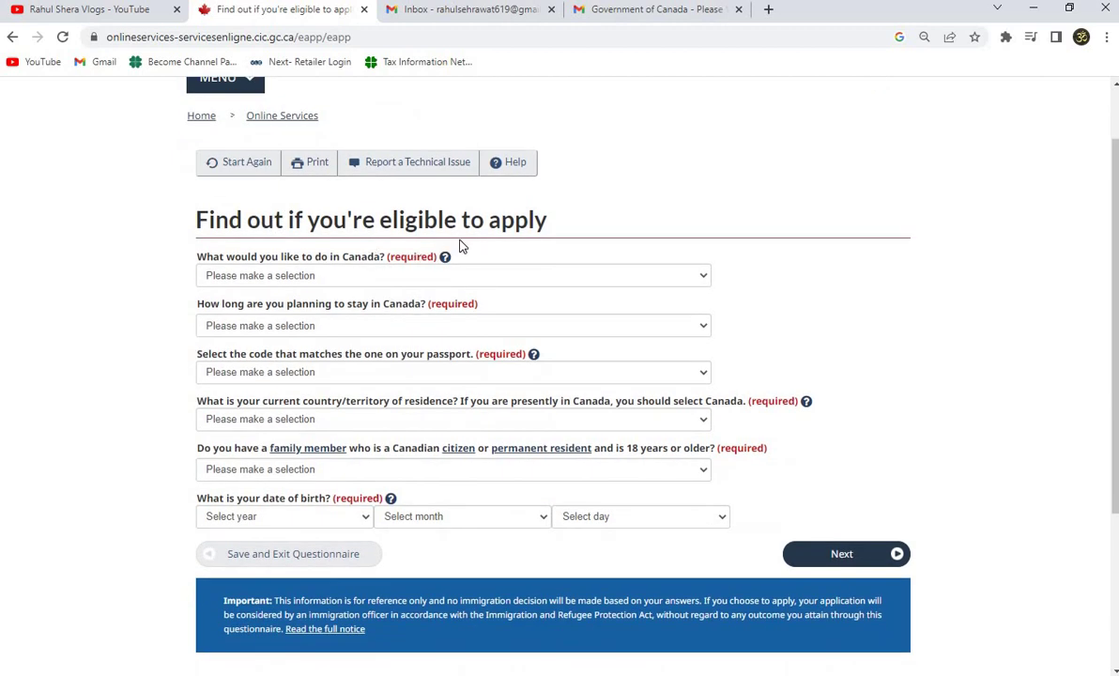
left_click(248, 272)
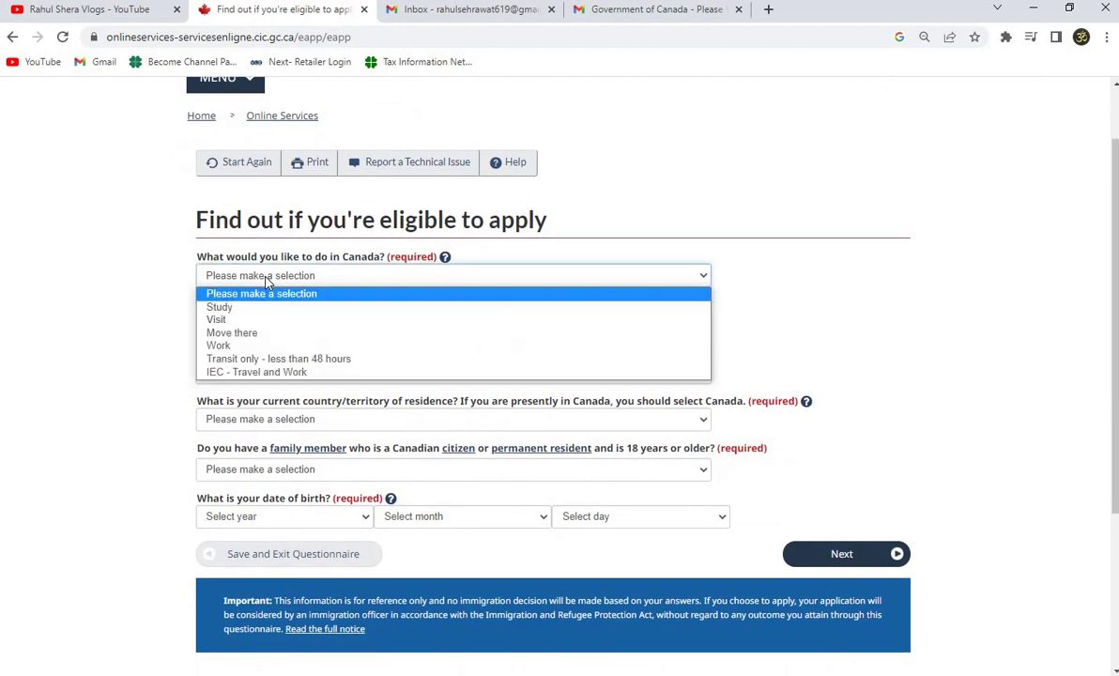
left_click(223, 321)
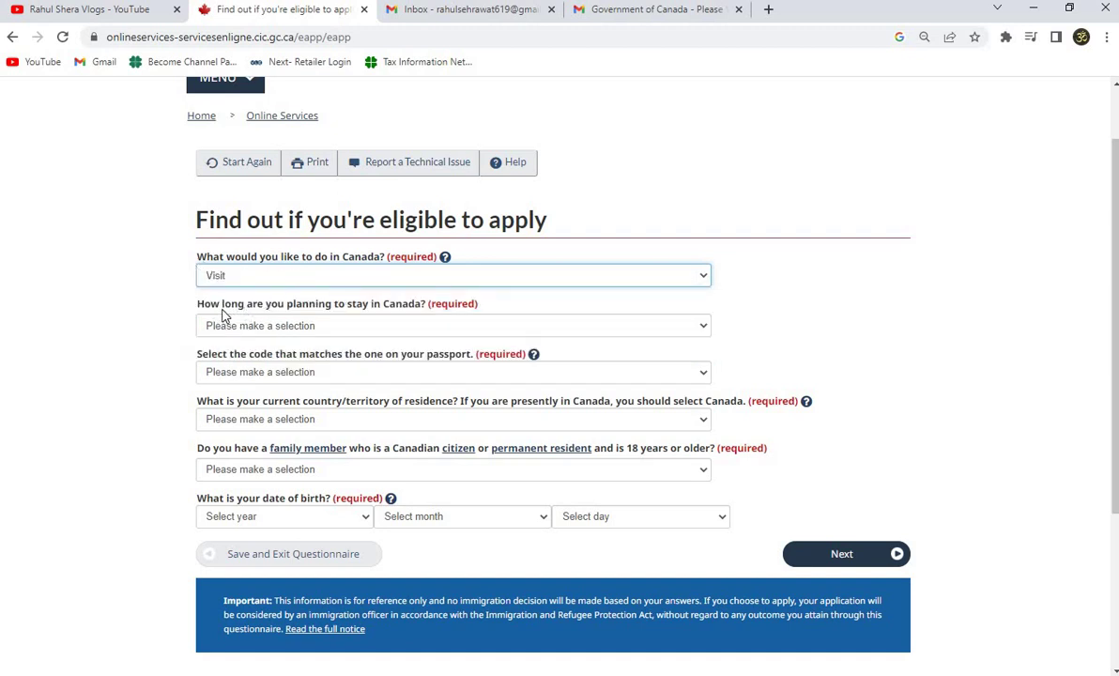
left_click(313, 327)
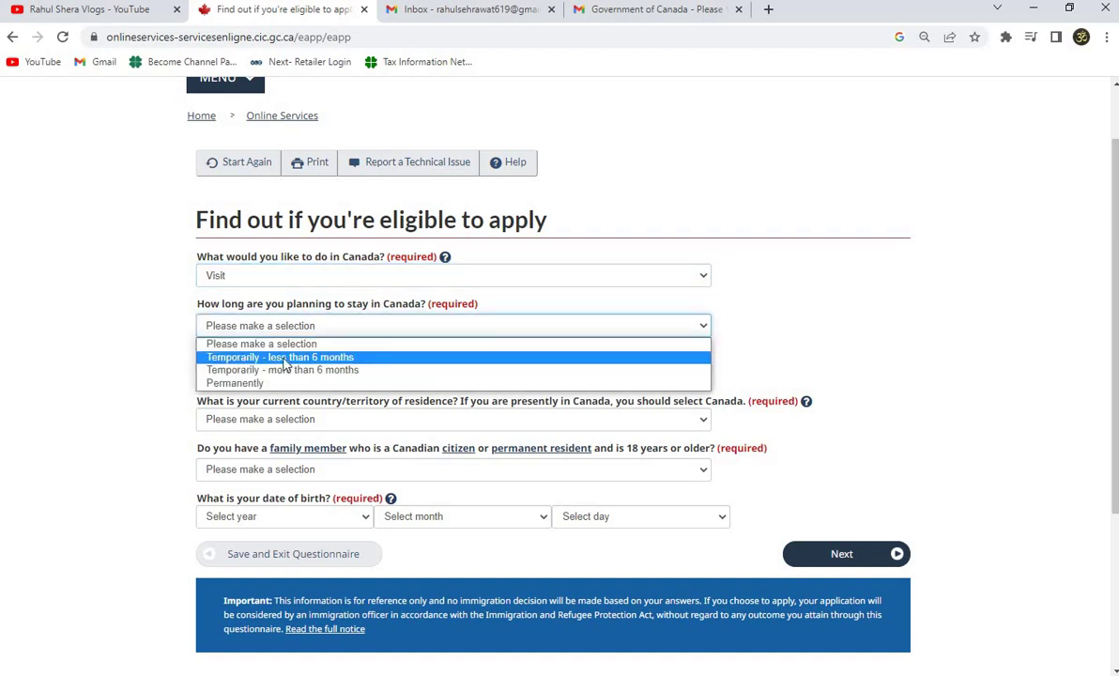
left_click(287, 358)
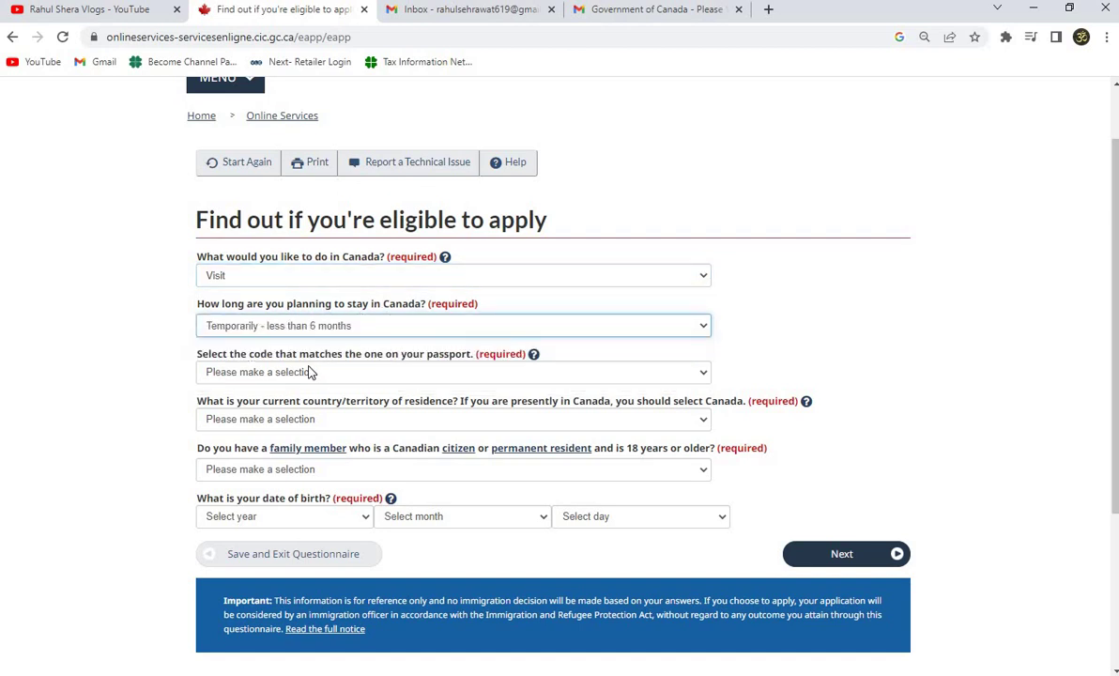
scroll(216, 349, "down", 1)
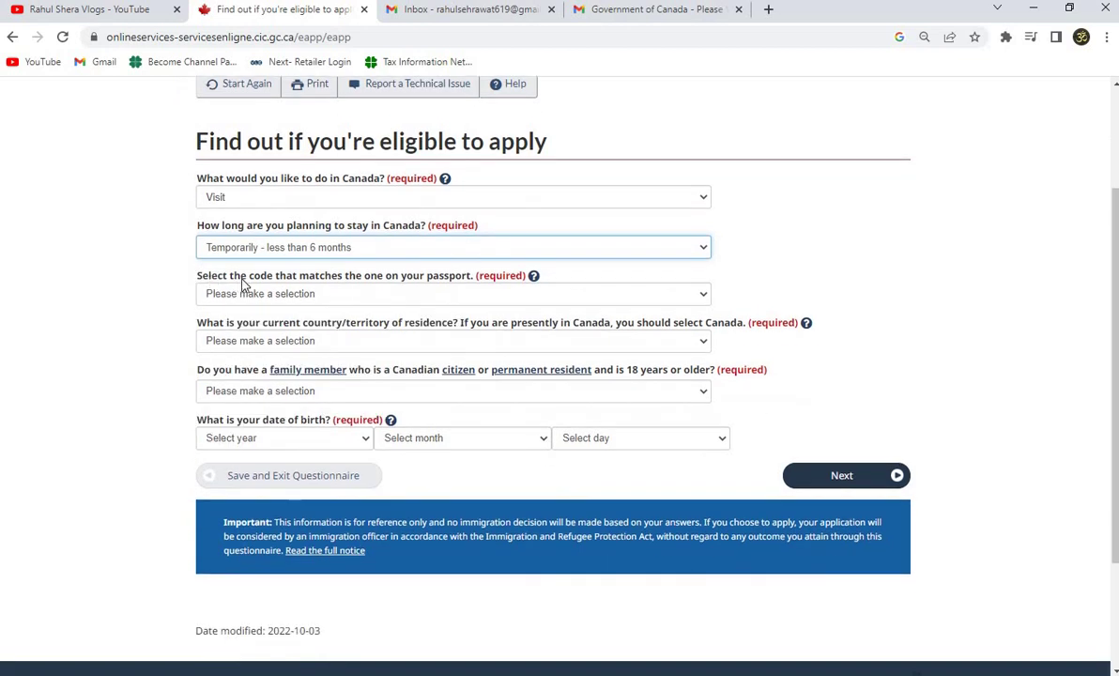
Select IND (India) as passport code and India as country of residence.
left_click(402, 298)
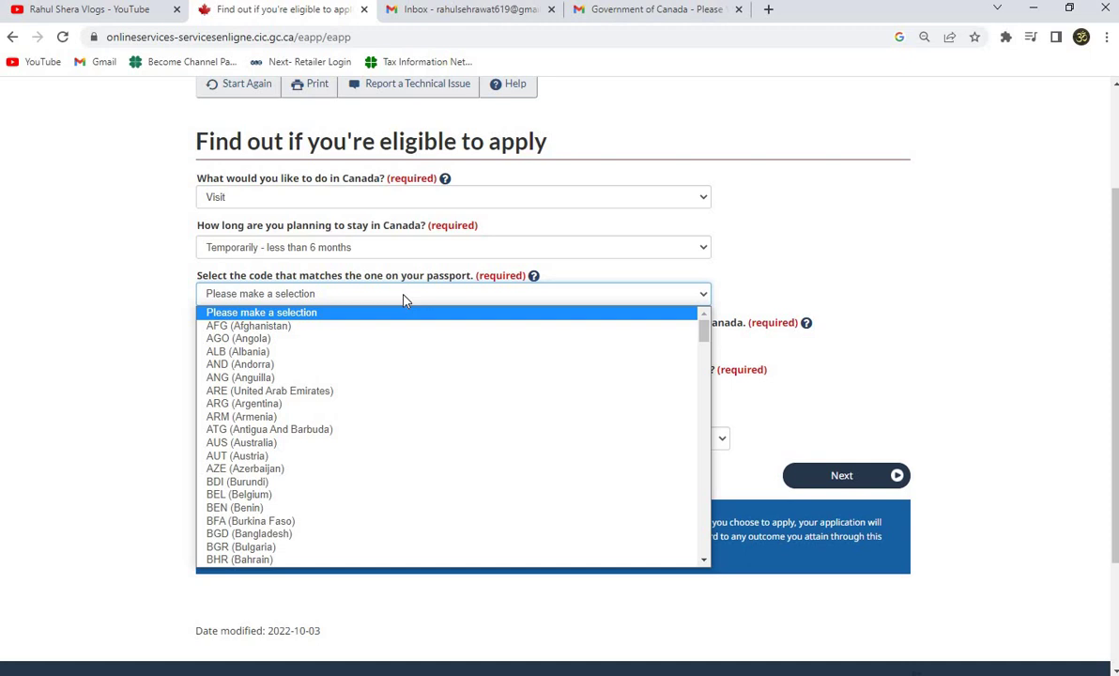
type("in")
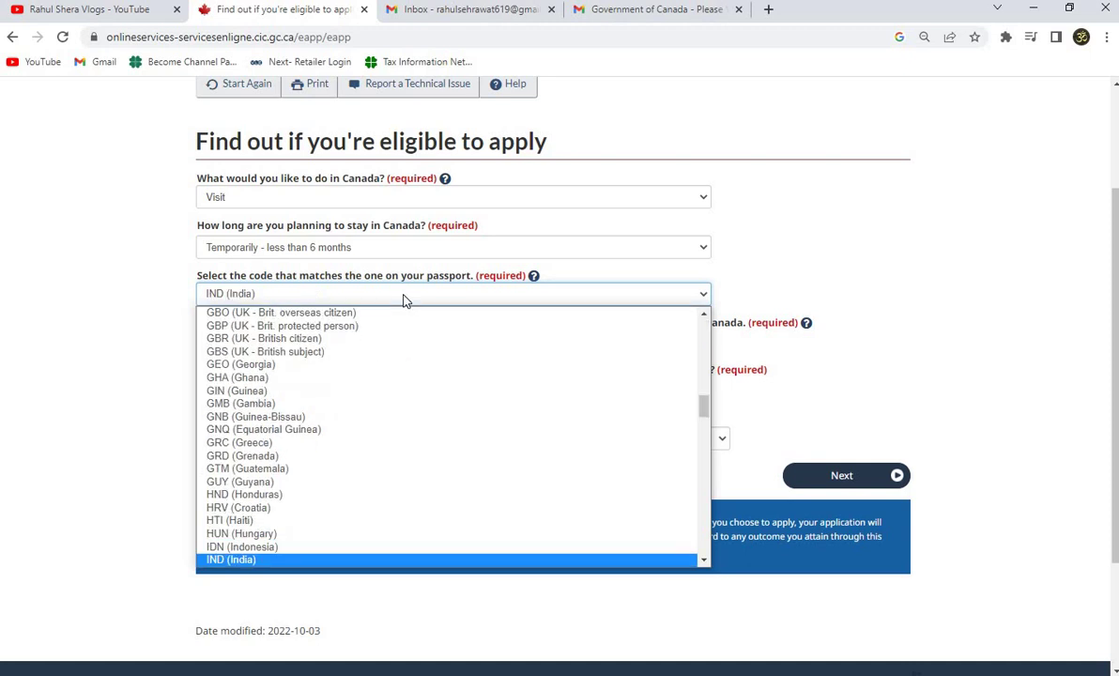
left_click(404, 299)
scroll(305, 313, "down", 2)
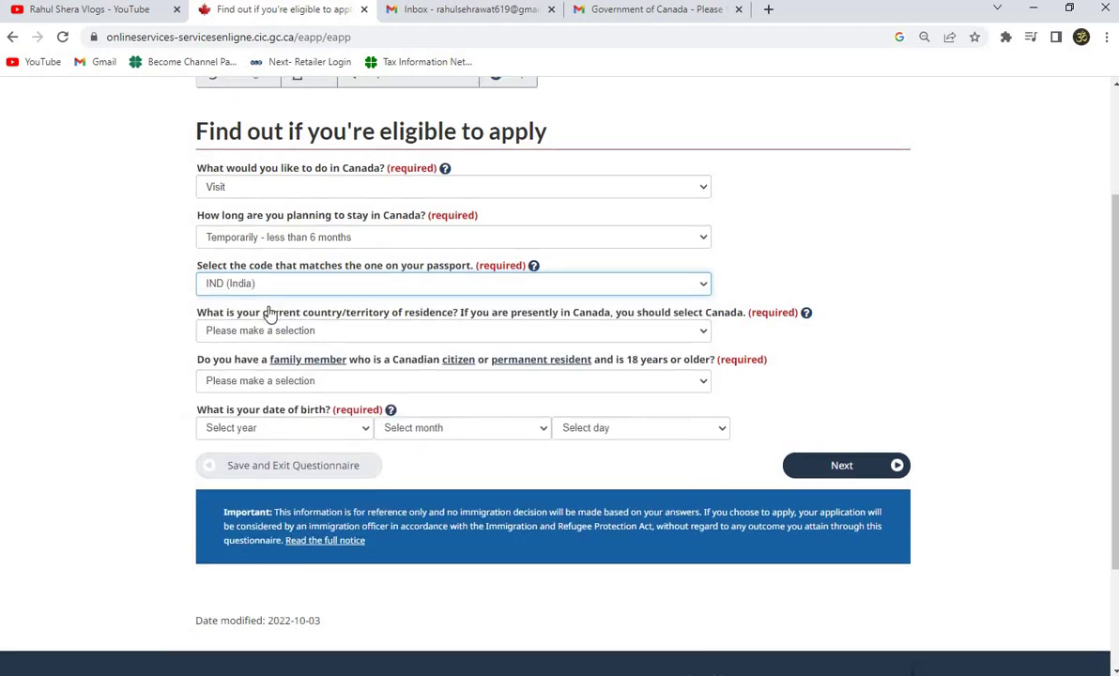
scroll(237, 180, "up", 1)
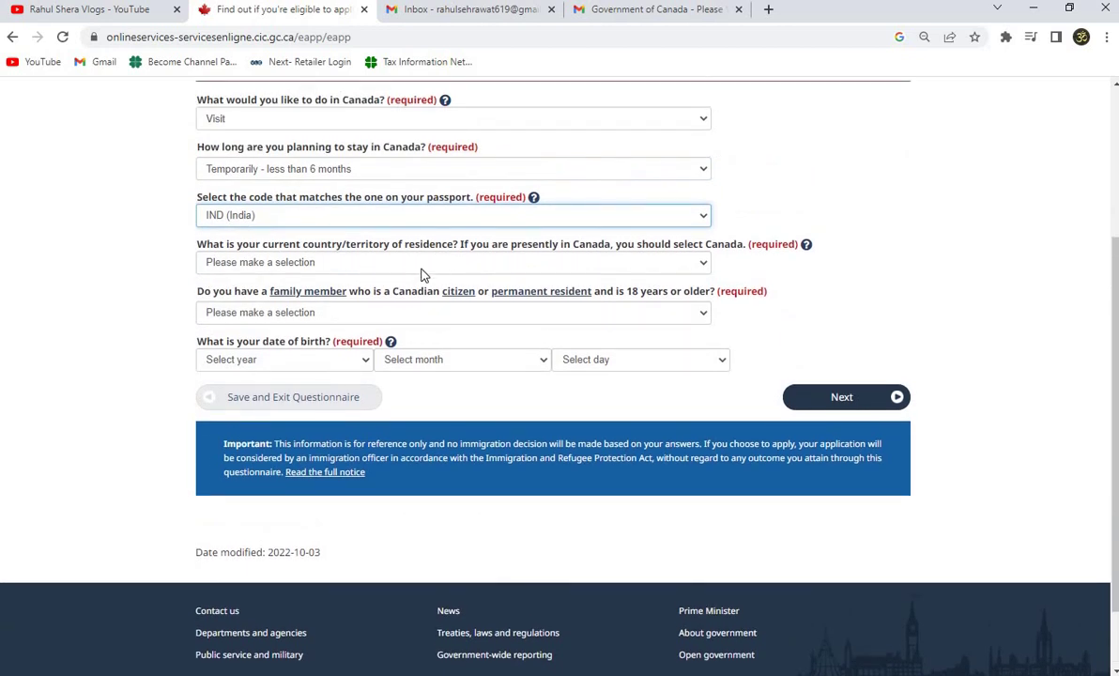
left_click(422, 263)
type("india")
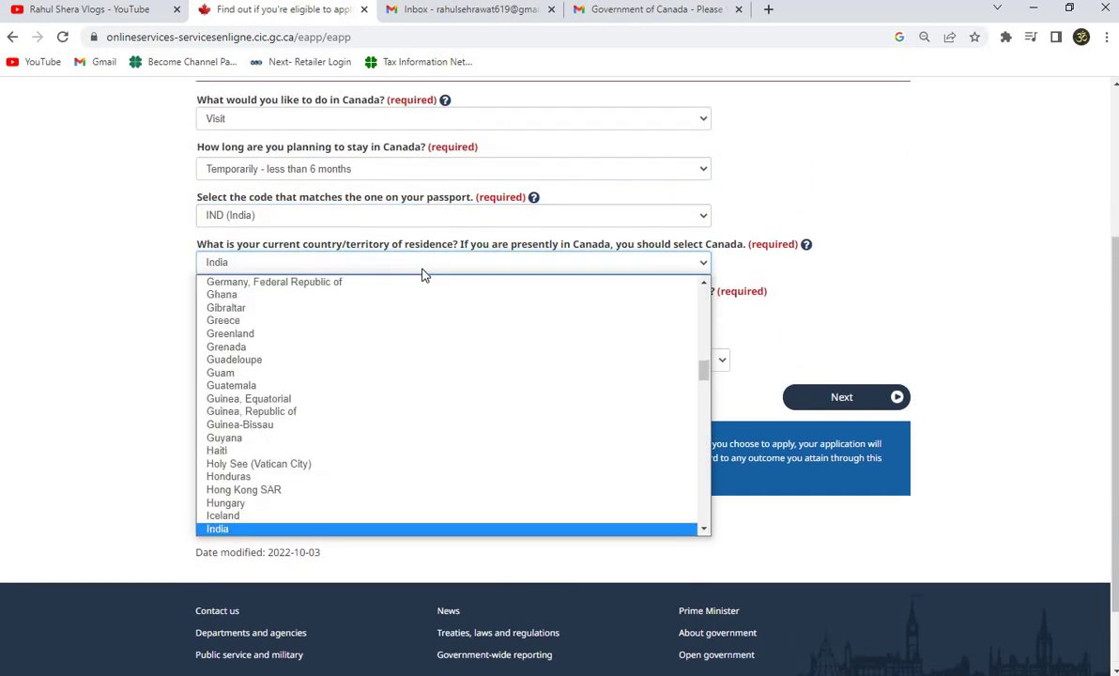
key("Return")
Answer No to having a Canadian family member and submit the page.
scroll(258, 231, "down", 1)
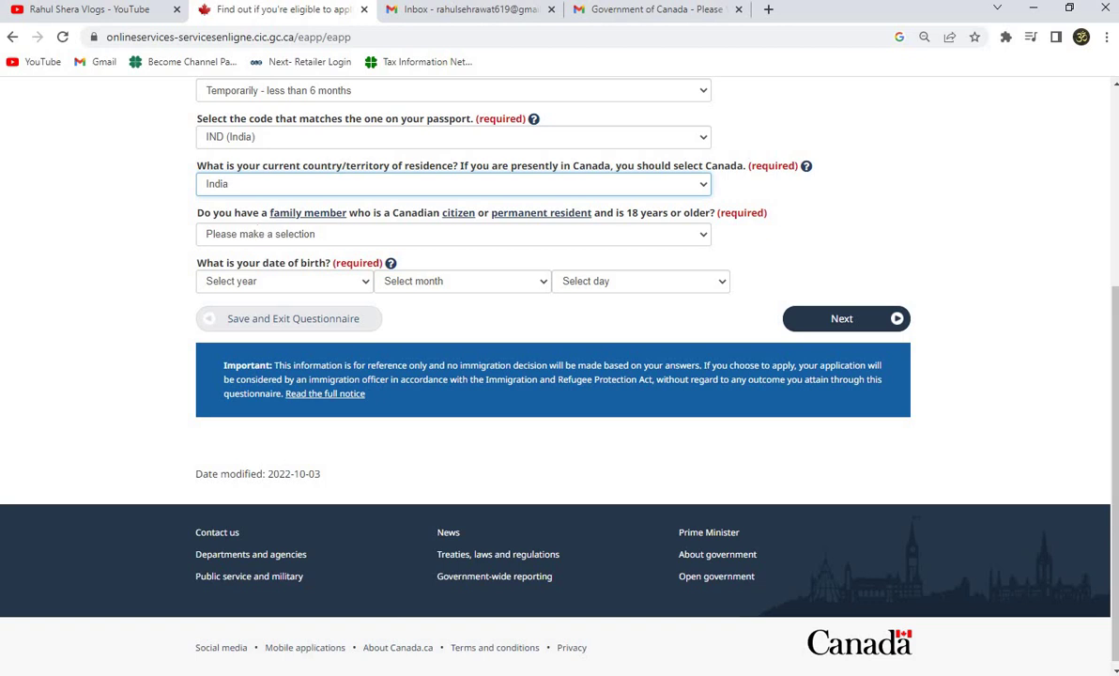
left_click(226, 233)
left_click(222, 277)
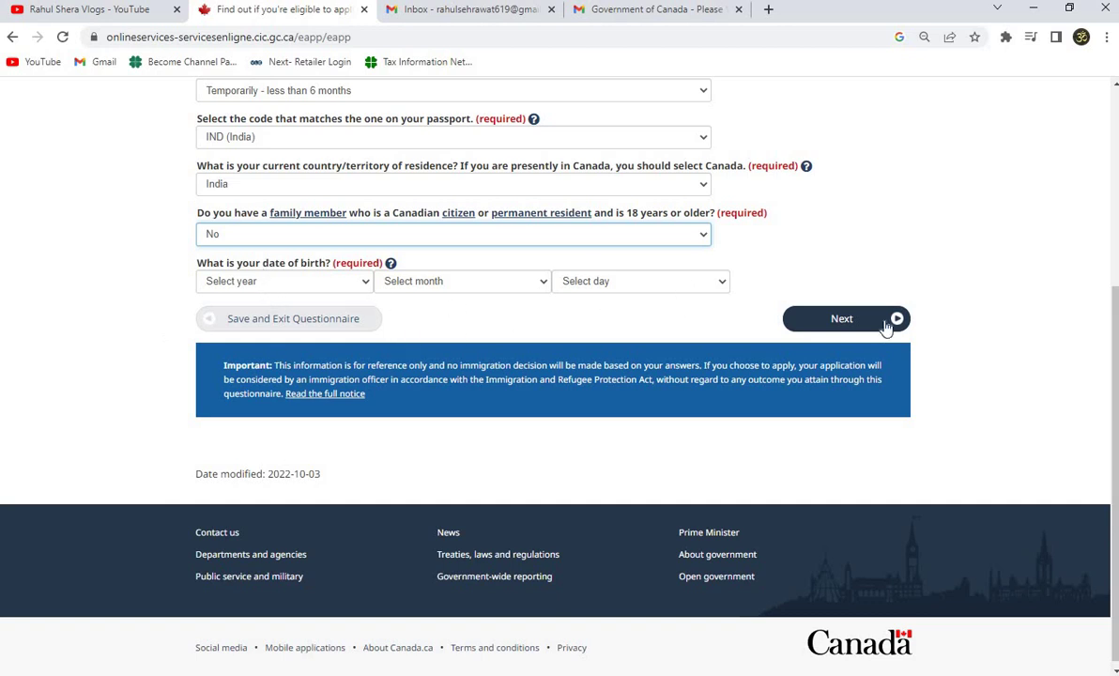
left_click(841, 329)
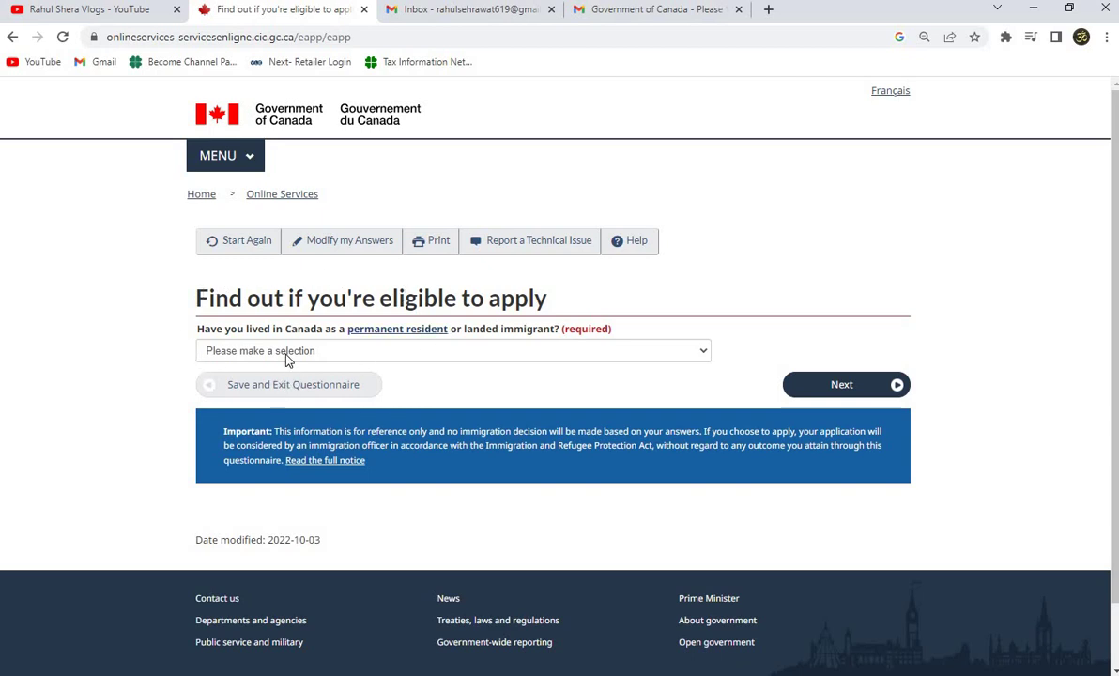
Answer No to having lived in Canada as a permanent resident and continue.
left_click(349, 352)
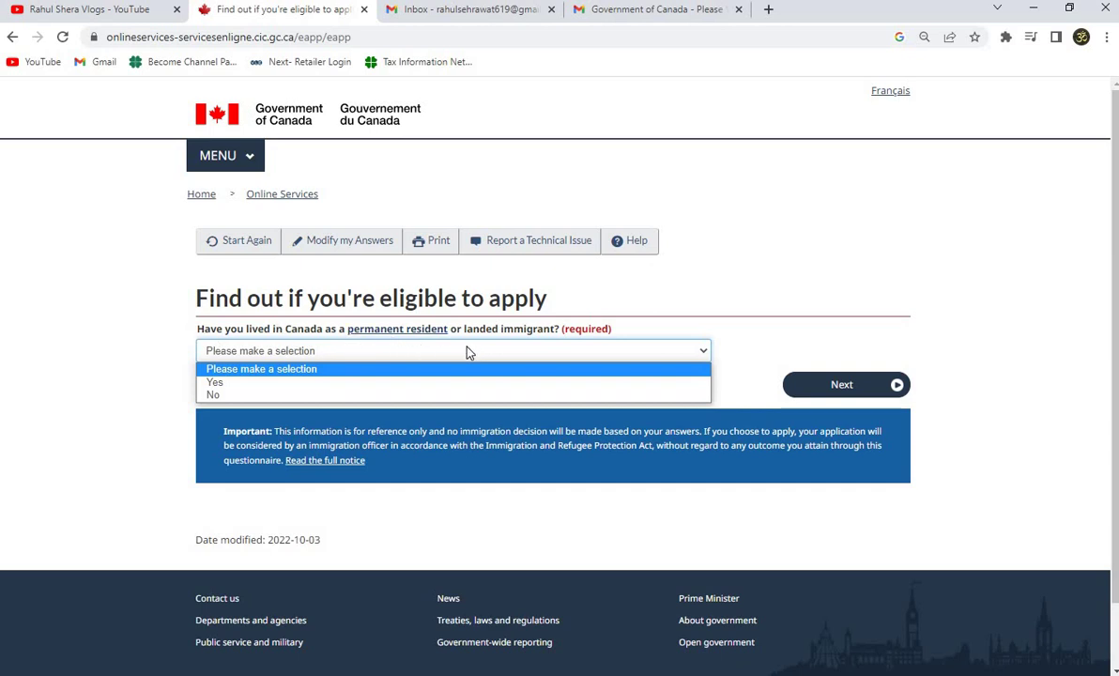
left_click(260, 395)
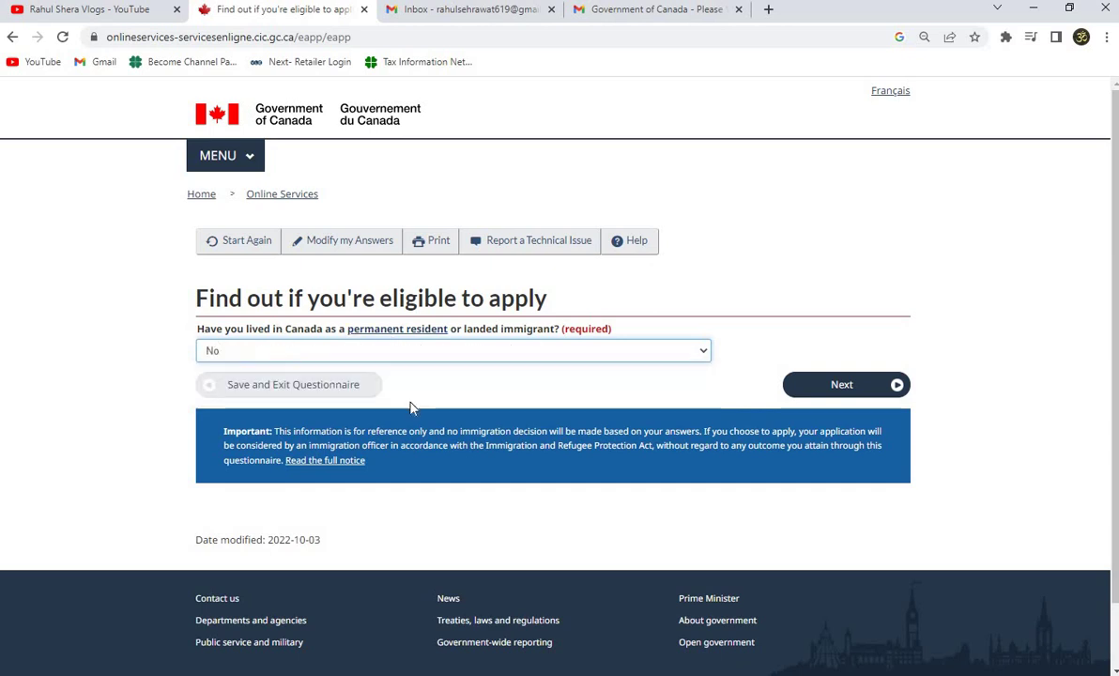
left_click(874, 386)
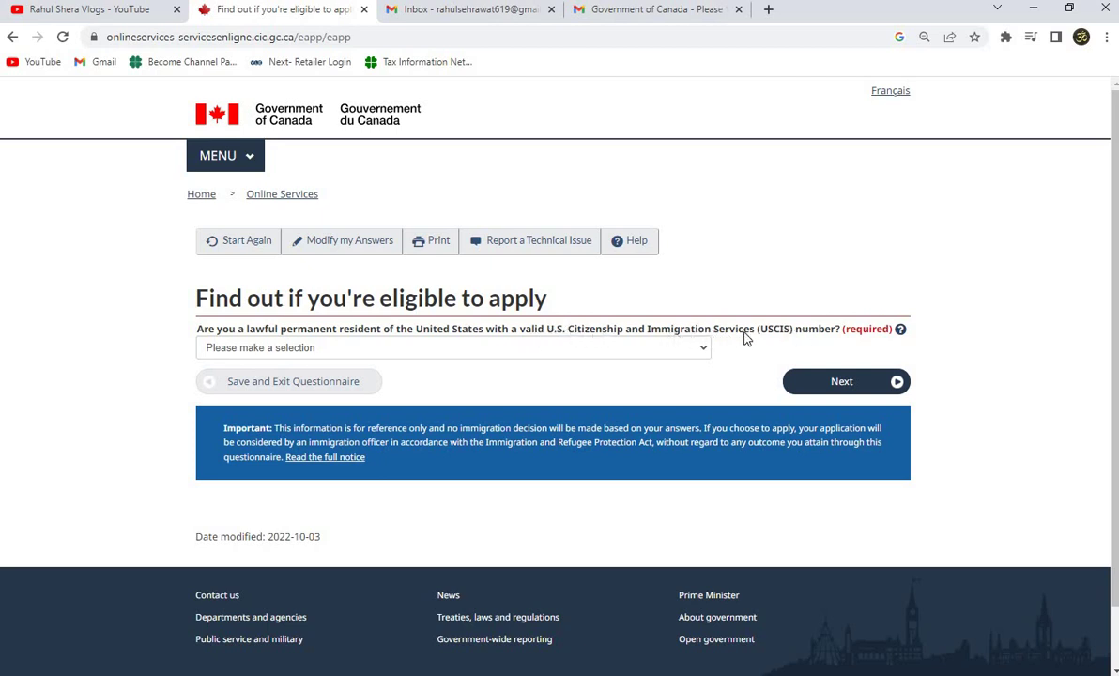
Answer No to being a U.S. lawful permanent resident and continue.
left_click(247, 349)
left_click(238, 392)
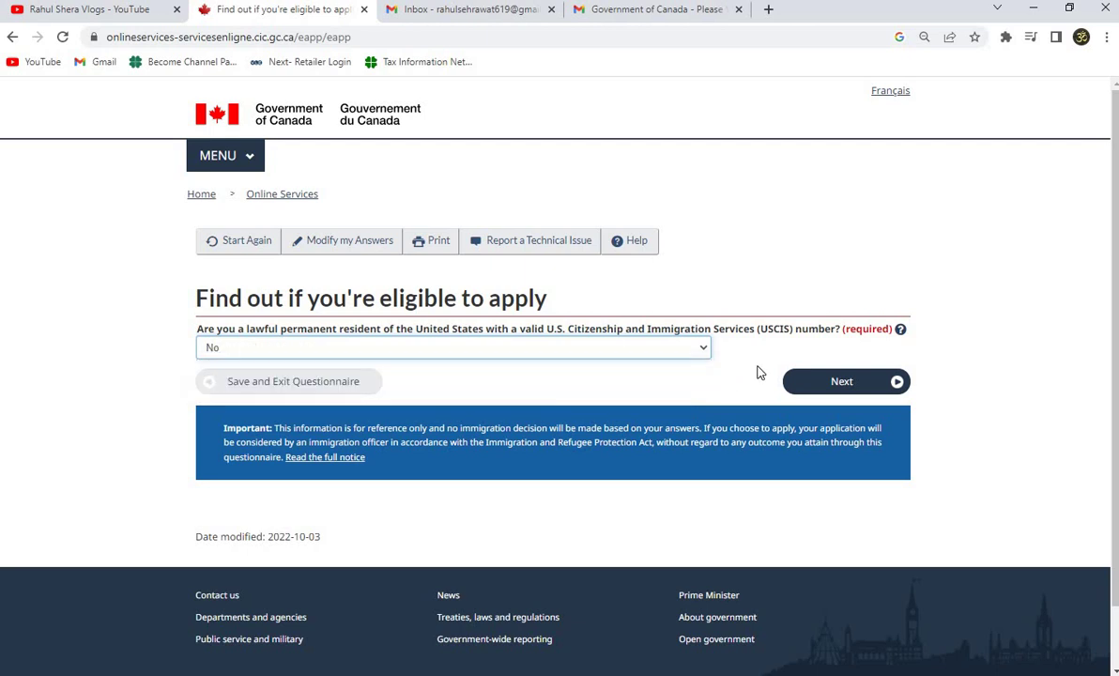
left_click(812, 381)
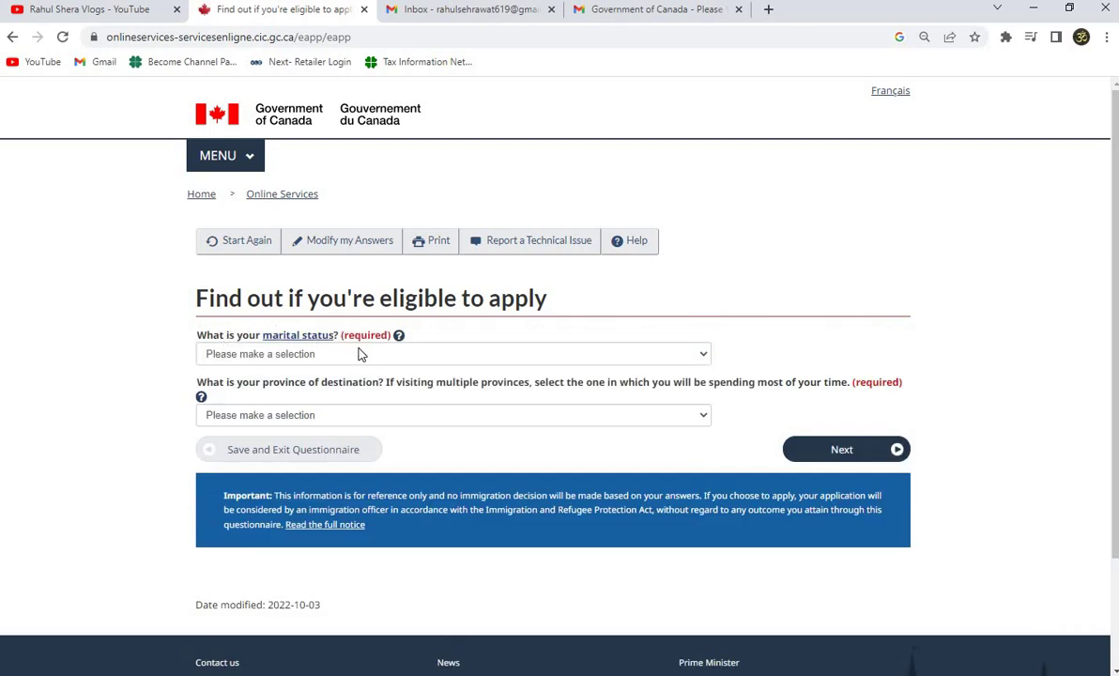
Choose Married as marital status and Ontario as destination, then submit for results.
left_click(268, 355)
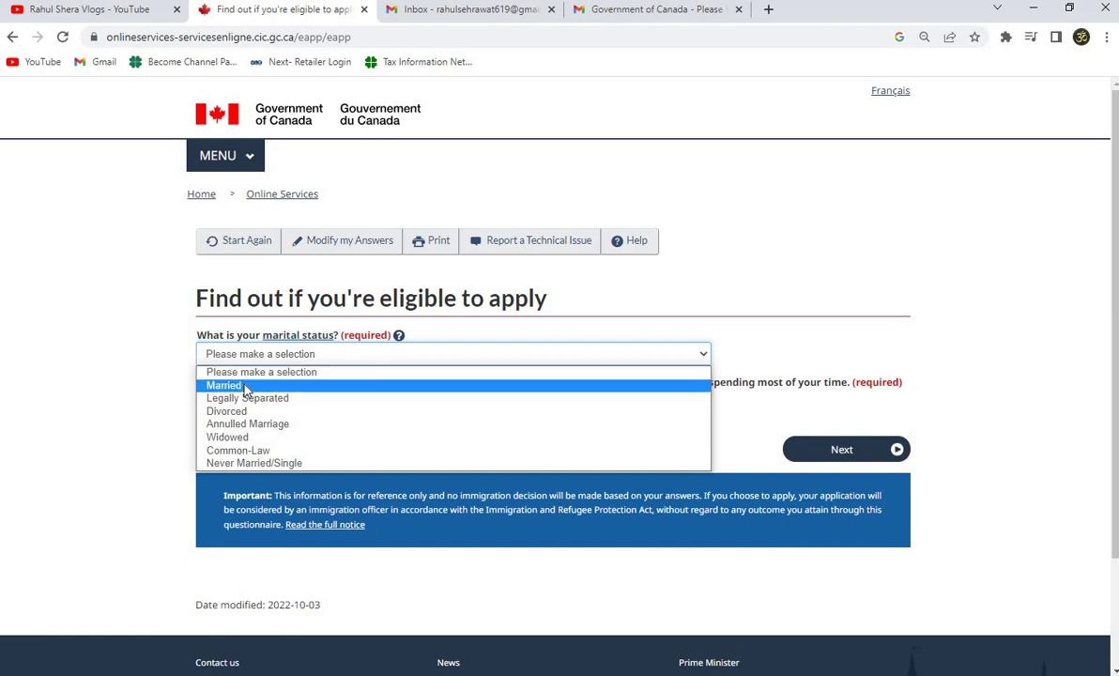
left_click(240, 386)
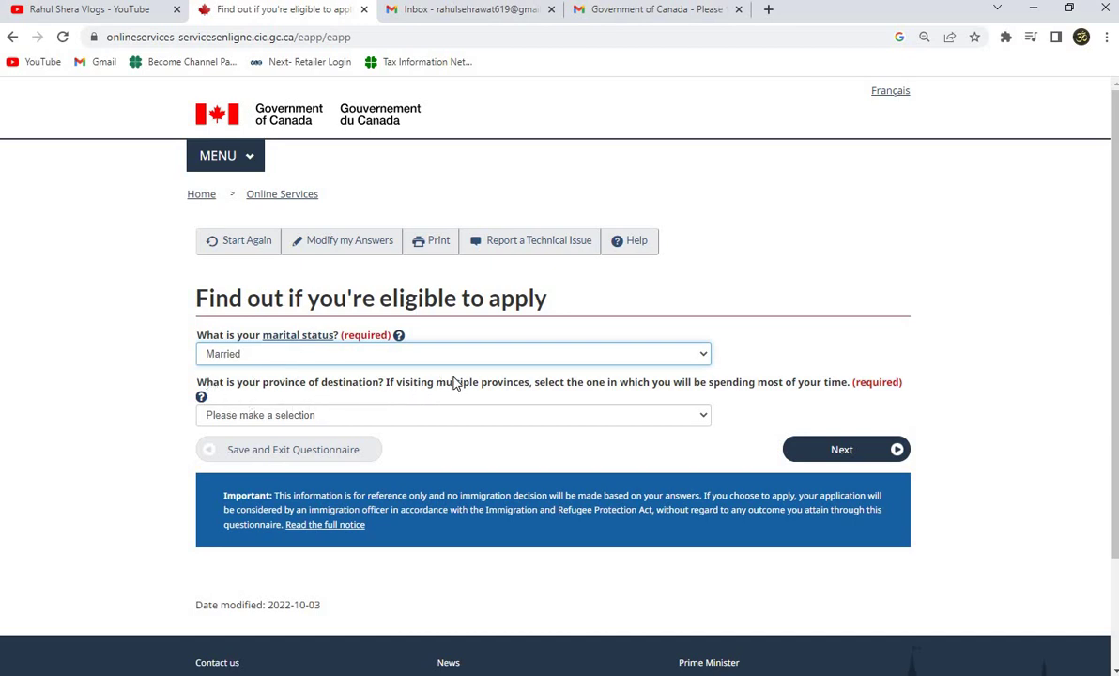
left_click(257, 414)
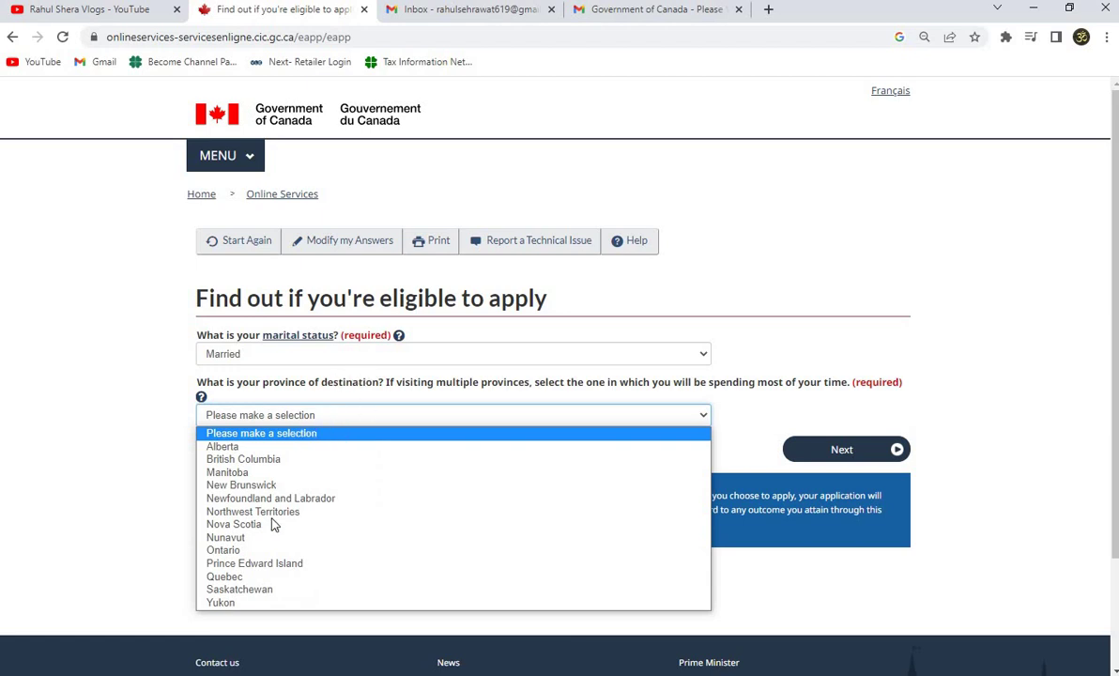
left_click(246, 551)
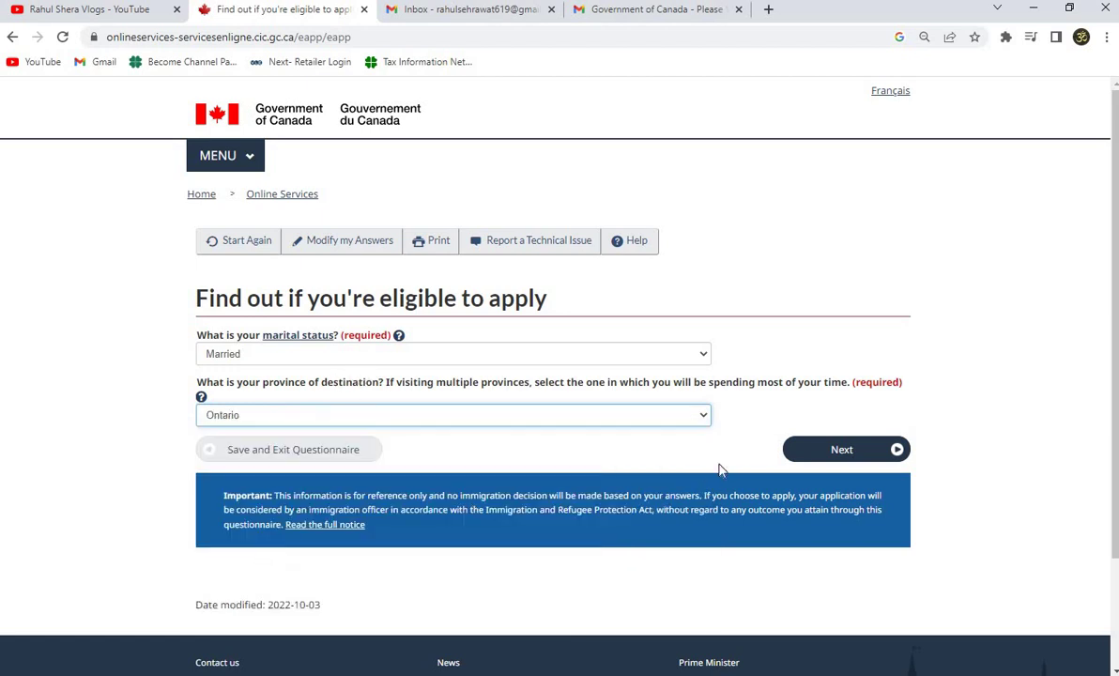
left_click(847, 451)
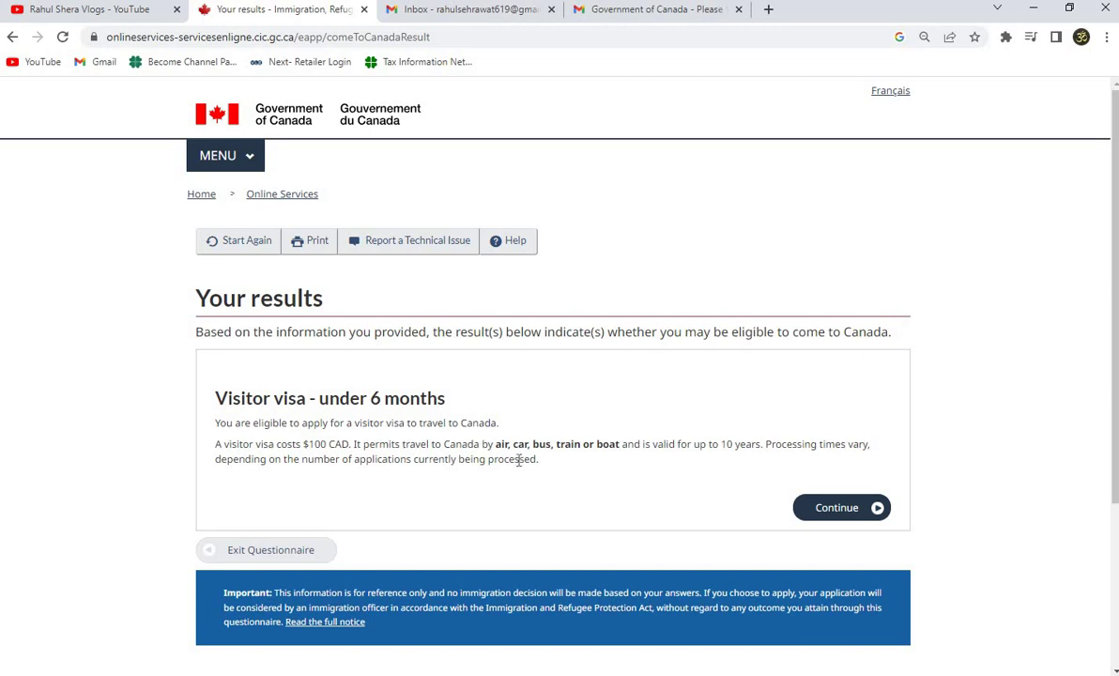
Continue past the visitor visa result and the Create your personal checklist introduction.
left_click(861, 507)
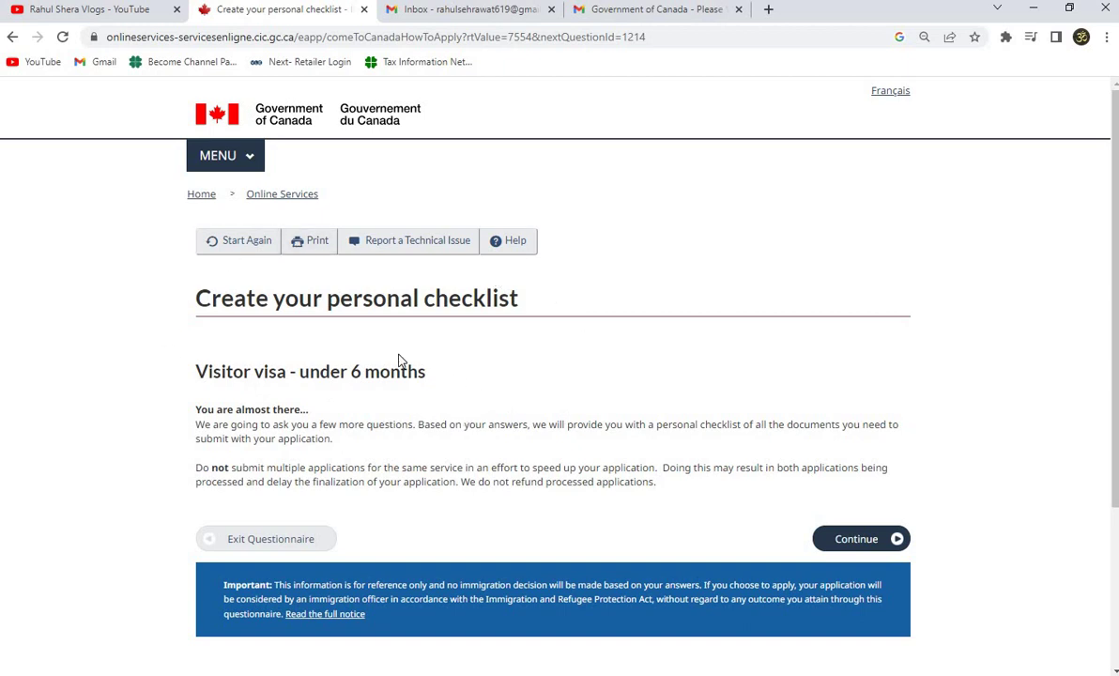
left_click(856, 542)
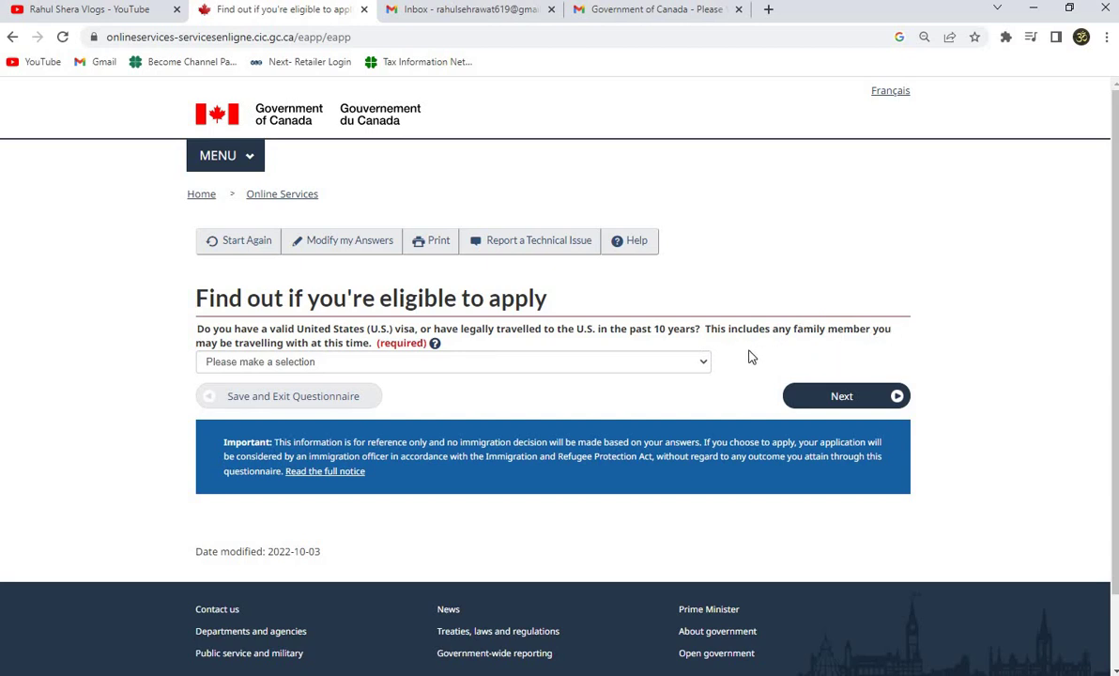
Answer No to having a valid U.S. visa and continue.
left_click(271, 367)
left_click(249, 404)
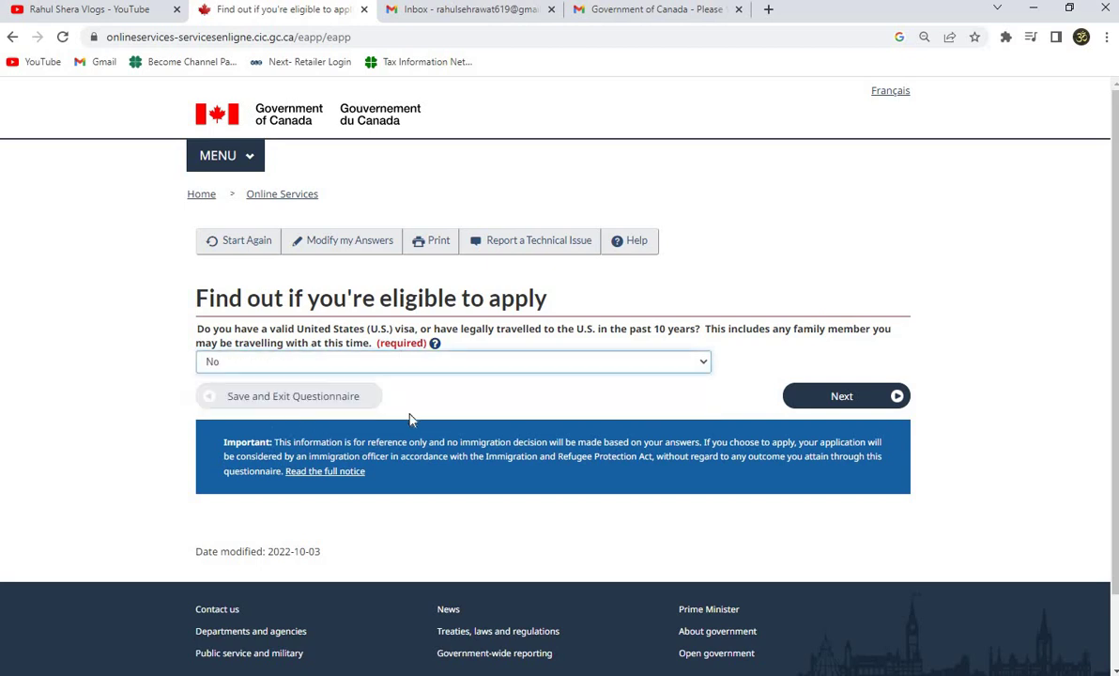
left_click(844, 401)
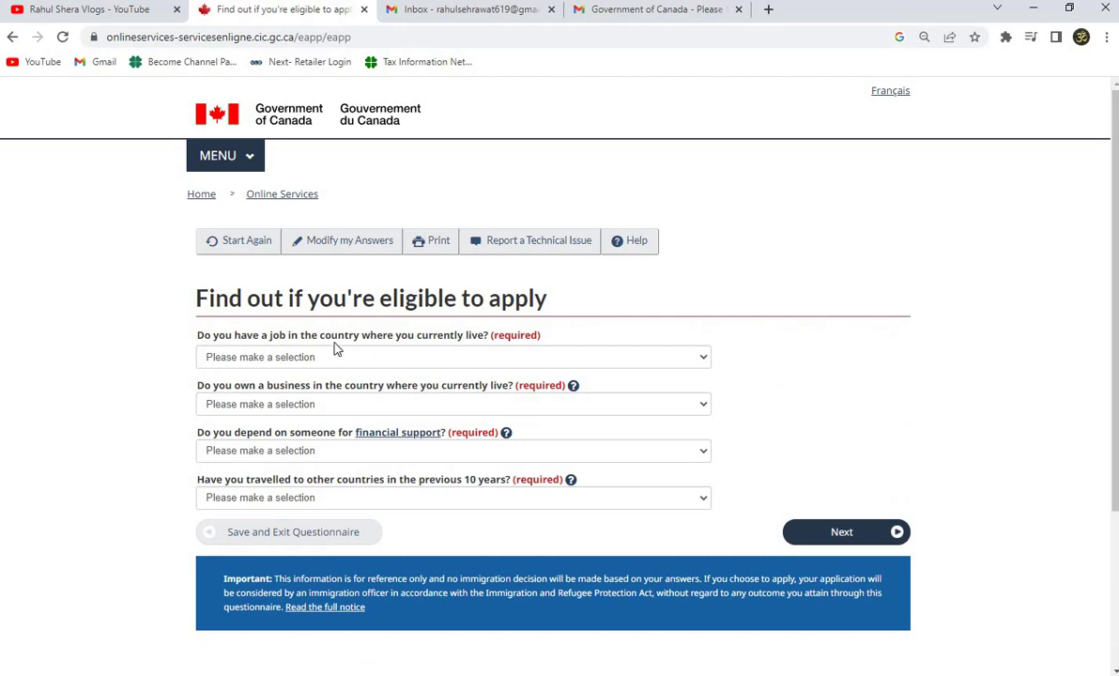
Answer Yes to having a job, No to business, financial support and past travel.
left_click(259, 366)
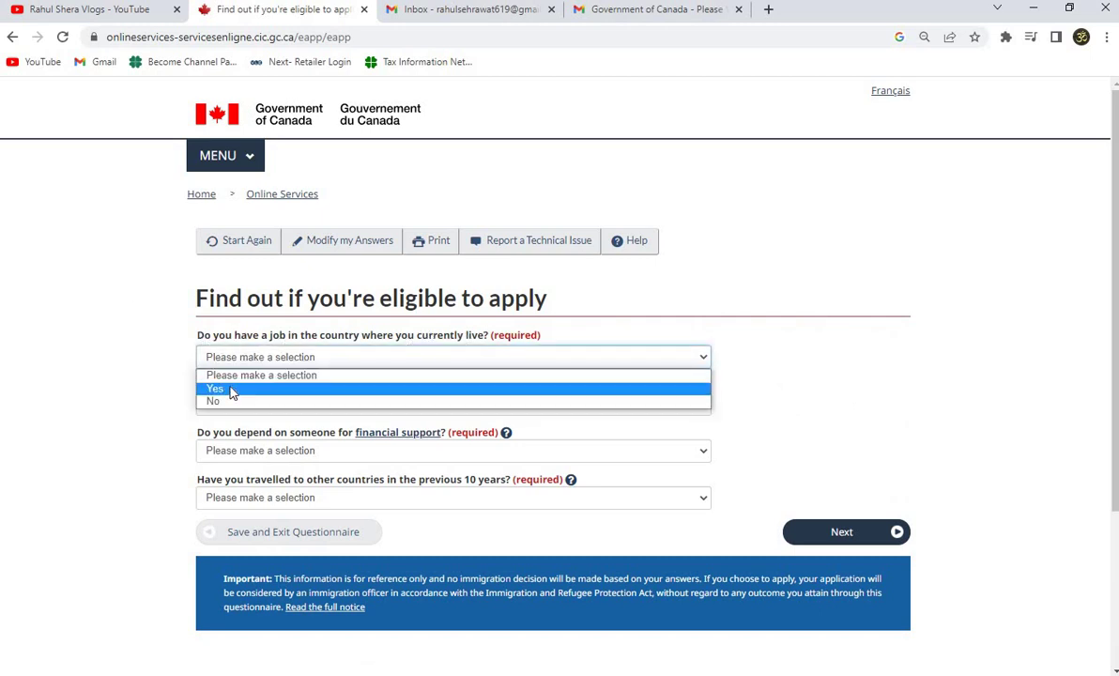
left_click(216, 387)
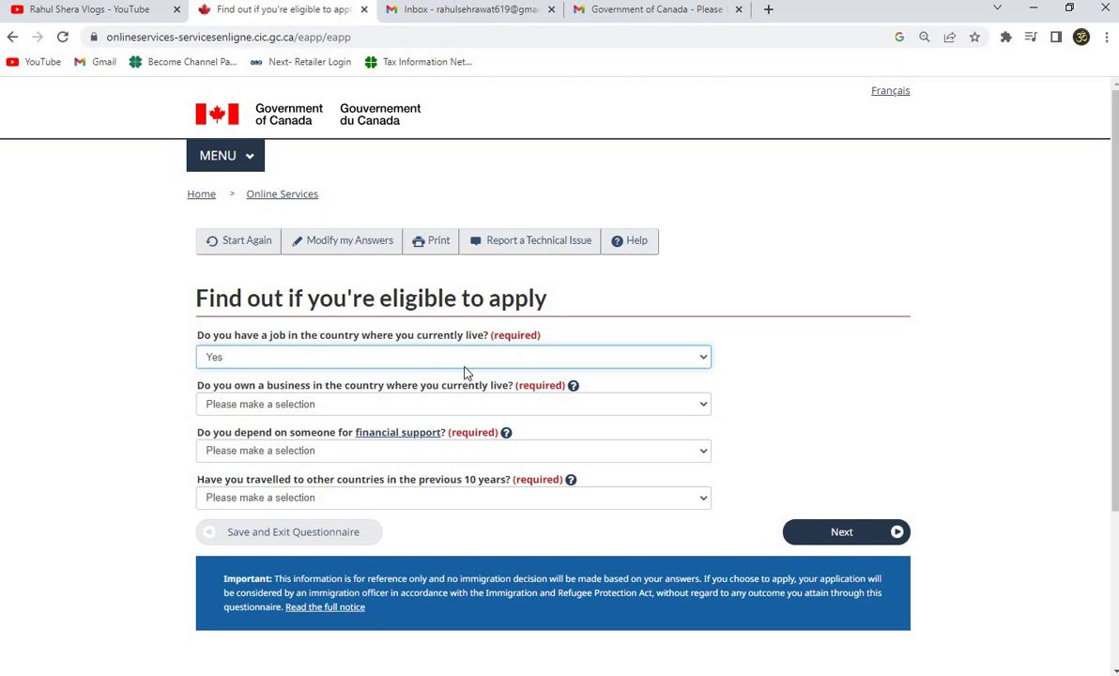
left_click(242, 404)
left_click(226, 448)
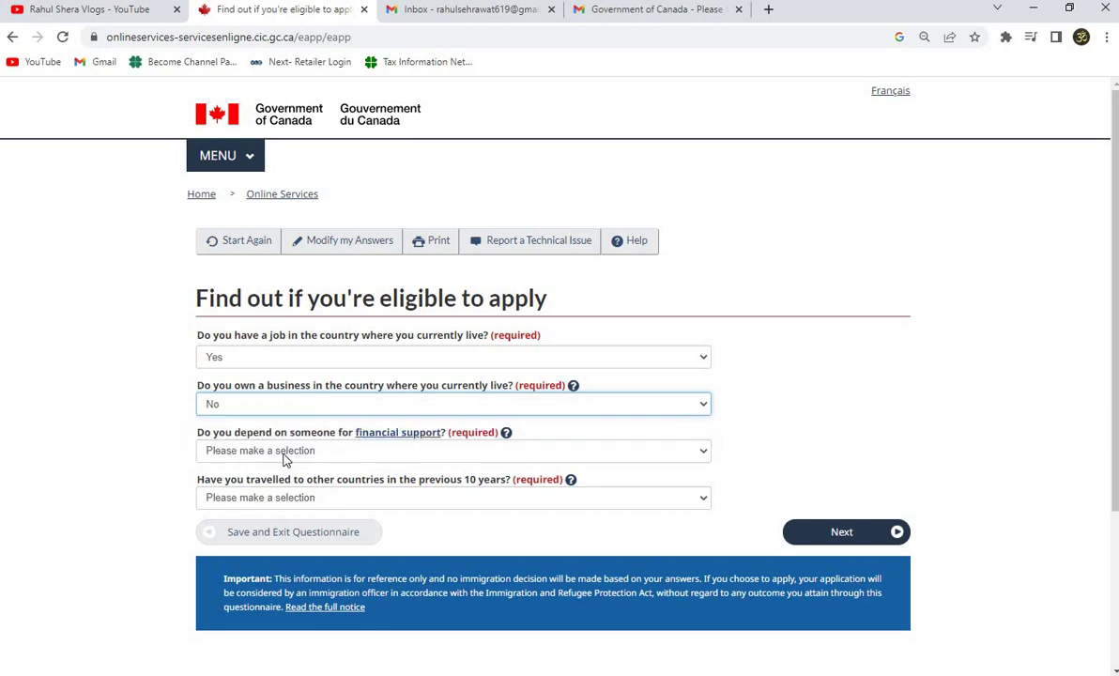
left_click(275, 452)
left_click(250, 495)
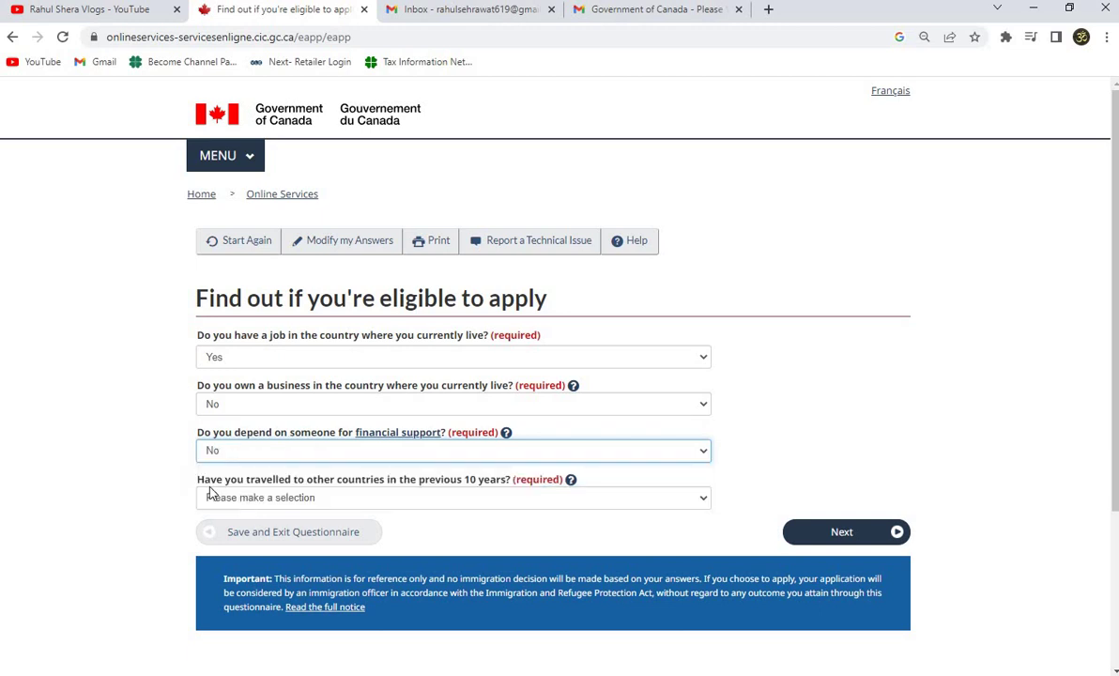
scroll(172, 428, "down", 1)
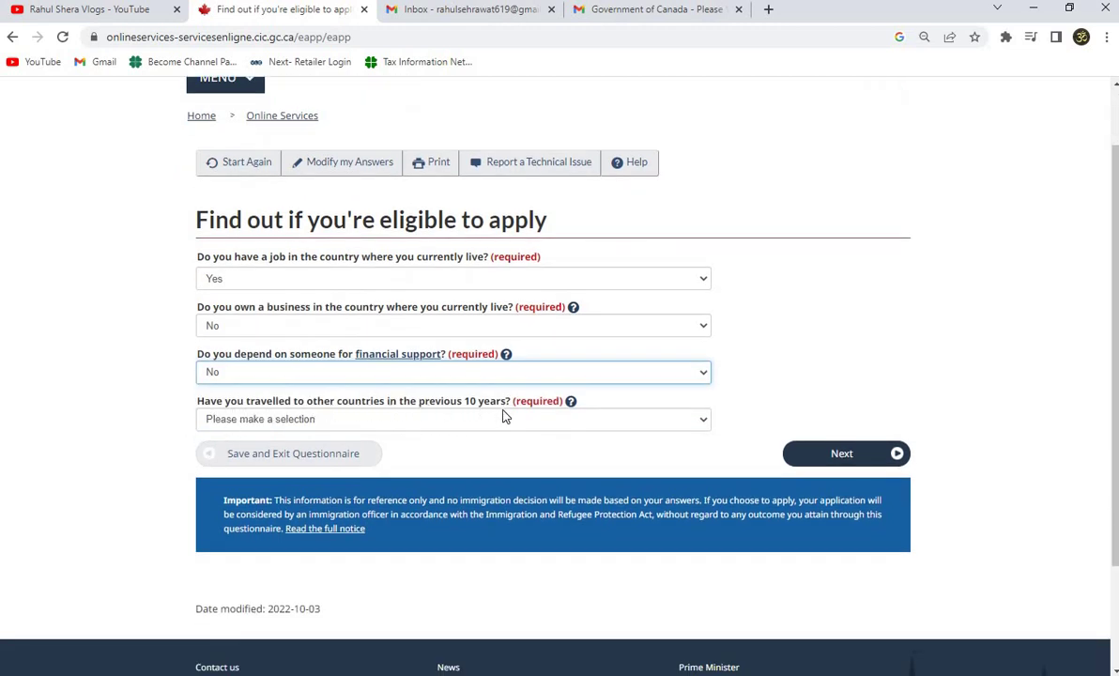
left_click(263, 421)
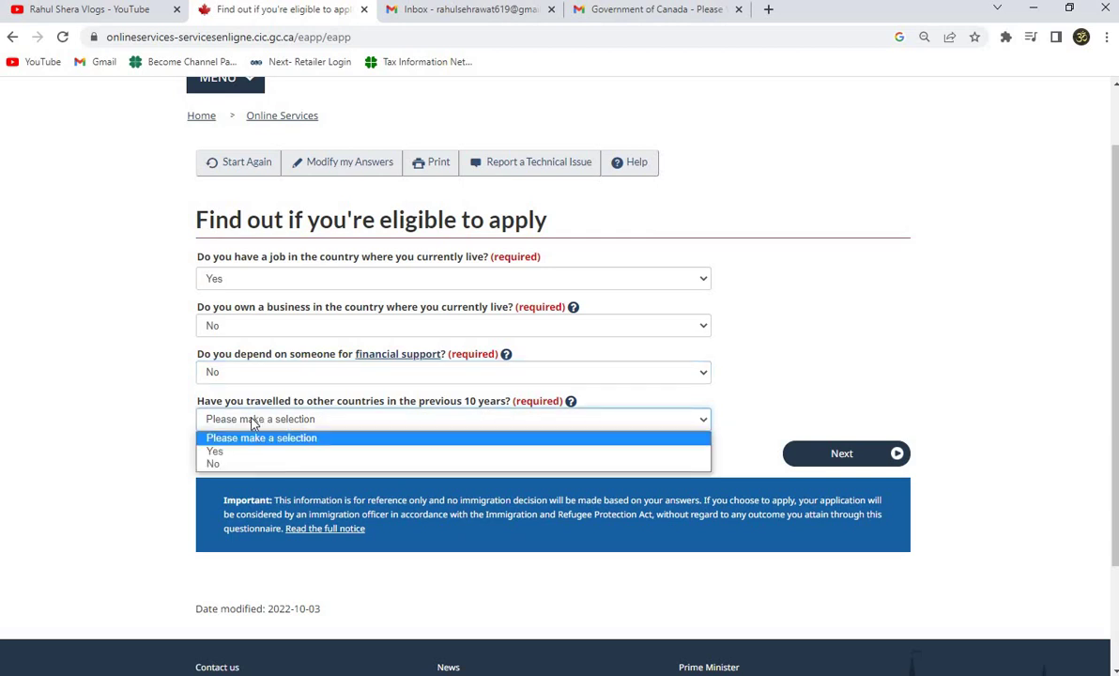
left_click(215, 462)
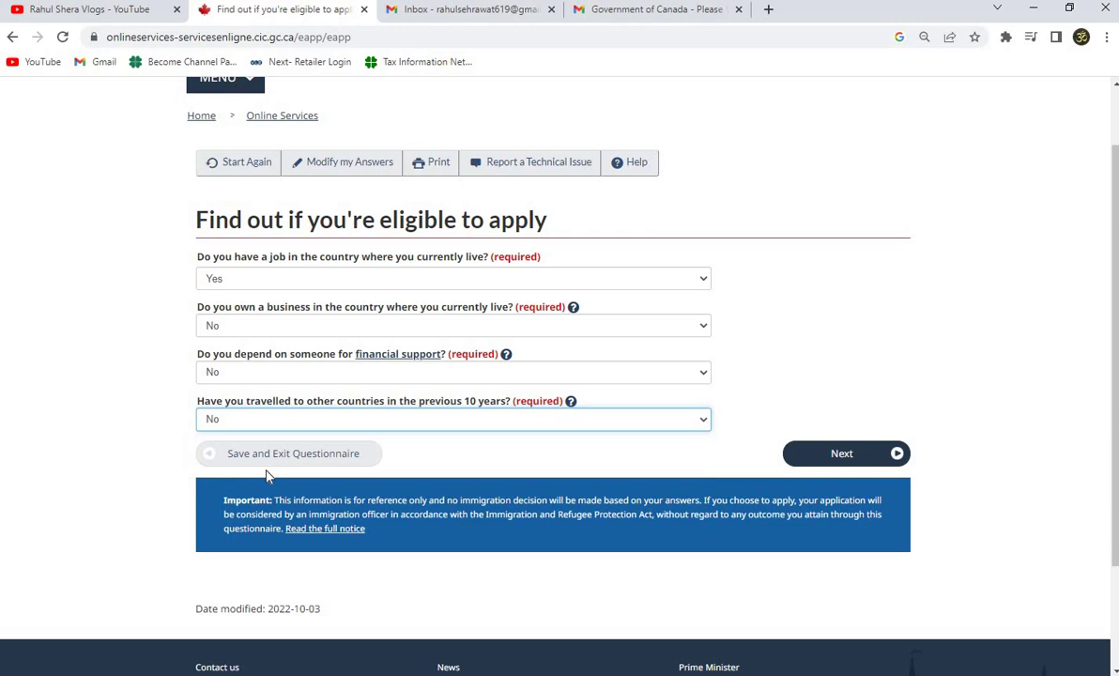
left_click(870, 455)
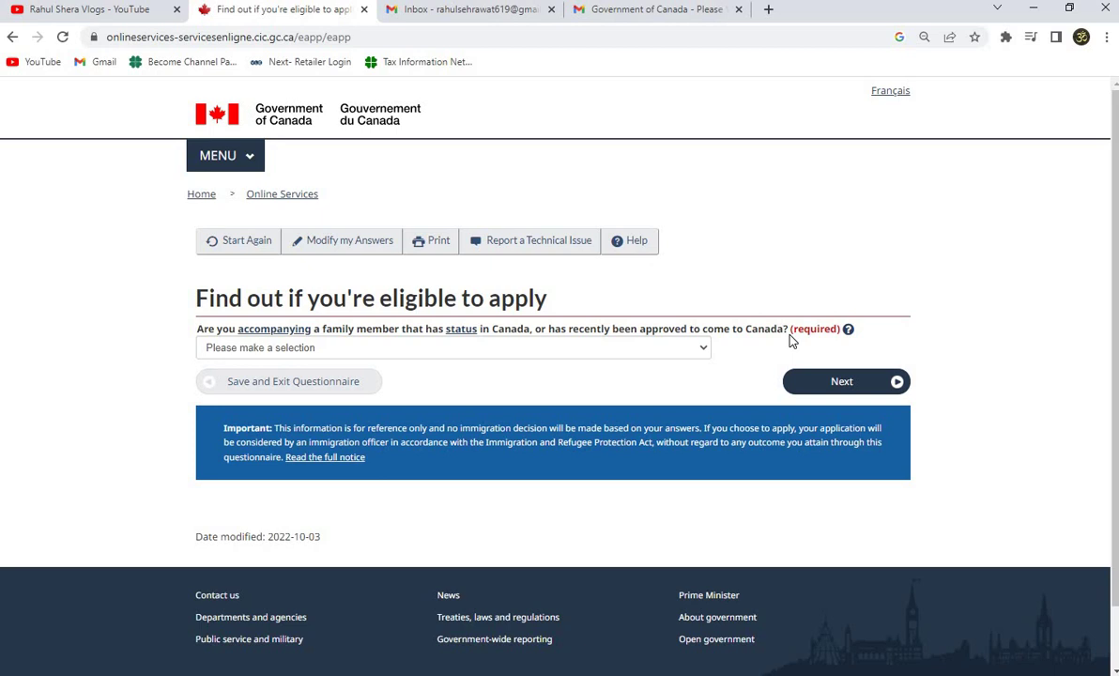
Answer Yes to accompanying a family member with status in Canada and continue.
left_click(329, 347)
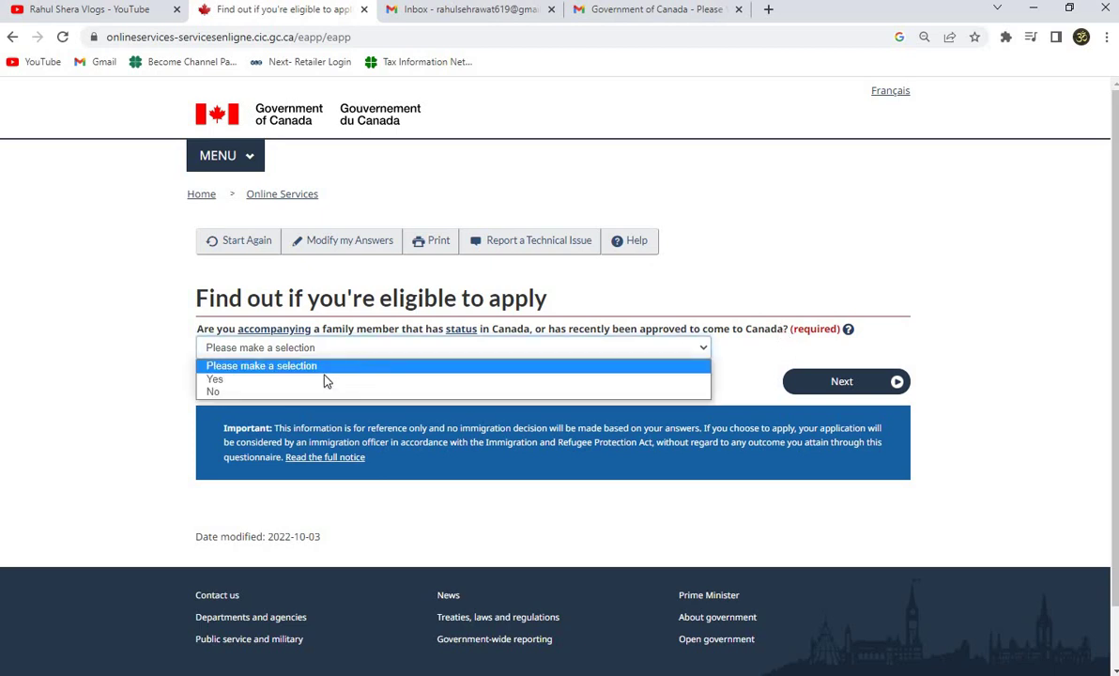
left_click(300, 380)
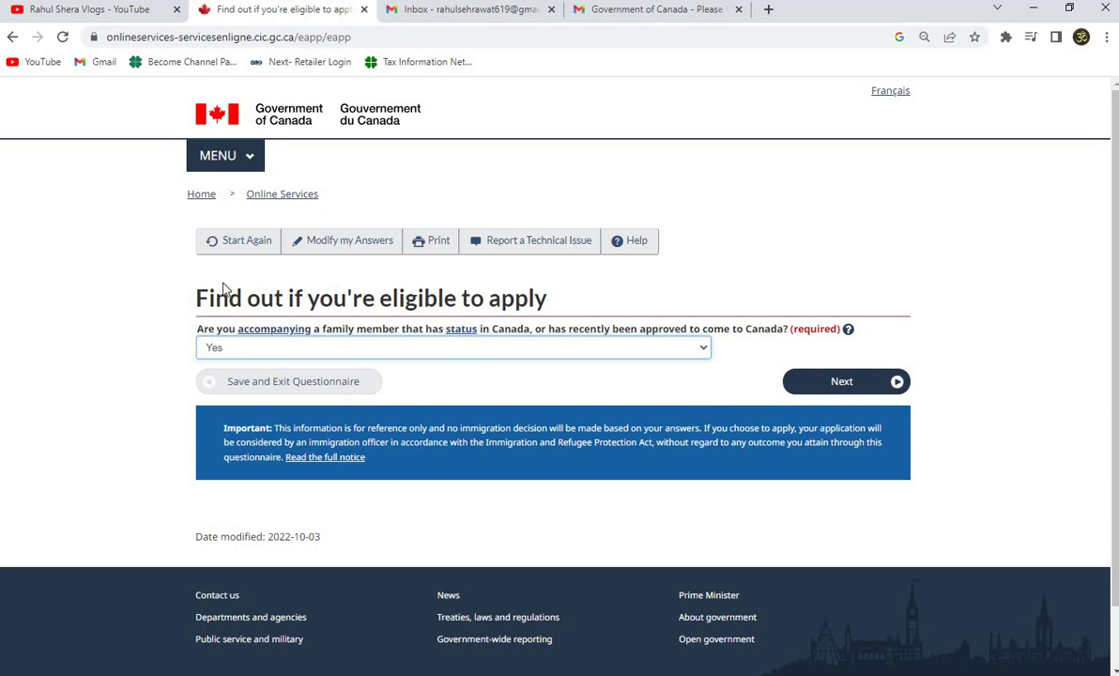
left_click(860, 391)
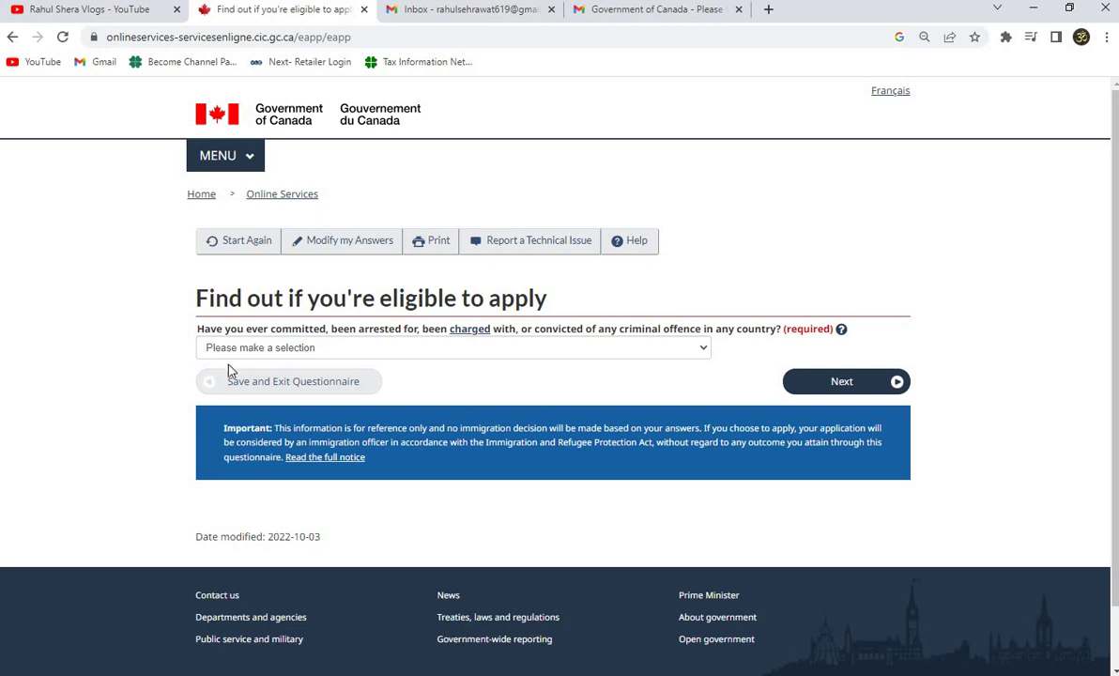
Answer No to the criminal offence question and continue.
left_click(434, 355)
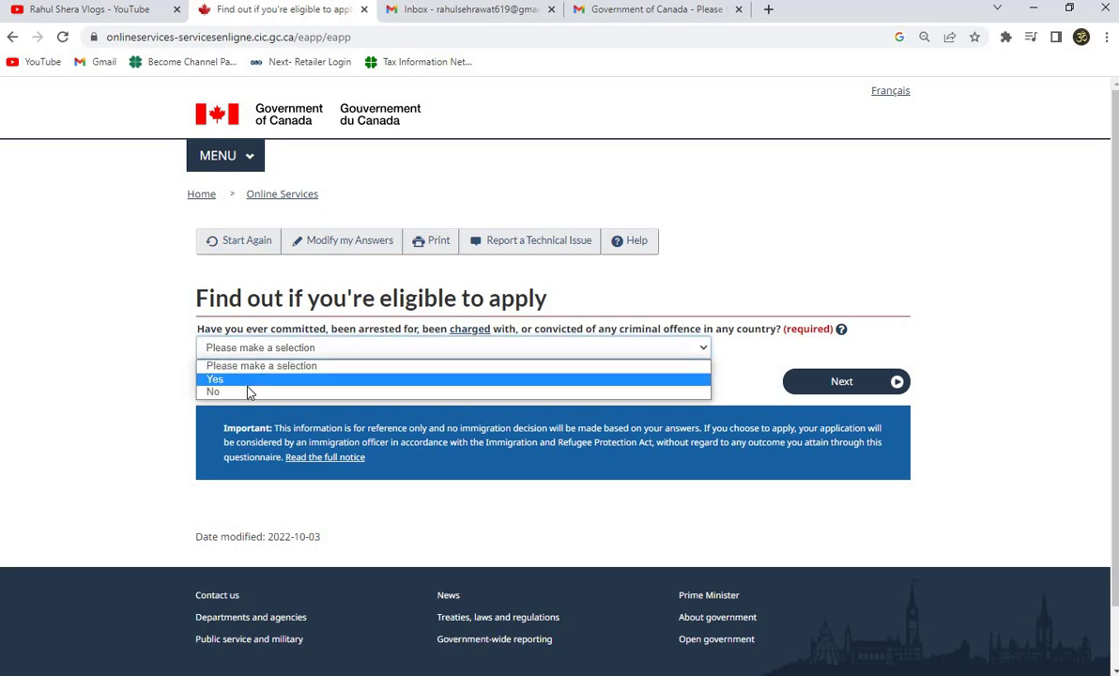
left_click(512, 392)
left_click(894, 381)
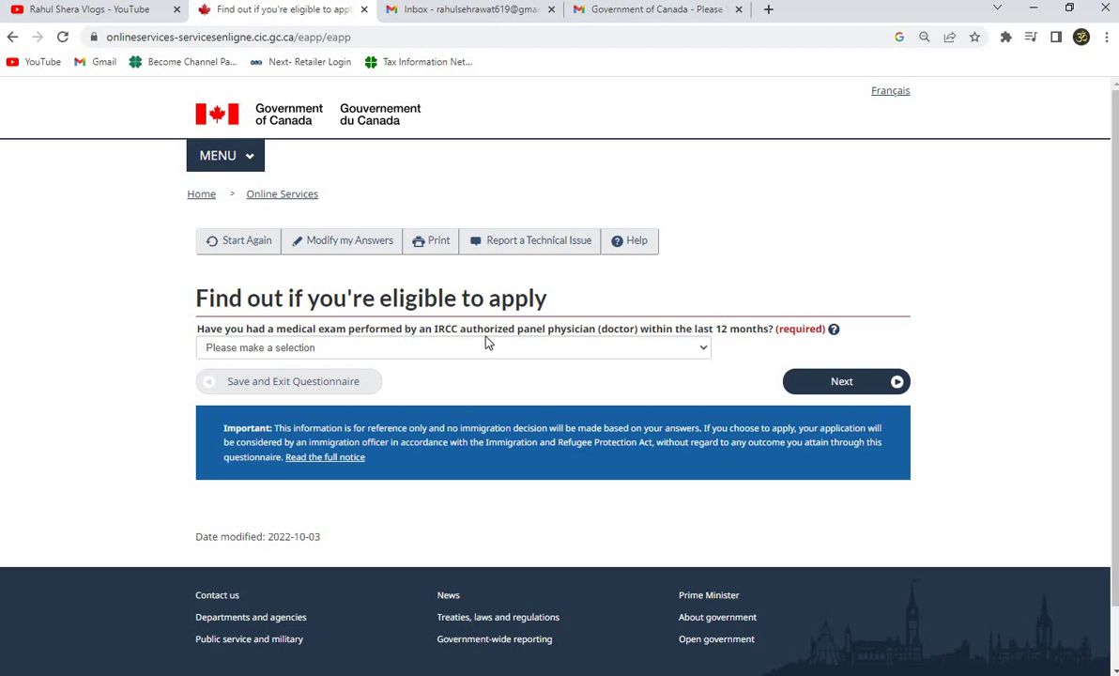
Answer No to having a recent IRCC panel medical exam and continue.
left_click(302, 349)
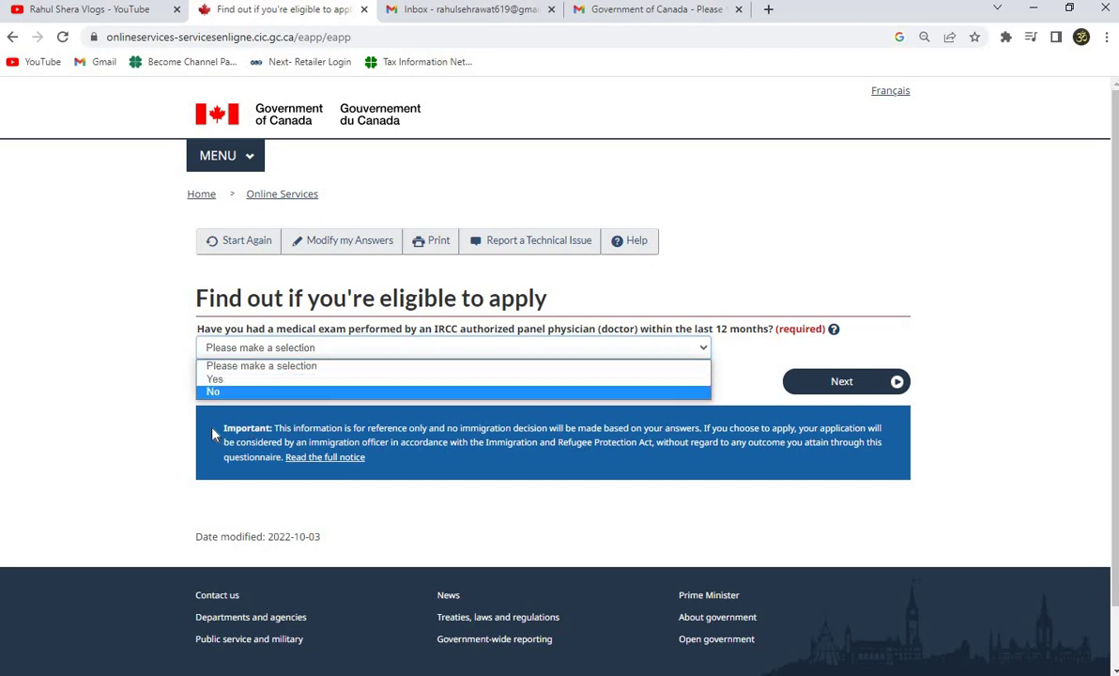
left_click(230, 393)
left_click(819, 380)
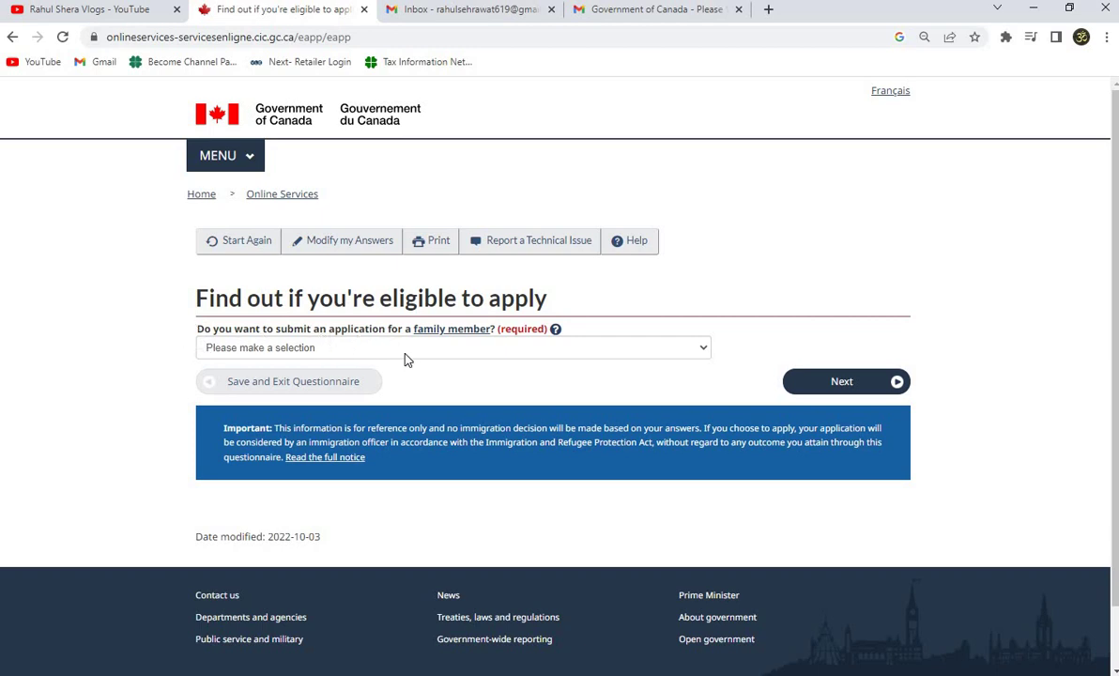
Answer Yes to applying for a family member and continue past the spouse-first note.
left_click(260, 349)
left_click(214, 378)
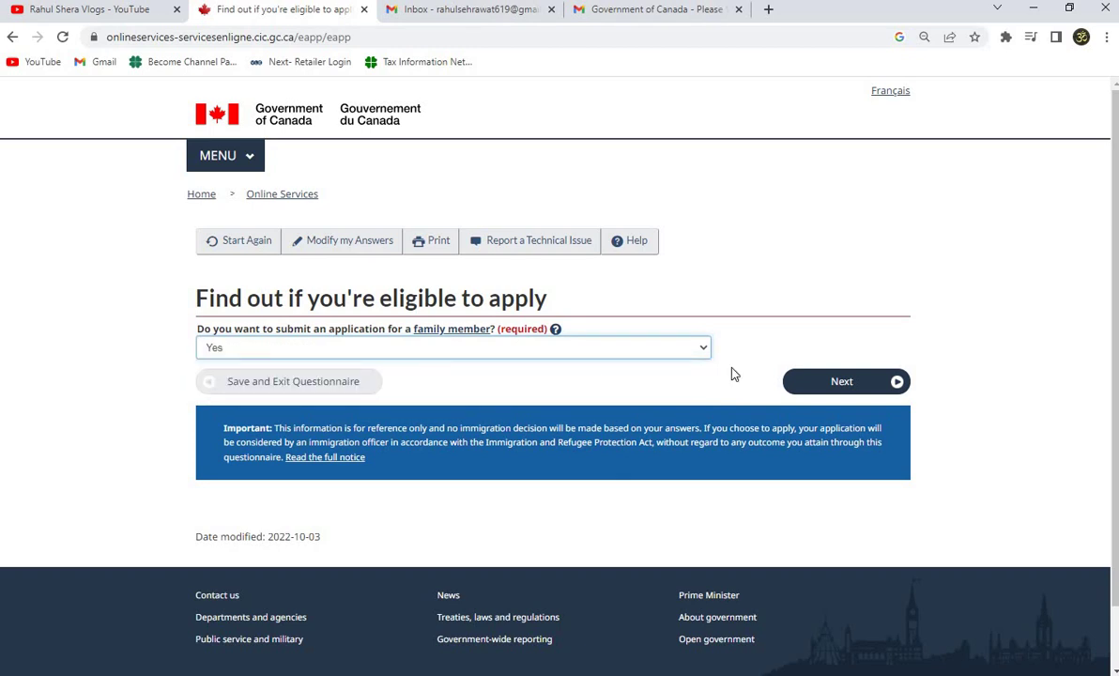
left_click(836, 386)
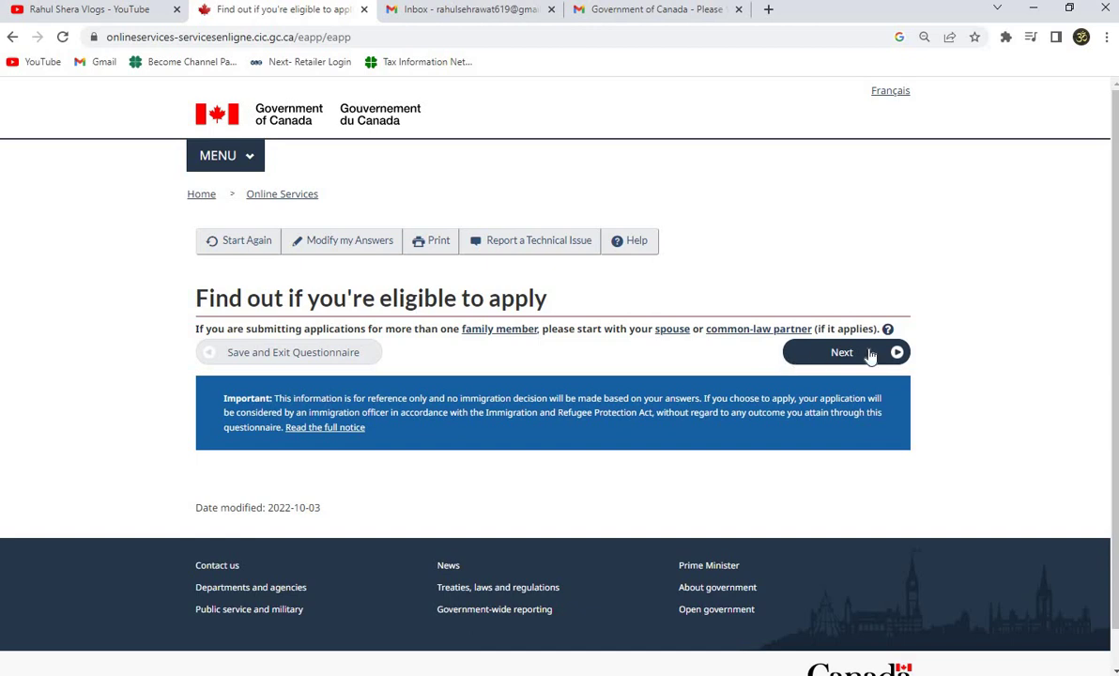
left_click(872, 354)
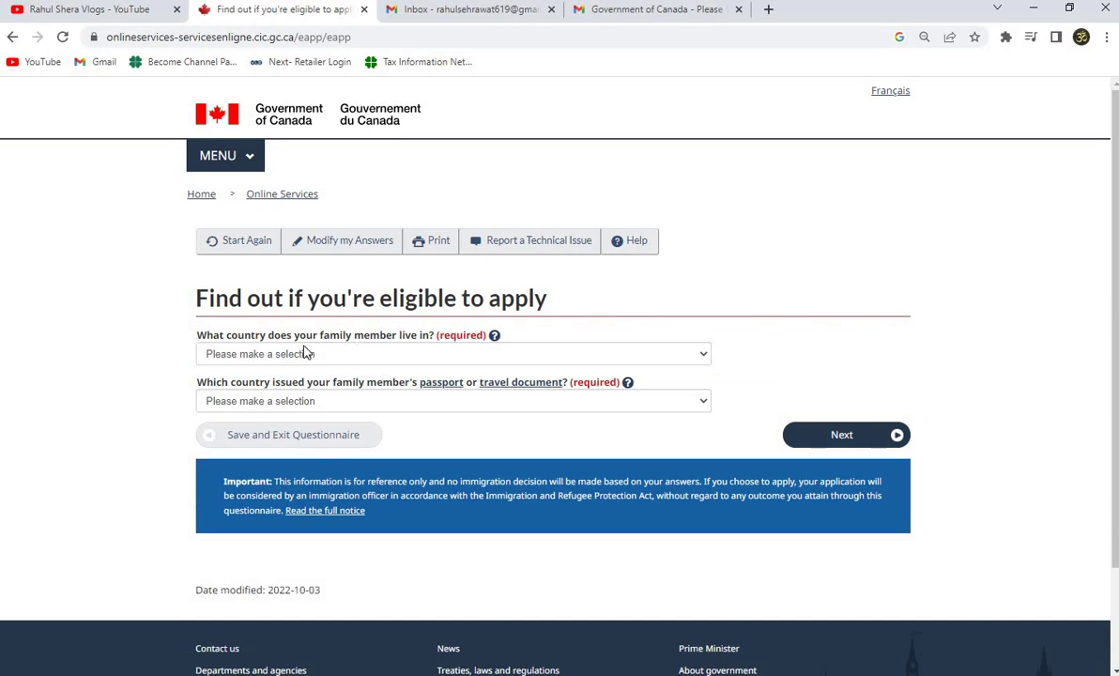
Set the family member's residence to India and passport country to IND (India), then continue.
left_click(331, 357)
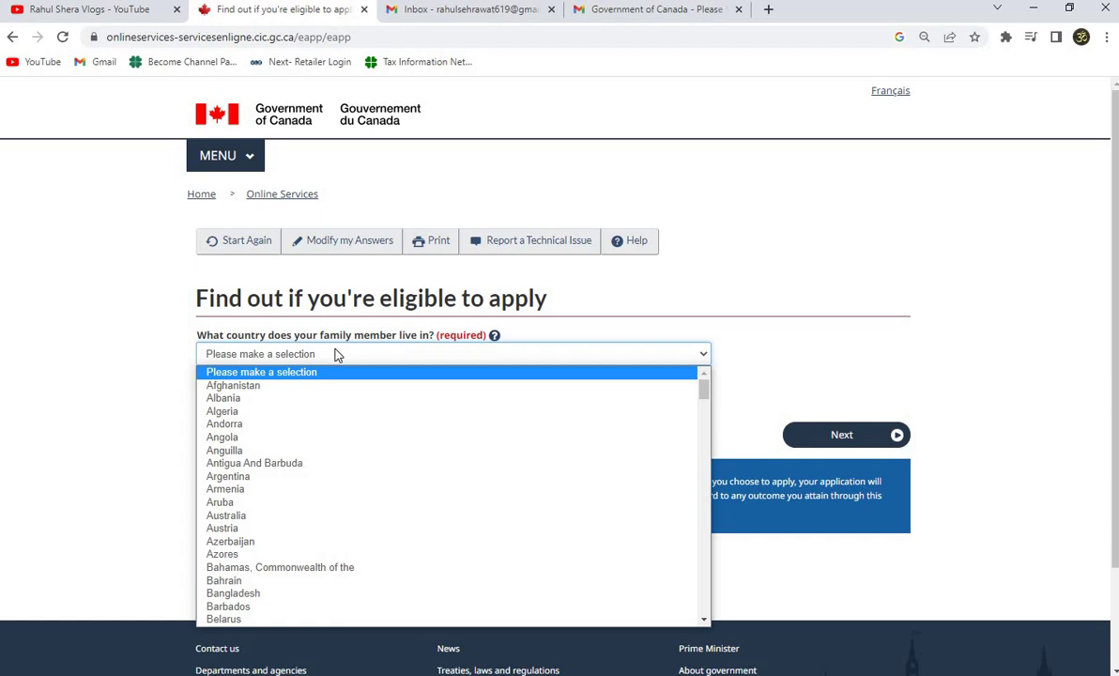
type("india")
key("Return")
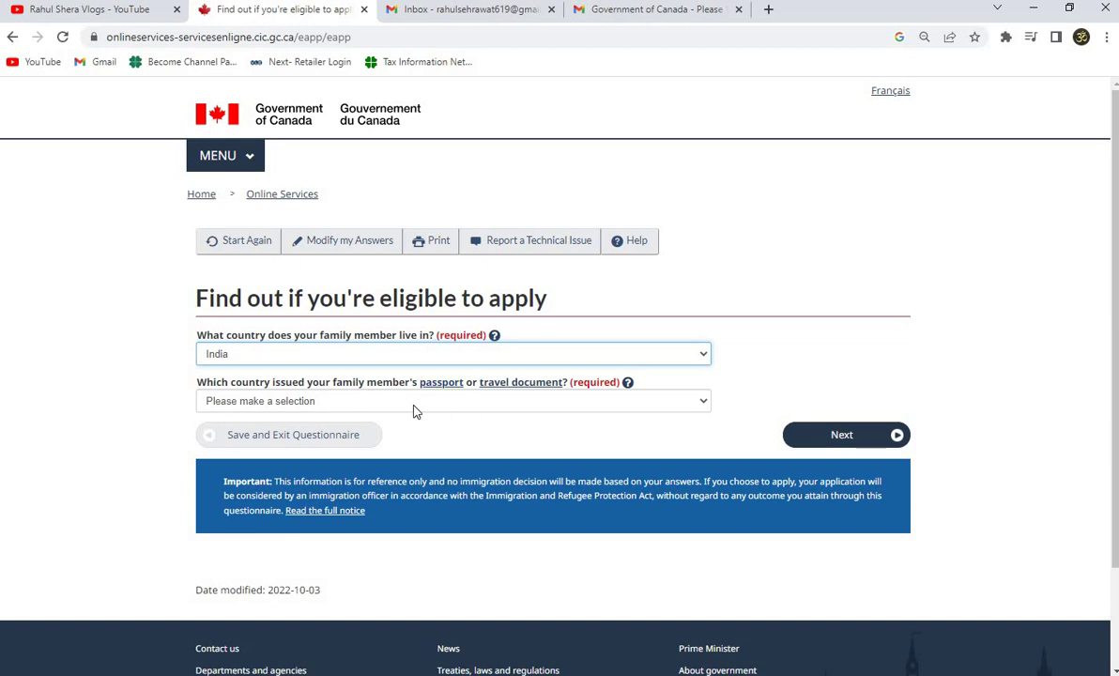
left_click(377, 400)
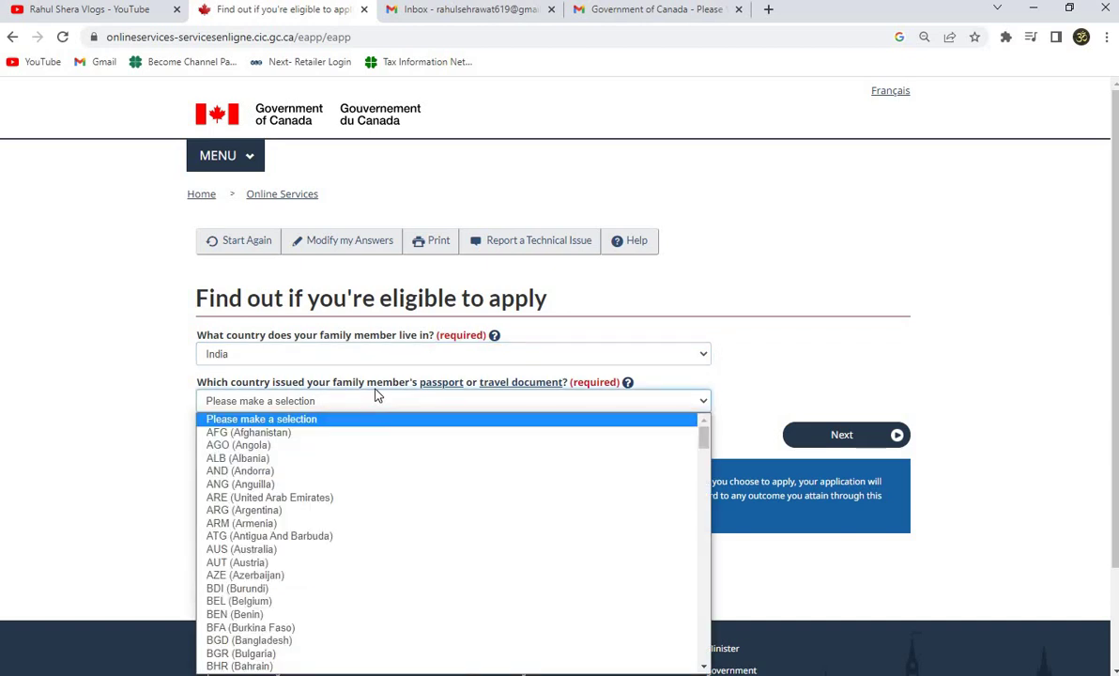
type("ind")
key("Return")
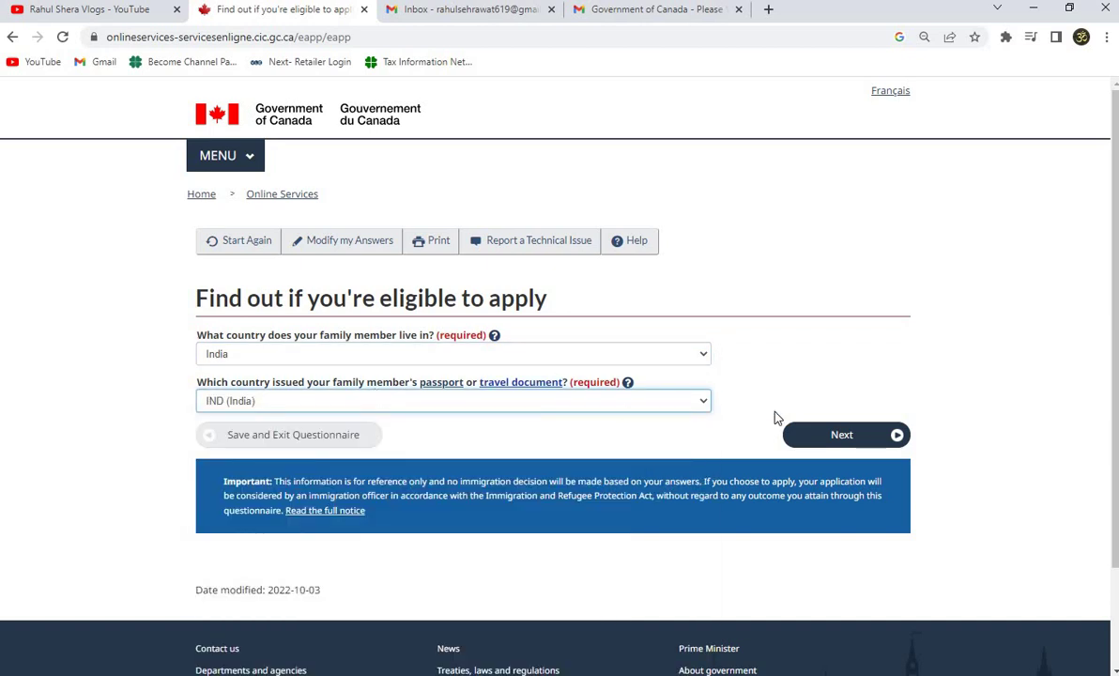
left_click(868, 436)
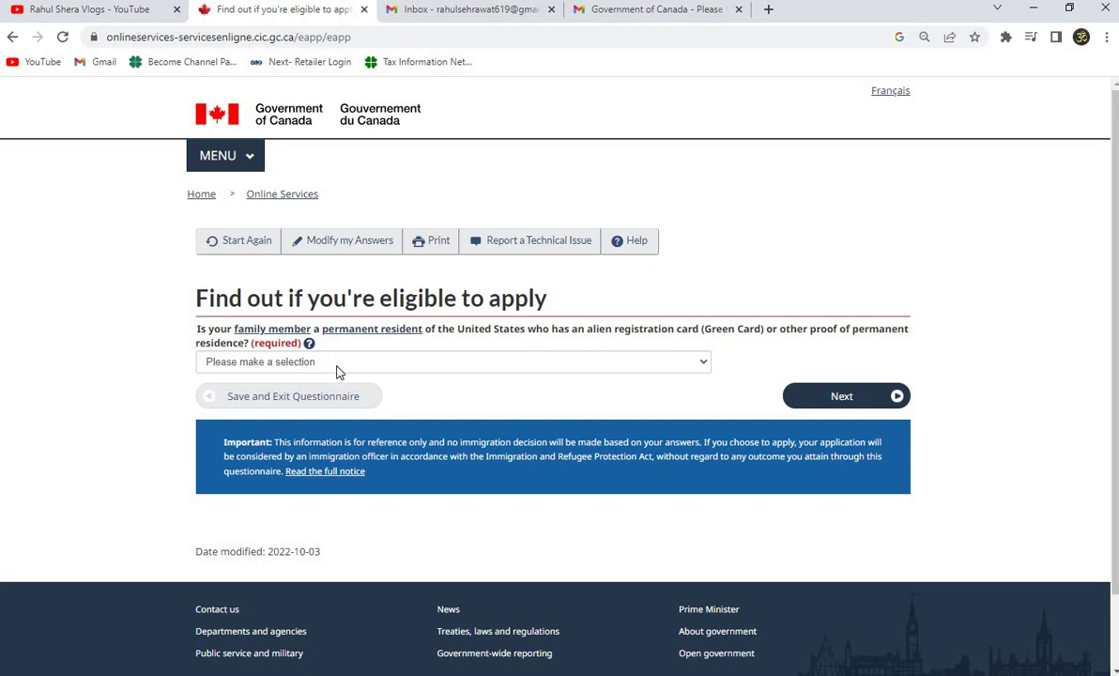
Answer No to holding US permanent residence (Green Card).
left_click(413, 367)
left_click(657, 405)
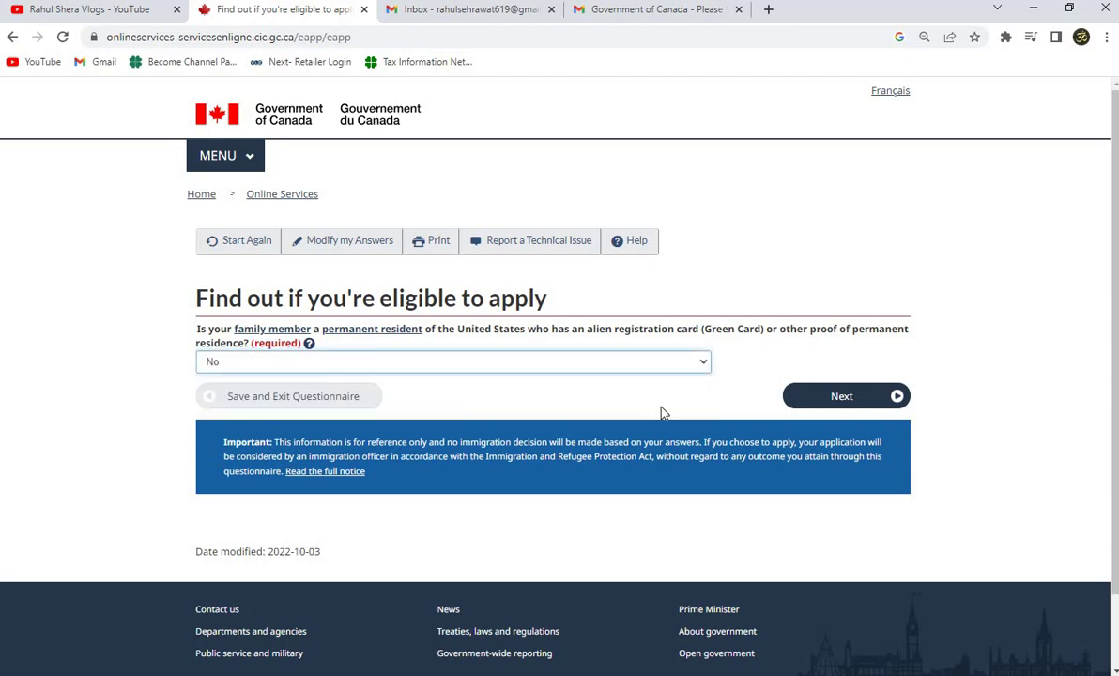
left_click(842, 397)
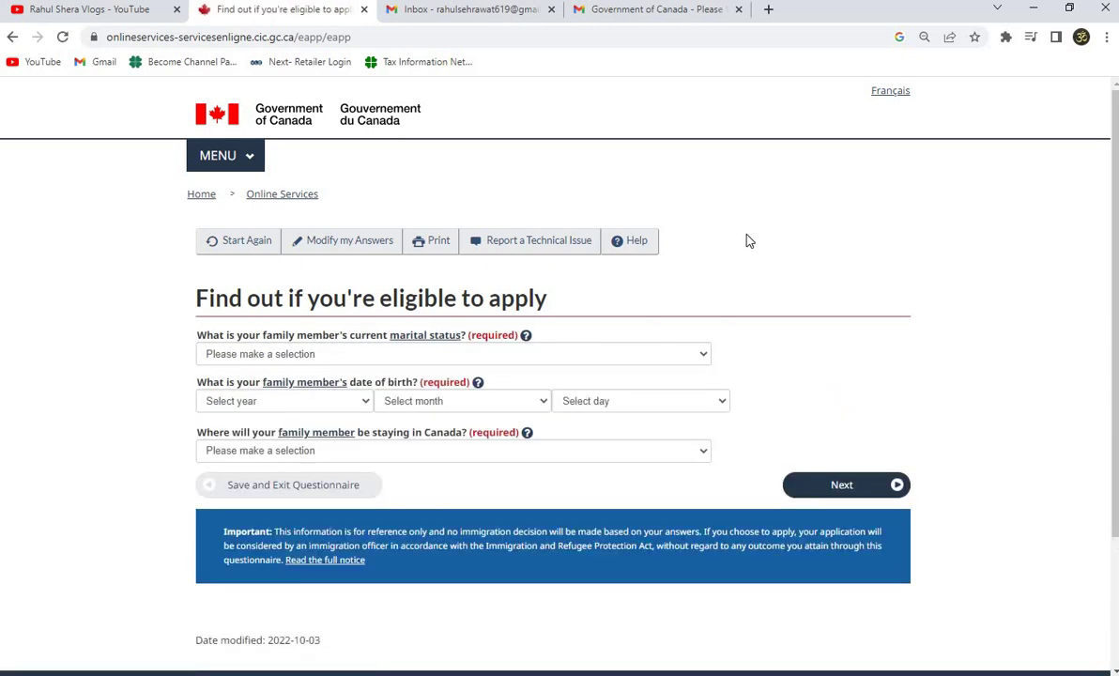
Set marital status to Never Married/Single and the province of stay to Ontario.
left_click(285, 356)
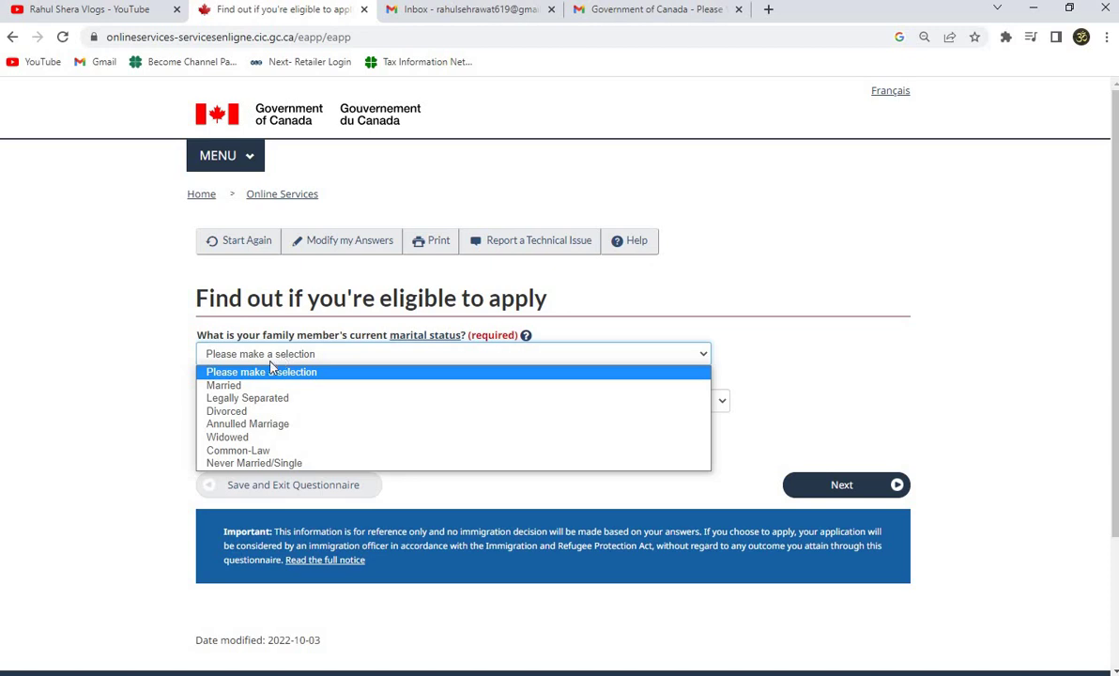
left_click(267, 467)
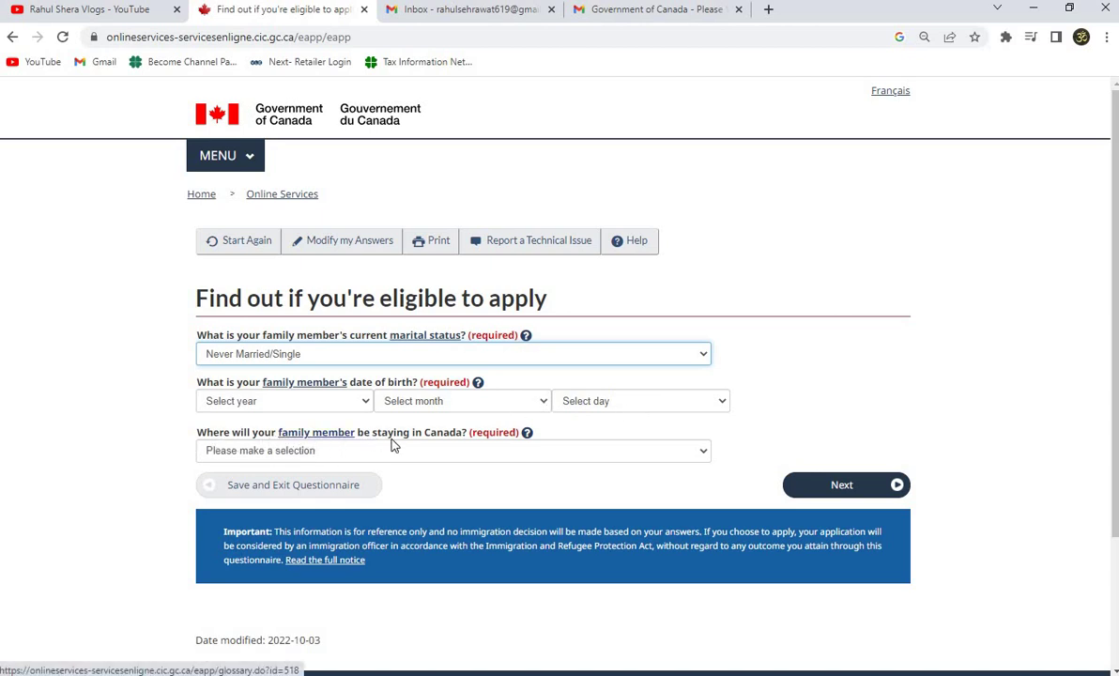
left_click(289, 459)
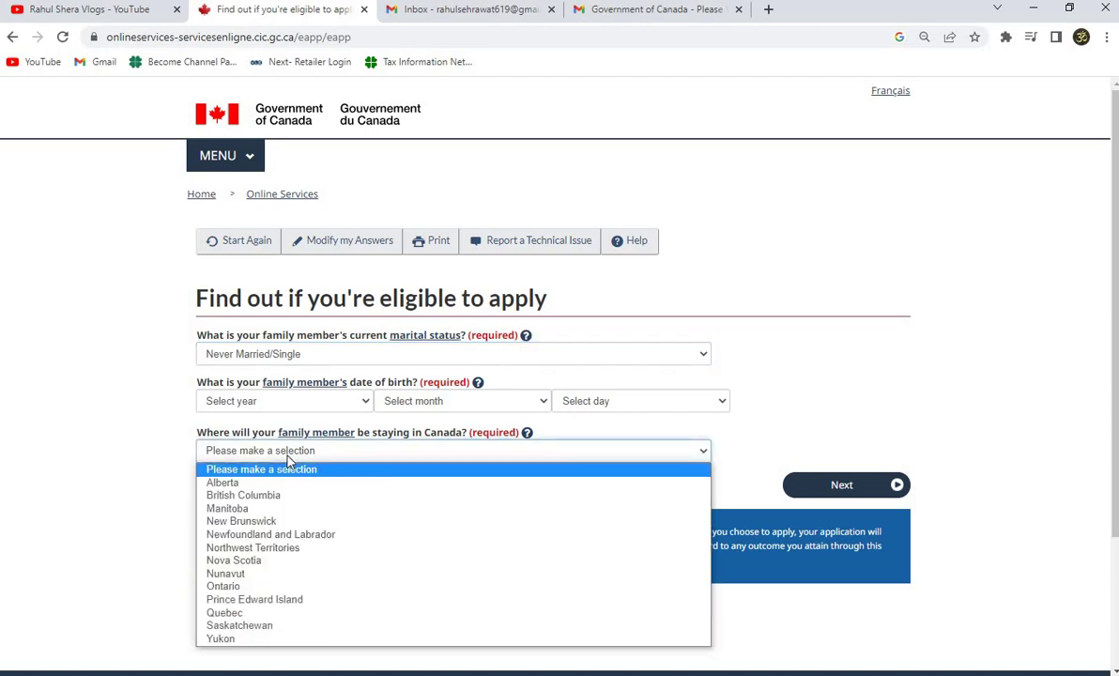
key("o")
key("Return")
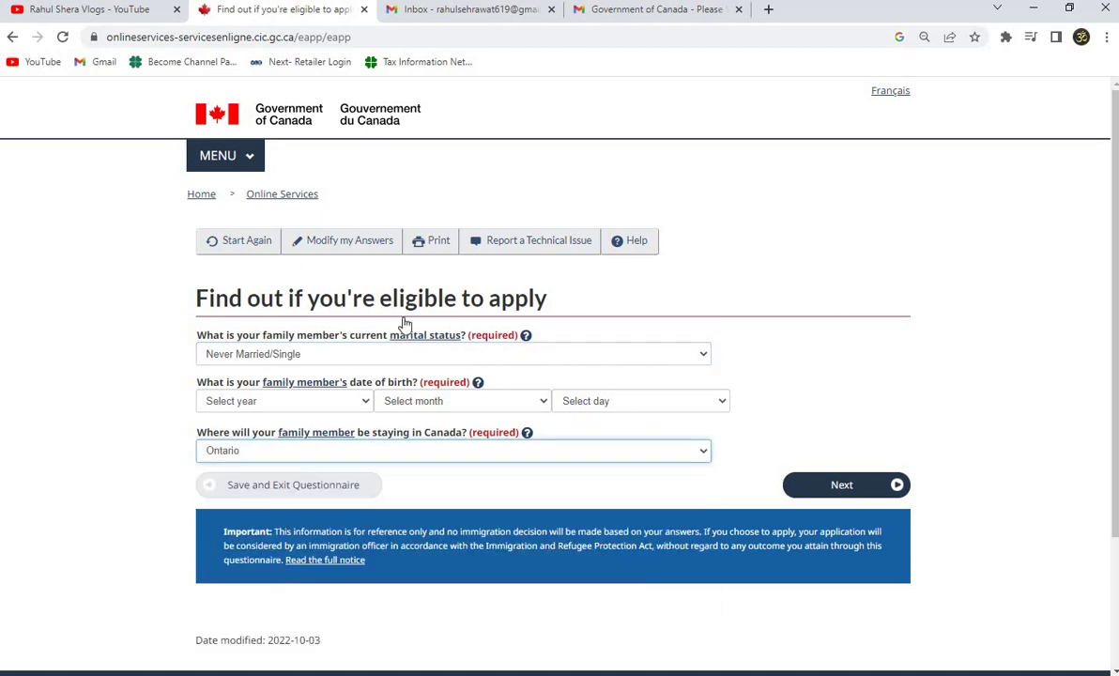
left_click(827, 487)
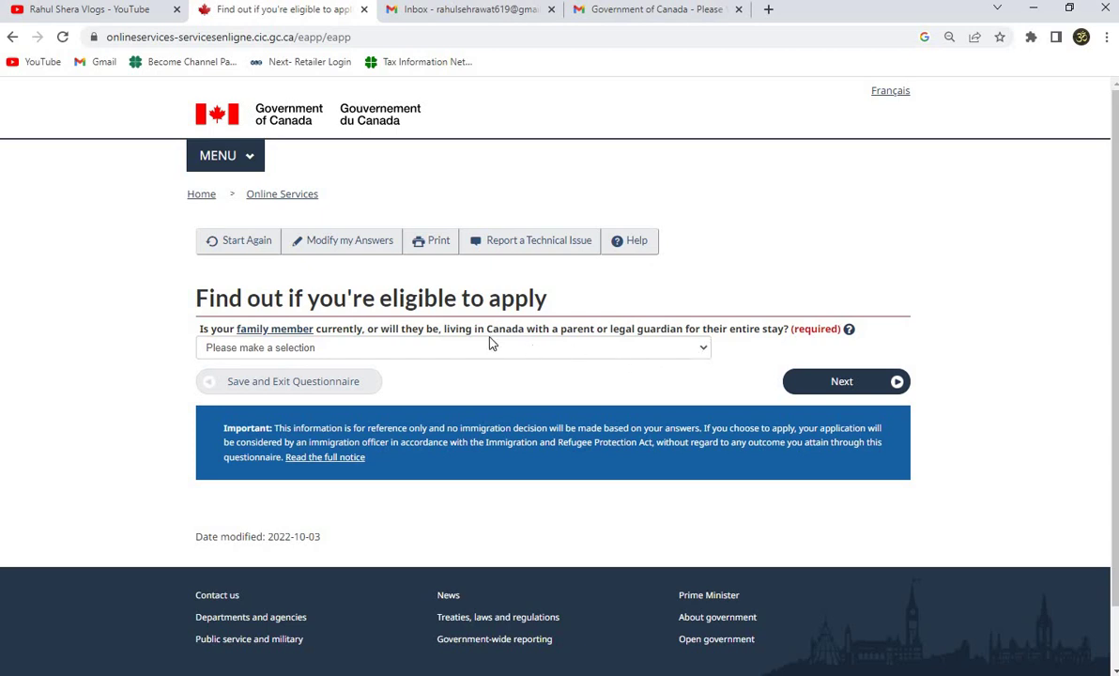
Answer Yes to the family member living with a parent or guardian.
left_click(295, 349)
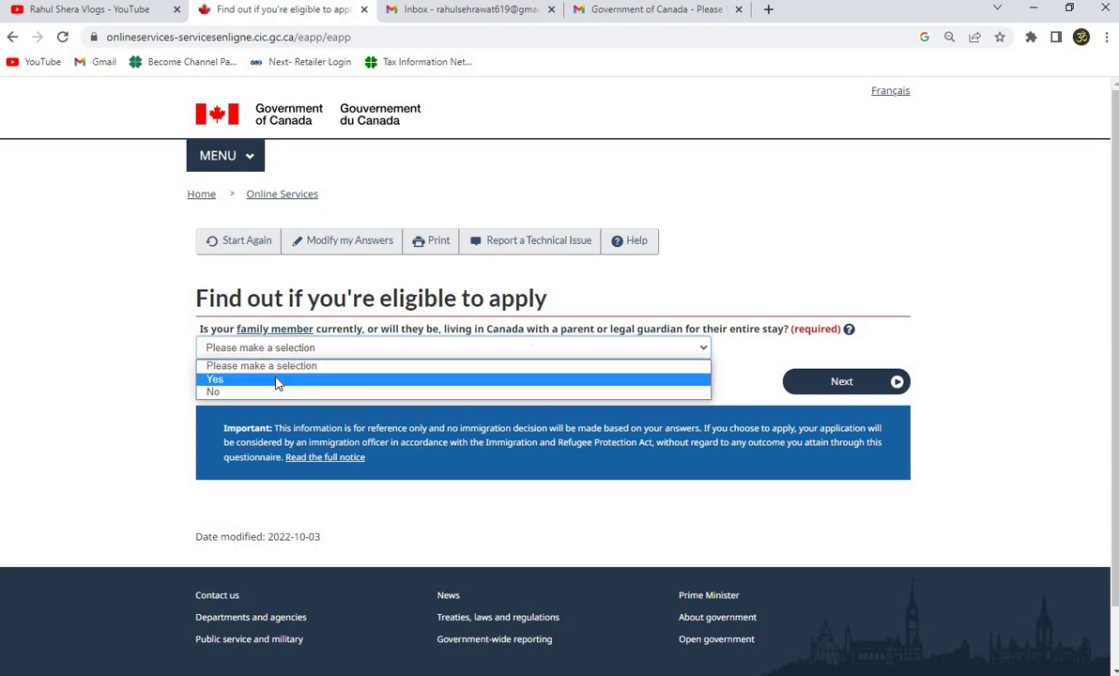
left_click(277, 380)
left_click(872, 385)
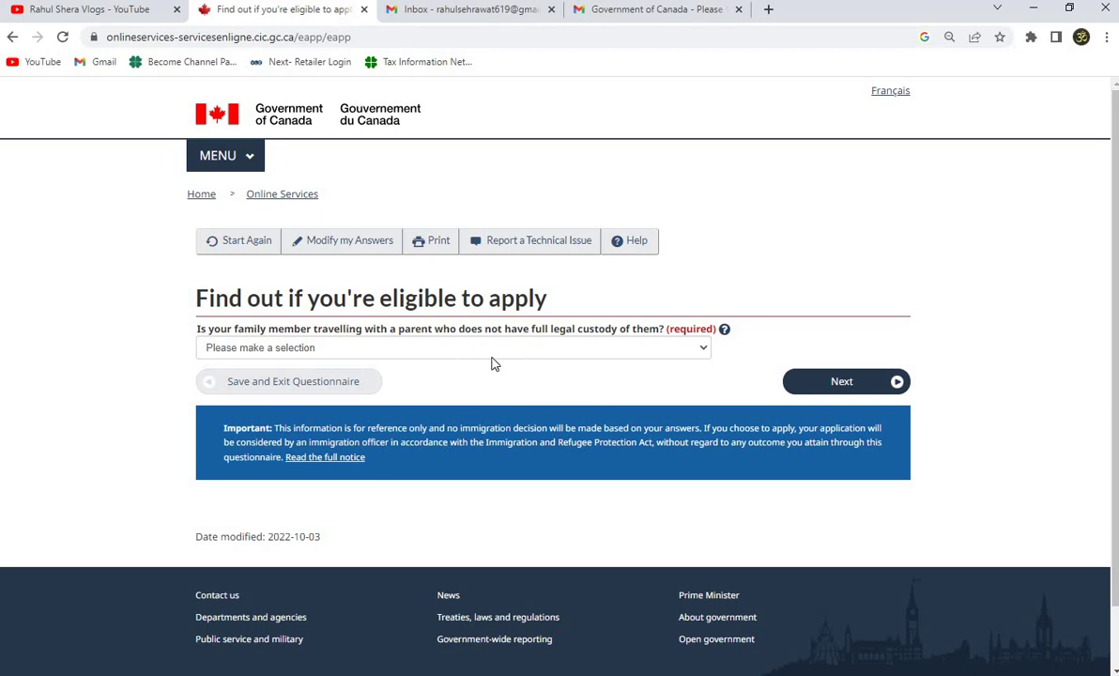
Answer No to the custody question.
left_click(421, 353)
left_click(300, 392)
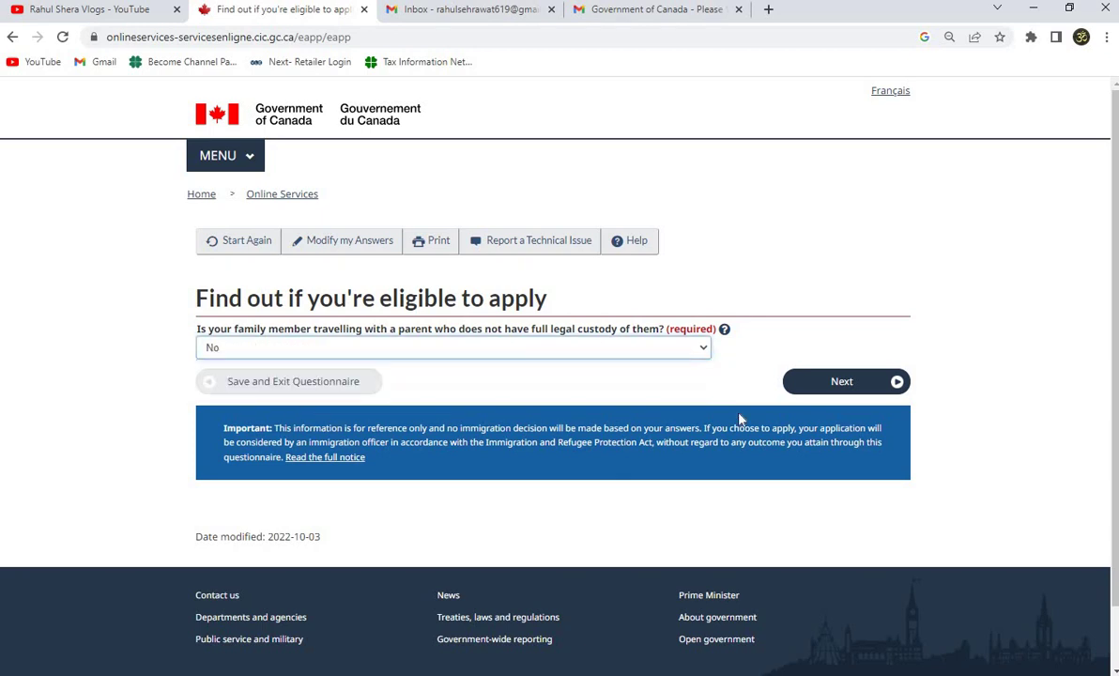
left_click(849, 385)
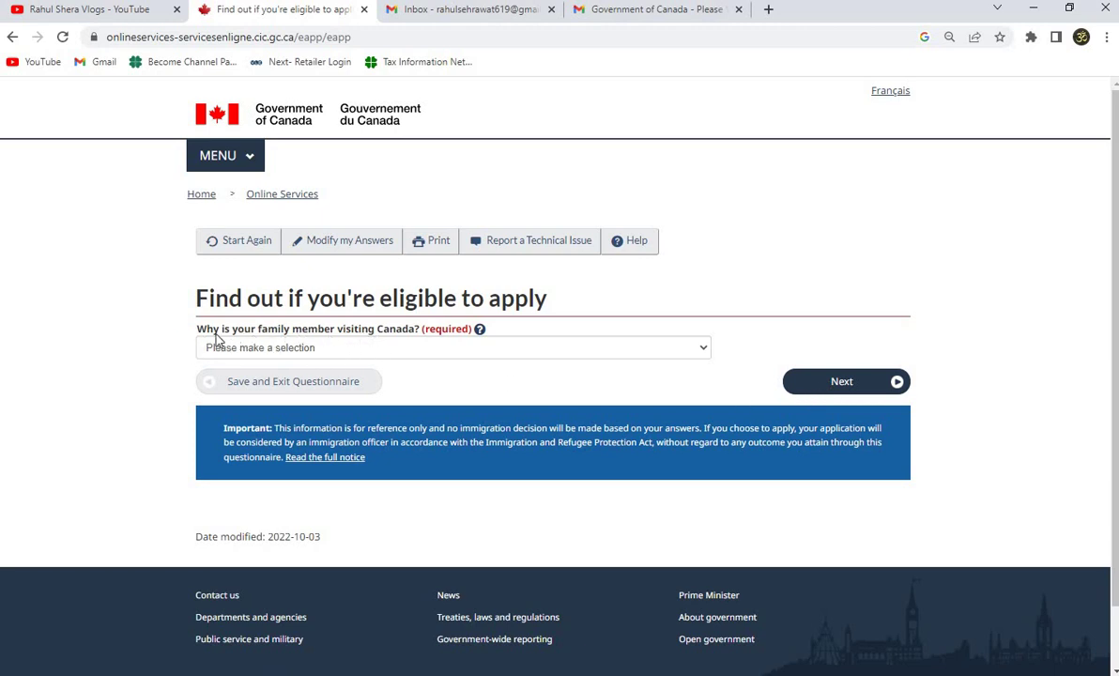
Choose Visit - Tourism as the purpose of the visit.
left_click(319, 354)
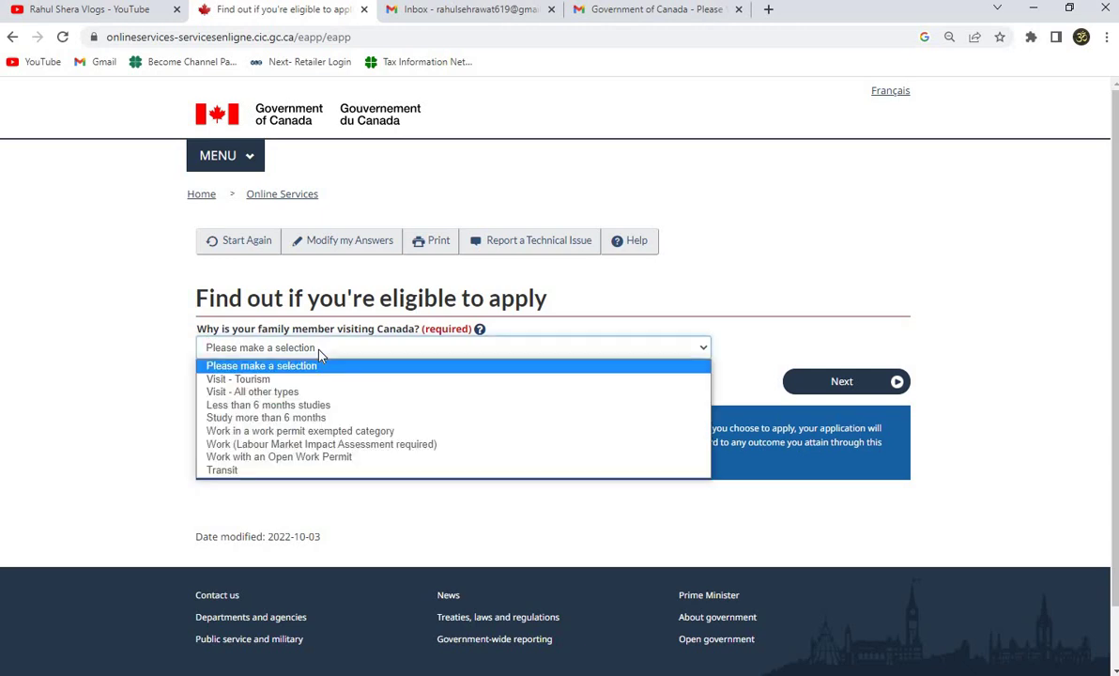
left_click(268, 380)
left_click(892, 382)
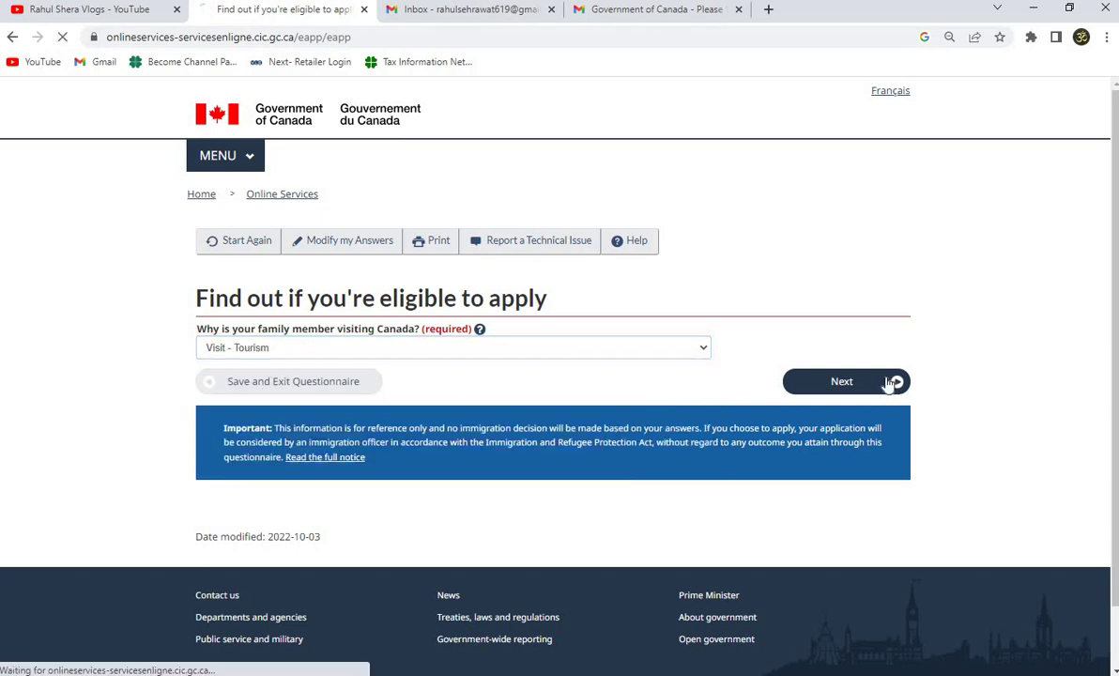